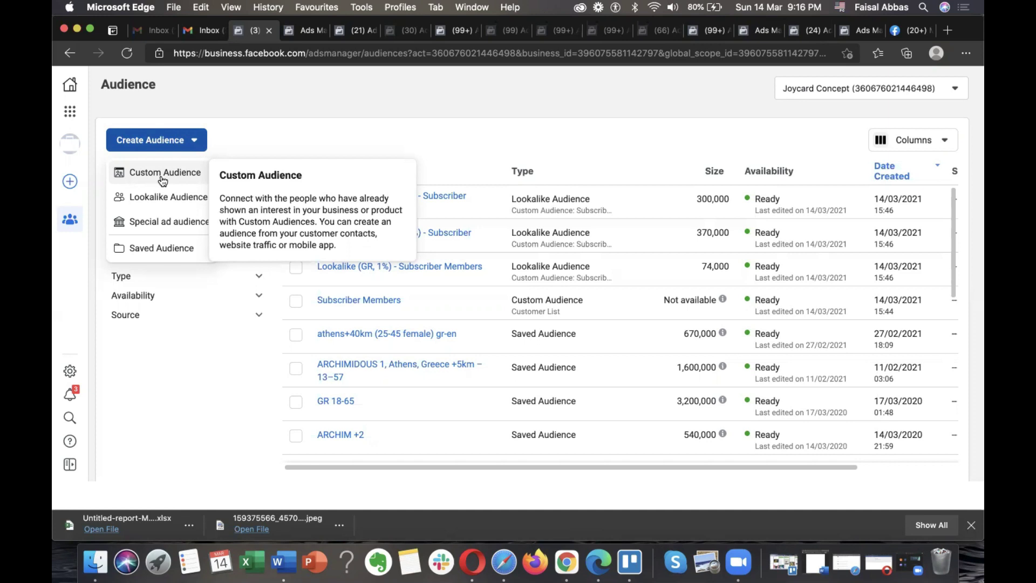
Start a new Custom Audience with Website as its source.
{"action": "left_click", "coordinate": [160, 176]}
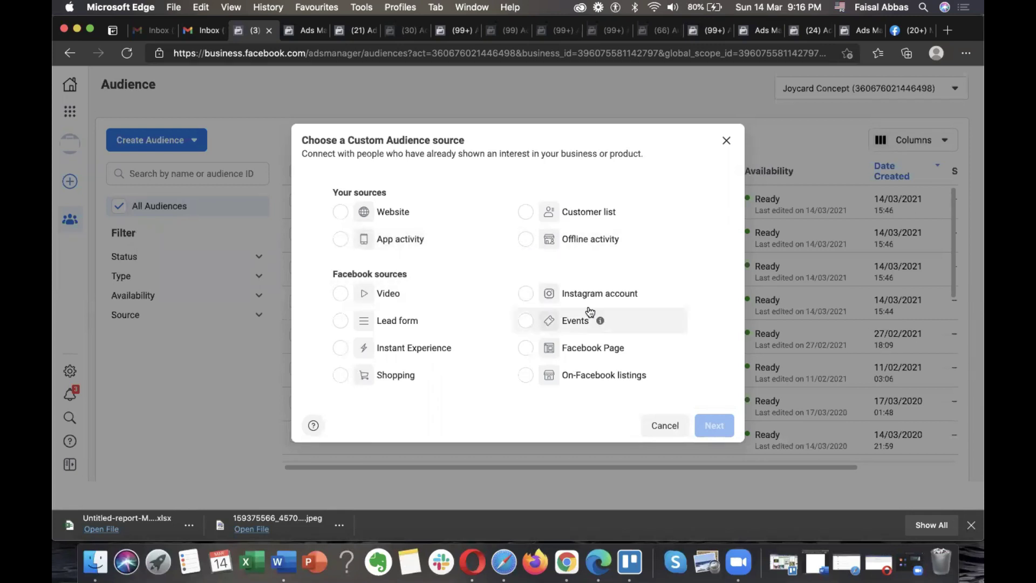
{"action": "mouse_move", "coordinate": [432, 322]}
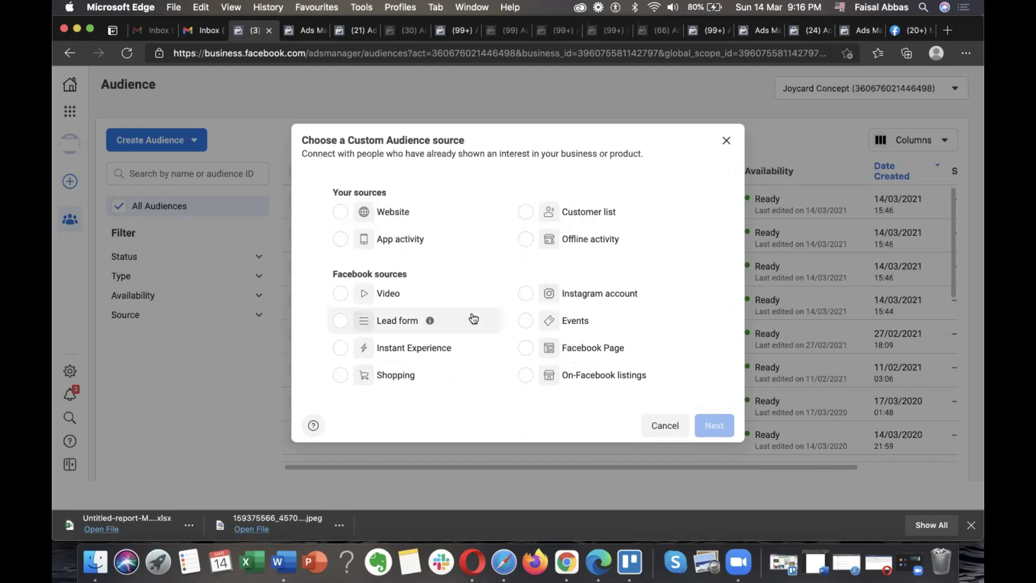
{"action": "left_click", "coordinate": [442, 215]}
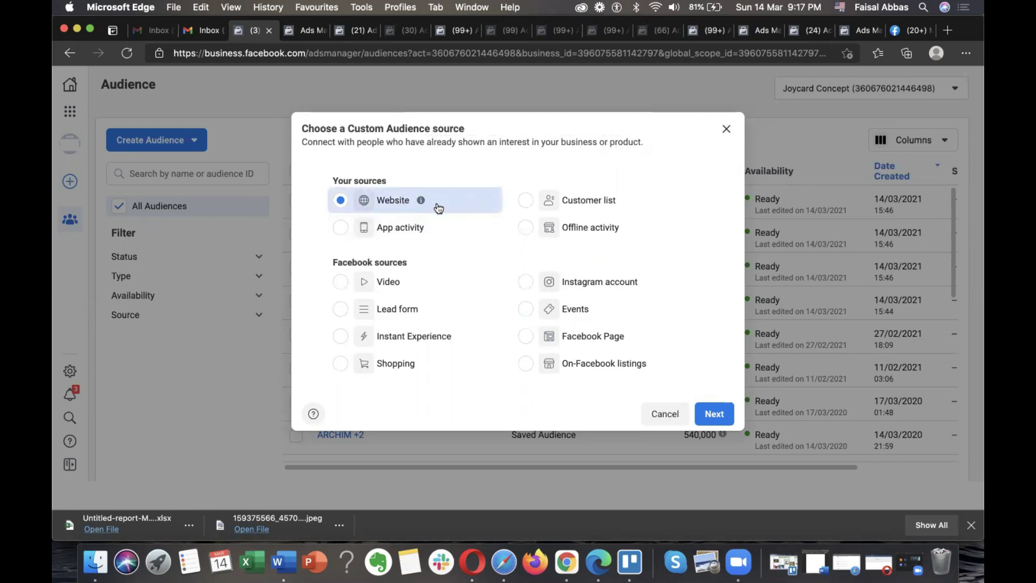
{"action": "left_click", "coordinate": [715, 415]}
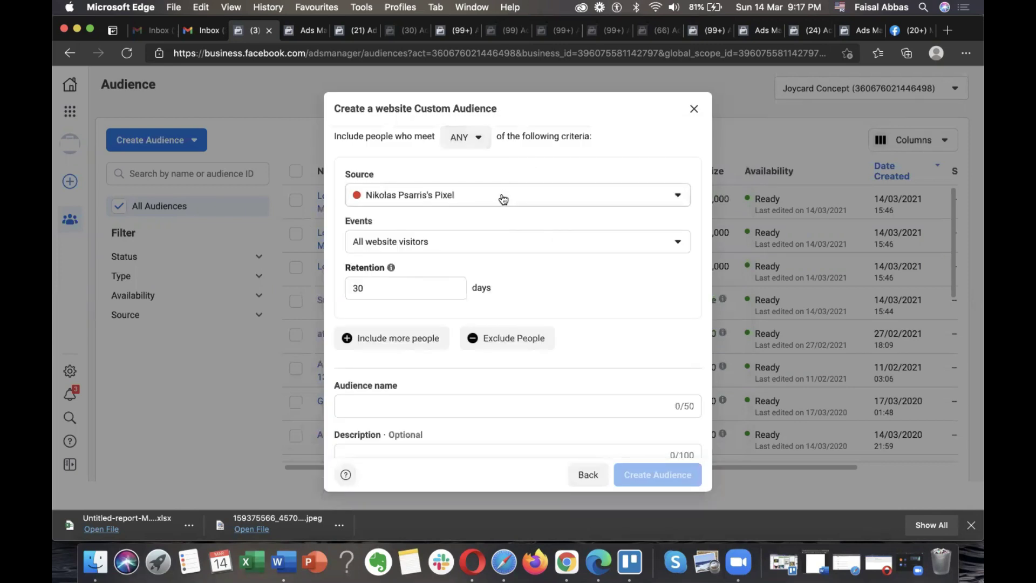
Choose JOYCARD's Pixel as the source of the website Custom Audience.
{"action": "left_click", "coordinate": [503, 198]}
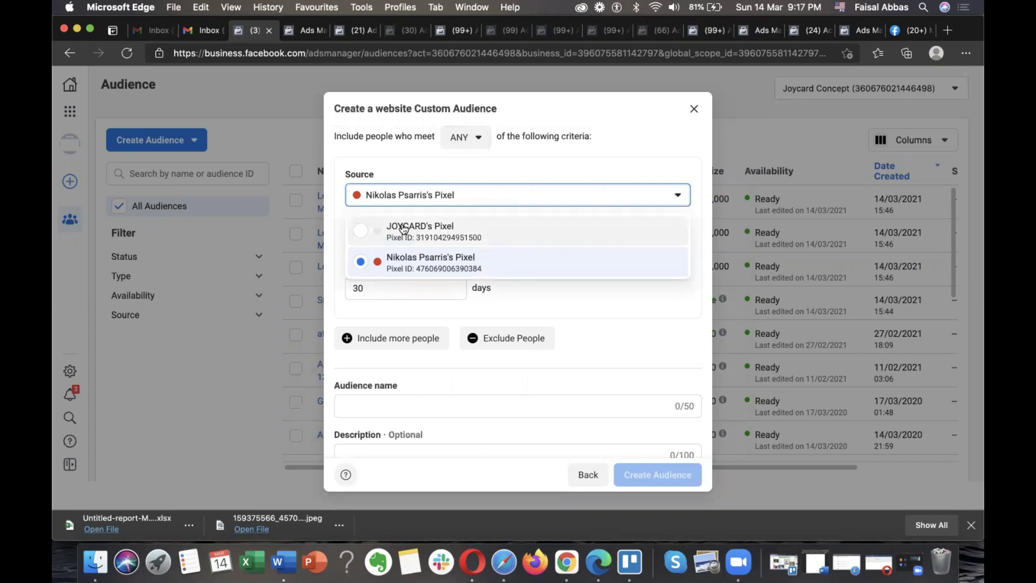
{"action": "left_click", "coordinate": [426, 231]}
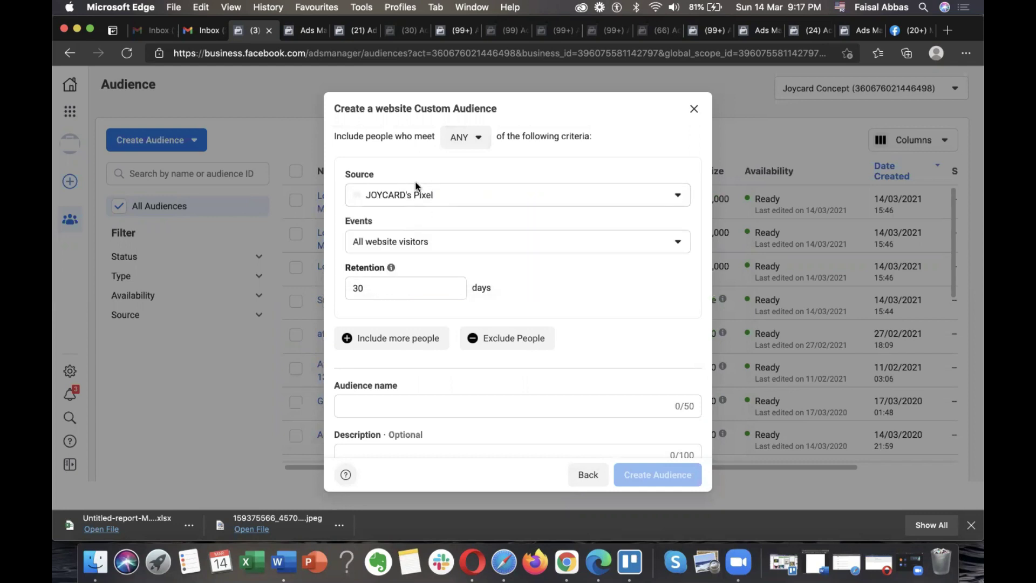
{"action": "left_click", "coordinate": [489, 196]}
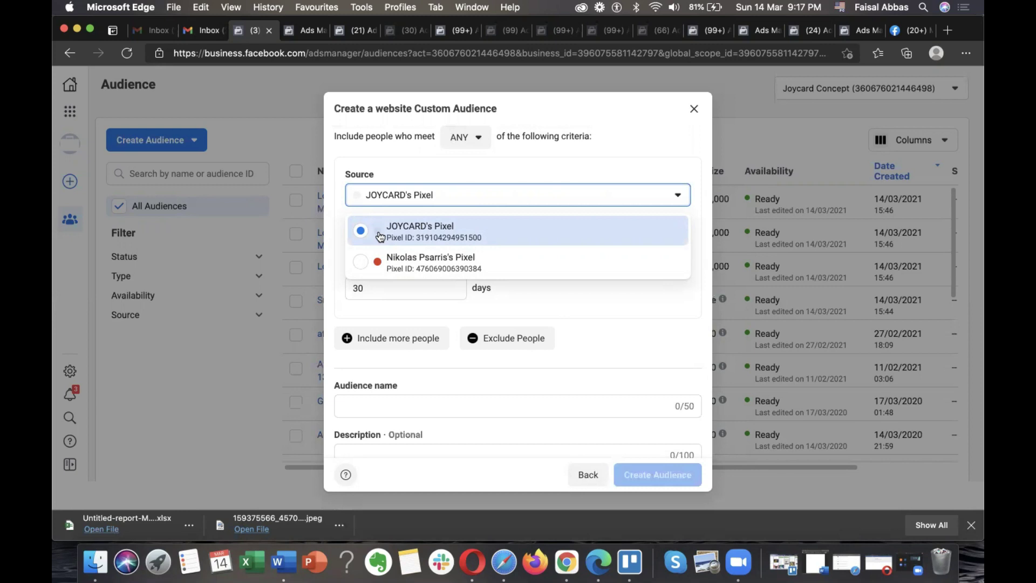
{"action": "left_click", "coordinate": [391, 175]}
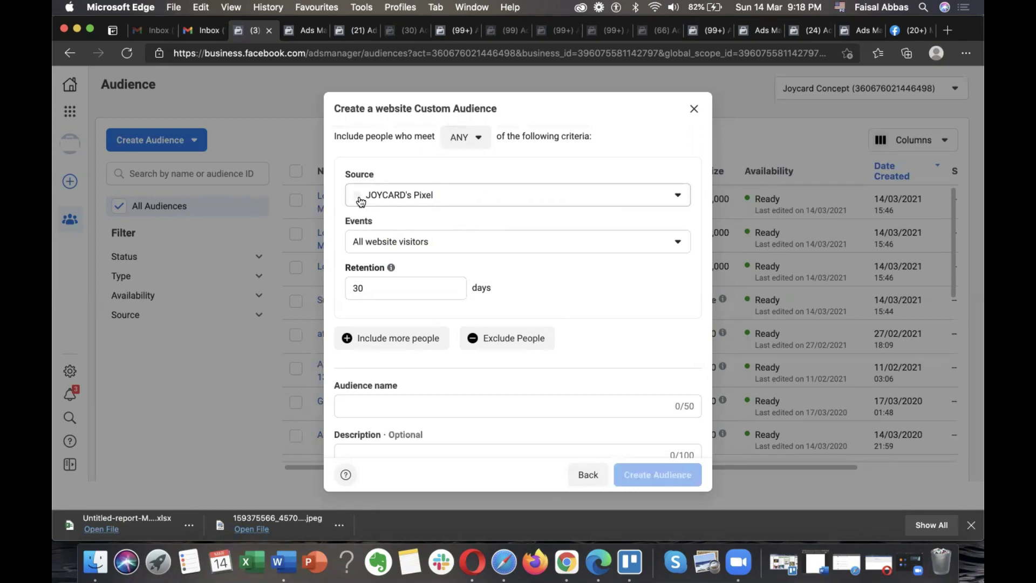
Keep All website visitors as the event and set the retention to 180 days.
{"action": "left_click", "coordinate": [396, 241]}
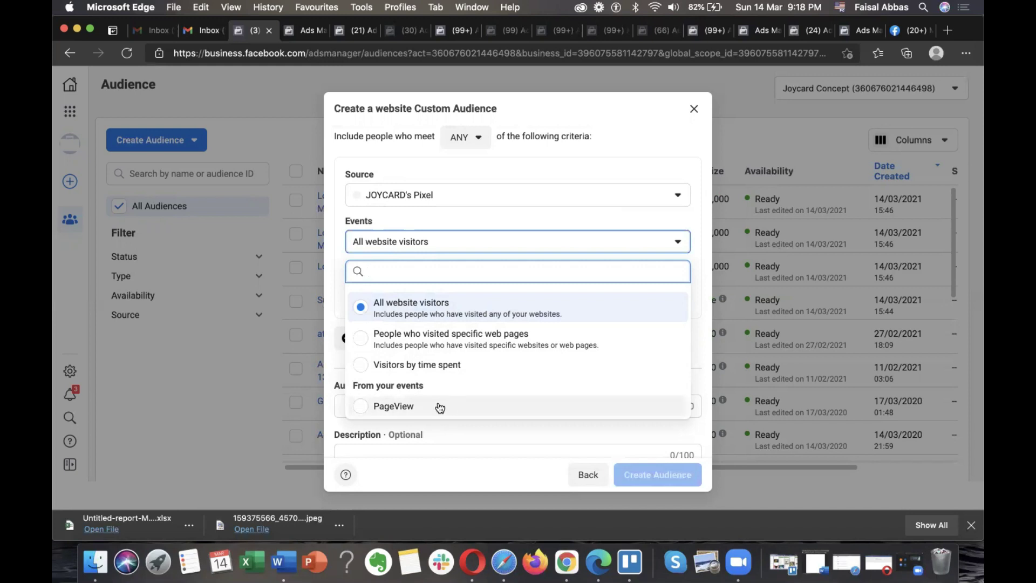
{"action": "left_click", "coordinate": [411, 309]}
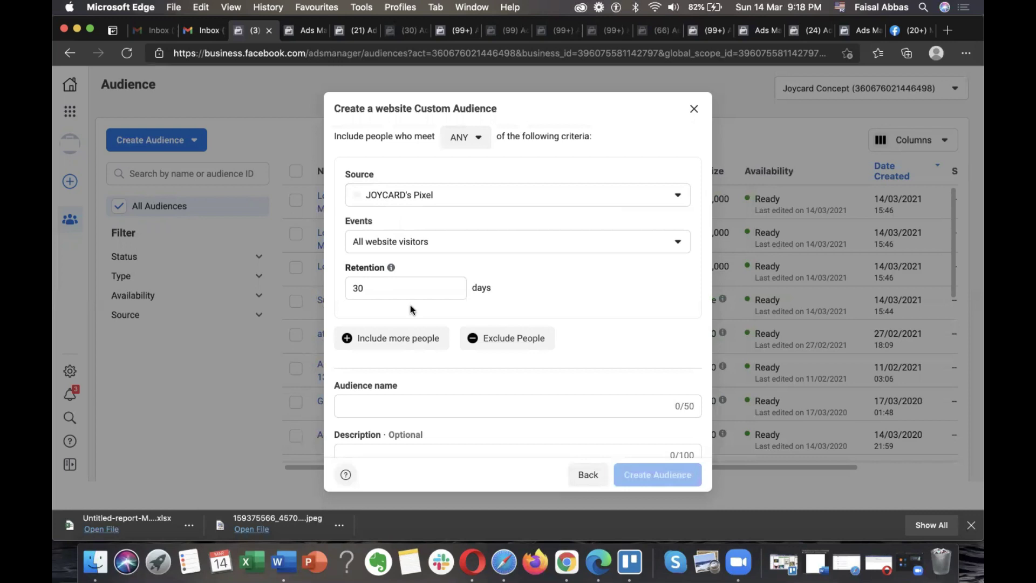
{"action": "left_click_drag", "start_coordinate": [380, 284], "coordinate": [350, 291]}
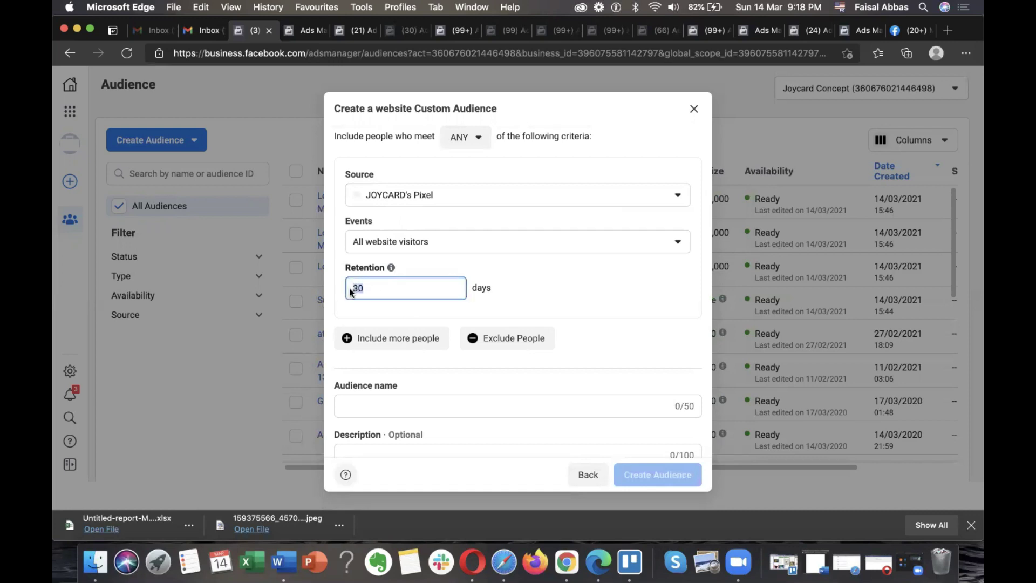
{"action": "type", "text": "180"}
{"action": "left_click", "coordinate": [514, 280]}
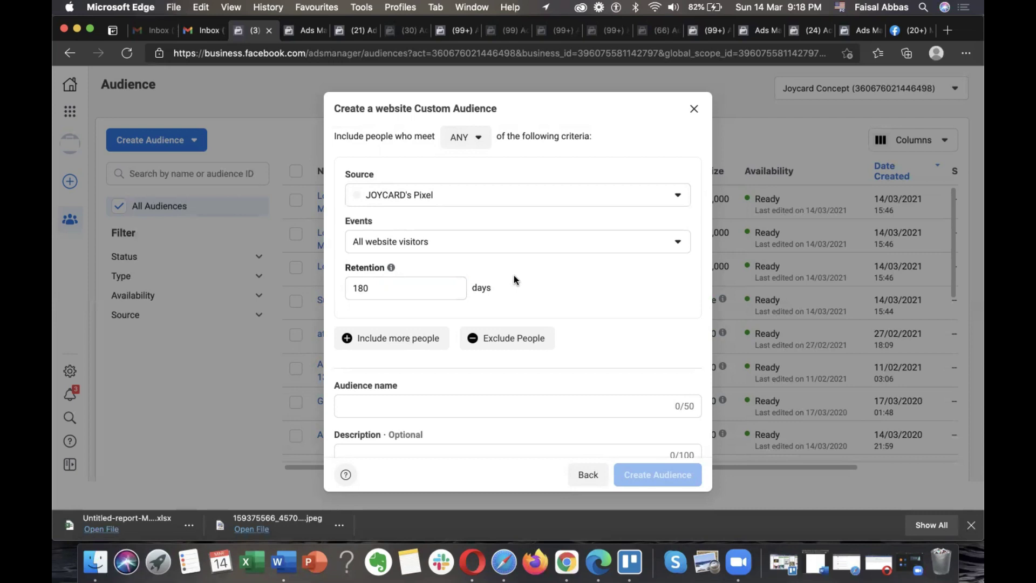
Try a second inclusion rule for people who visited specific web pages, and remove it again.
{"action": "scroll", "coordinate": [514, 280], "scroll_direction": "down", "scroll_amount": 1}
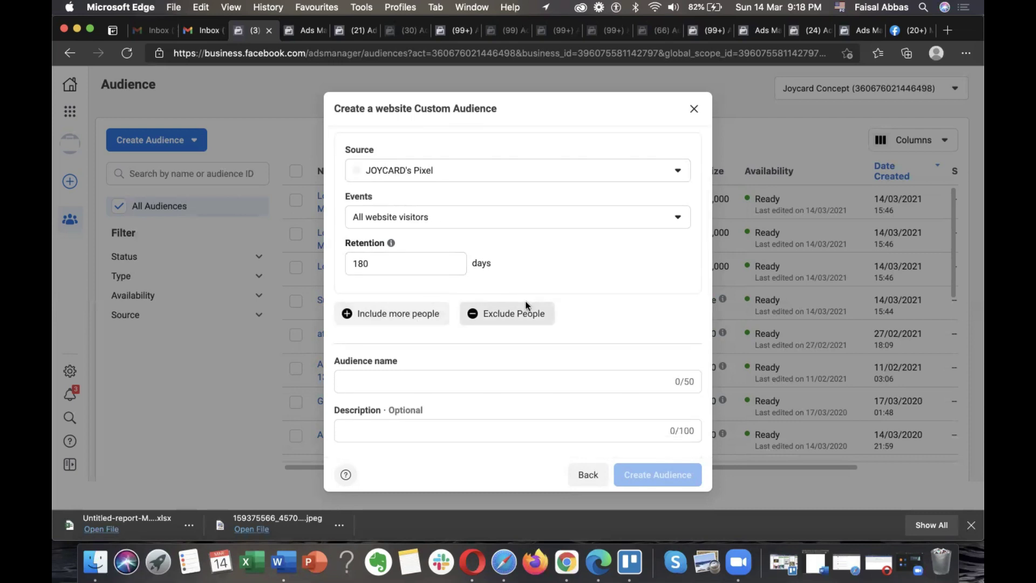
{"action": "left_click", "coordinate": [387, 315]}
{"action": "scroll", "coordinate": [466, 311], "scroll_direction": "down", "scroll_amount": 3}
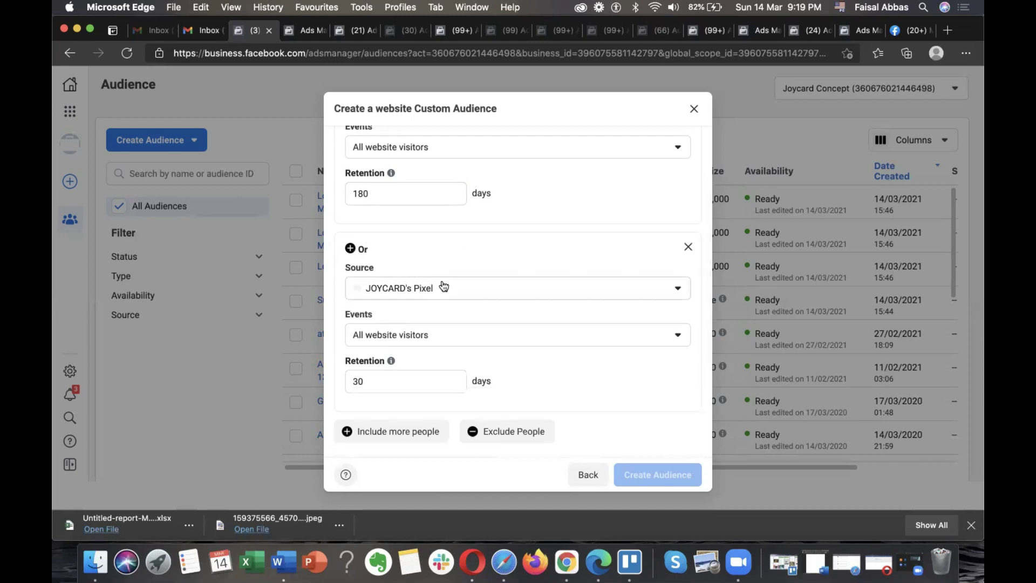
{"action": "scroll", "coordinate": [462, 284], "scroll_direction": "down", "scroll_amount": 3}
{"action": "left_click", "coordinate": [459, 247]}
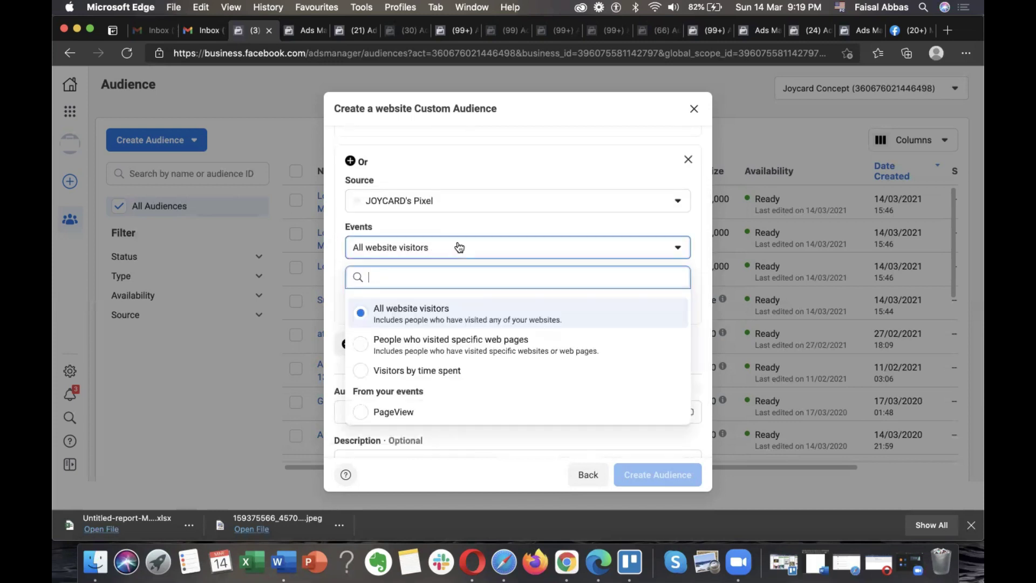
{"action": "left_click", "coordinate": [439, 347]}
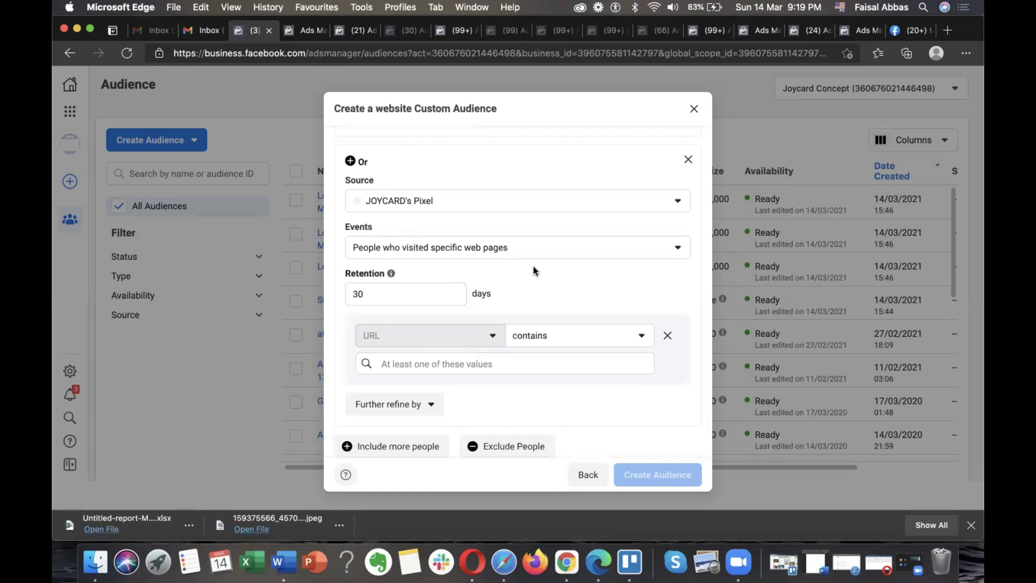
{"action": "scroll", "coordinate": [625, 266], "scroll_direction": "up", "scroll_amount": 2}
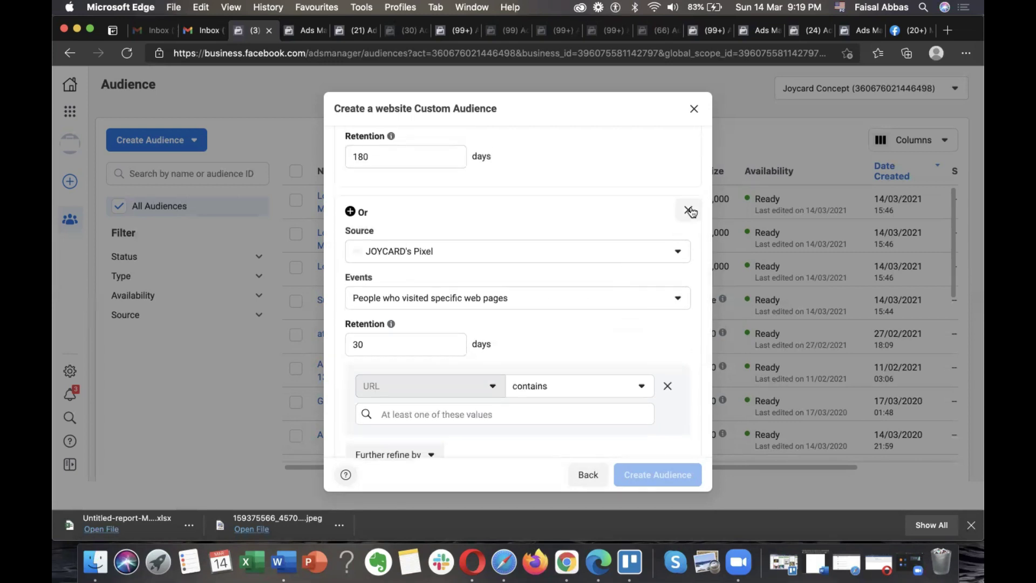
{"action": "left_click", "coordinate": [690, 211]}
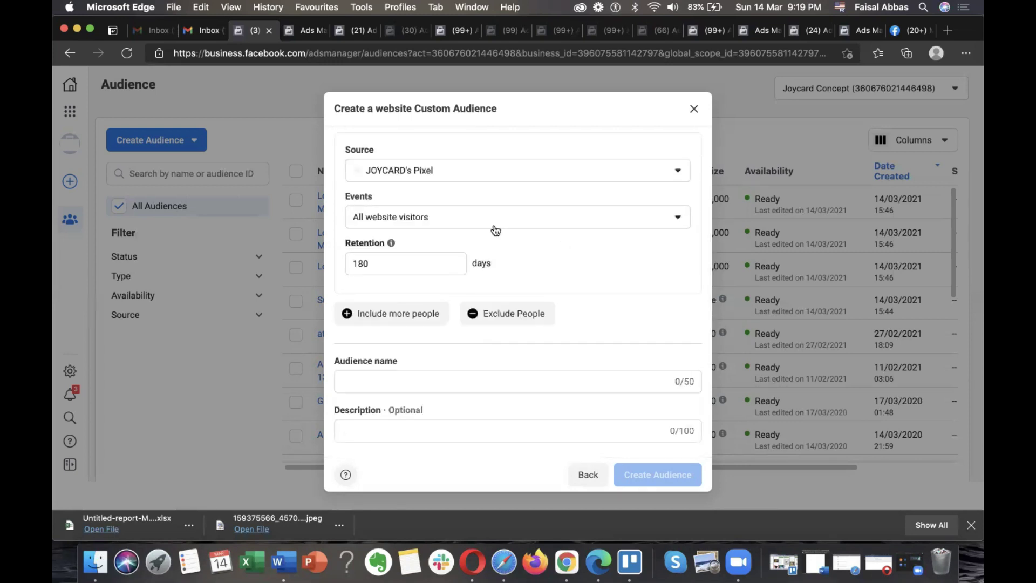
Change the event of the inclusion rule to People who visited specific web pages.
{"action": "left_click", "coordinate": [477, 224]}
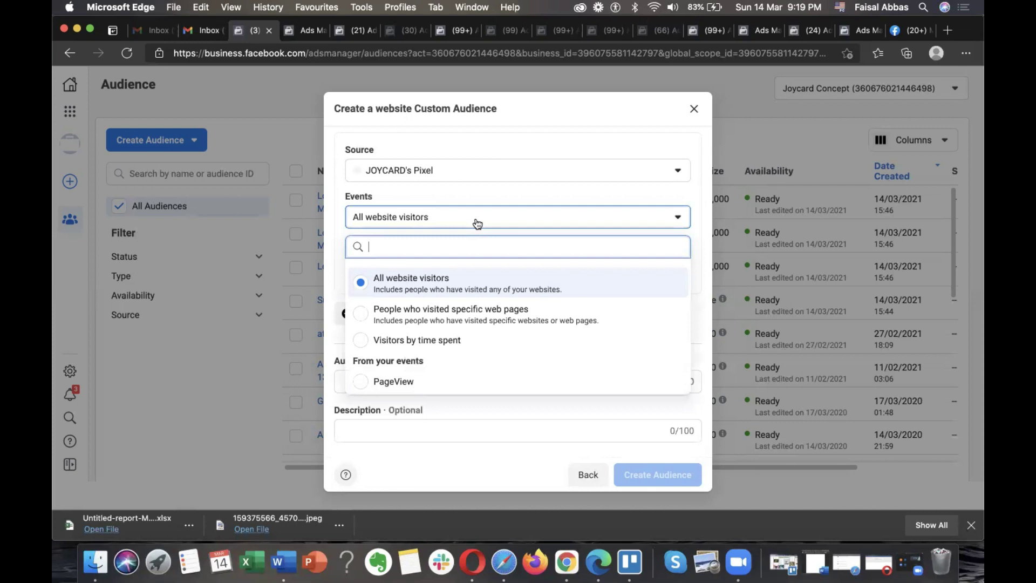
{"action": "left_click", "coordinate": [424, 321]}
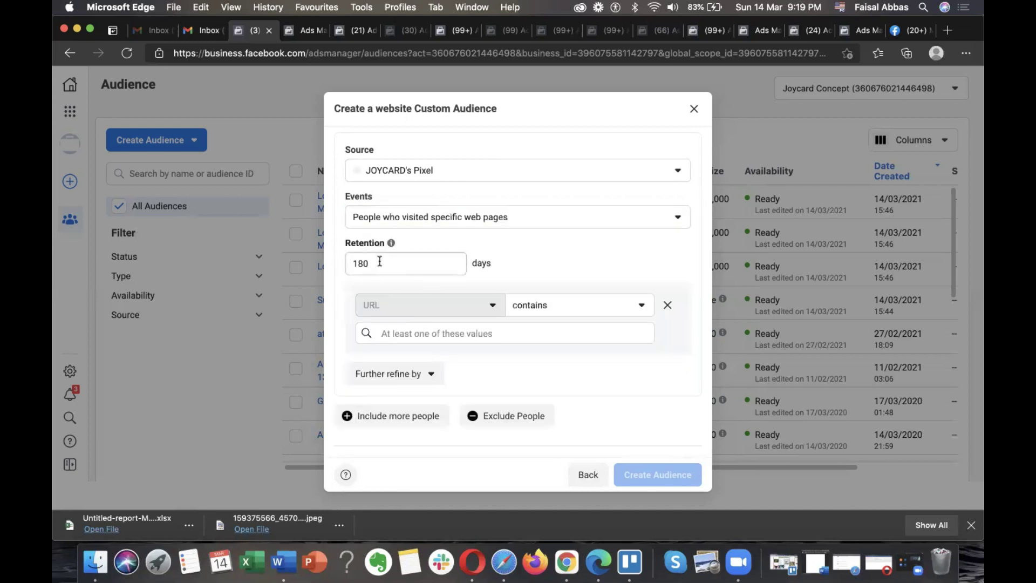
{"action": "left_click_drag", "start_coordinate": [380, 263], "coordinate": [352, 263]}
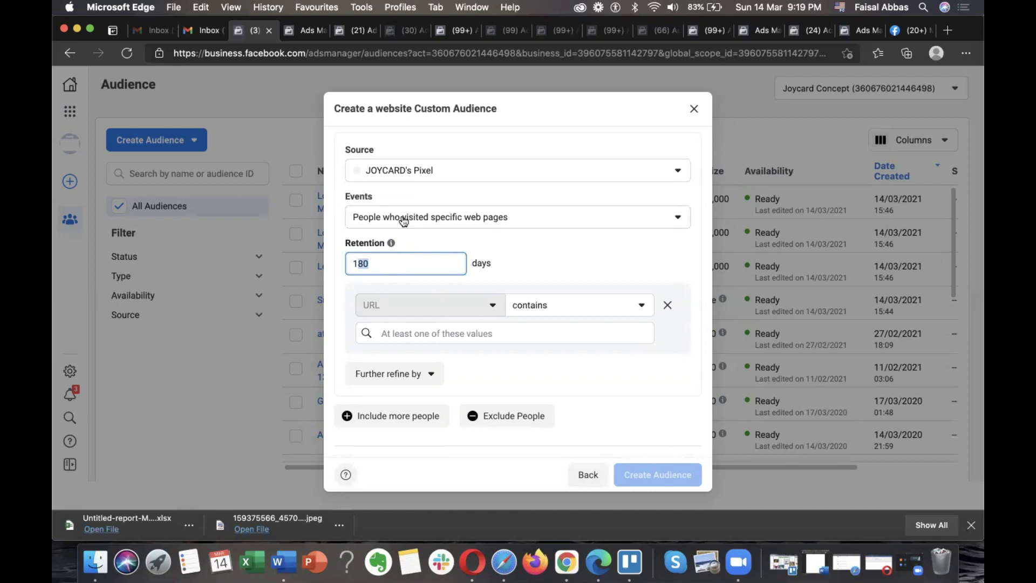
Check the URL match options, try /cart as the URL contains value, and clear it.
{"action": "scroll", "coordinate": [485, 229], "scroll_direction": "down", "scroll_amount": 2}
{"action": "scroll", "coordinate": [485, 229], "scroll_direction": "down", "scroll_amount": 3}
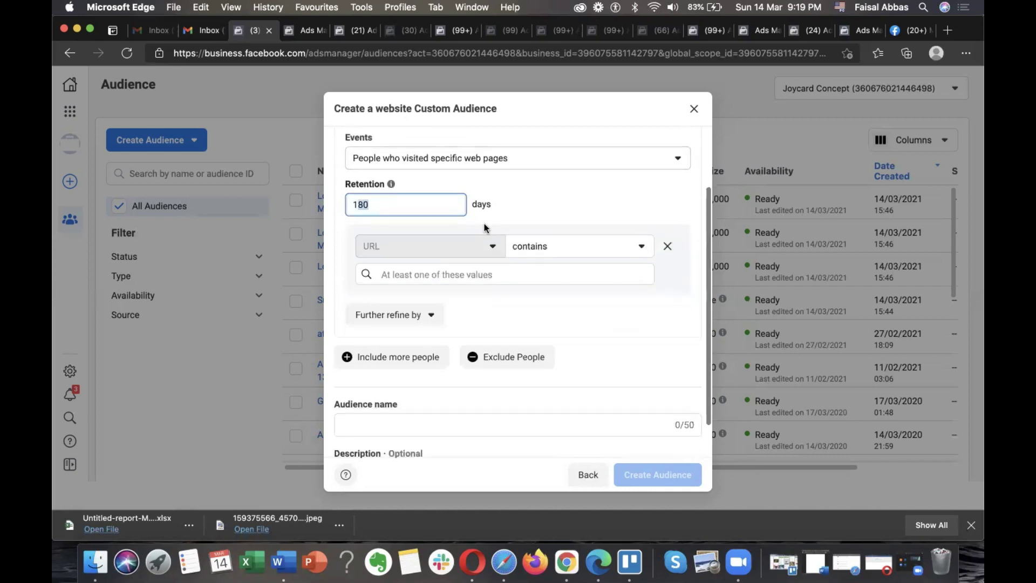
{"action": "left_click", "coordinate": [644, 246]}
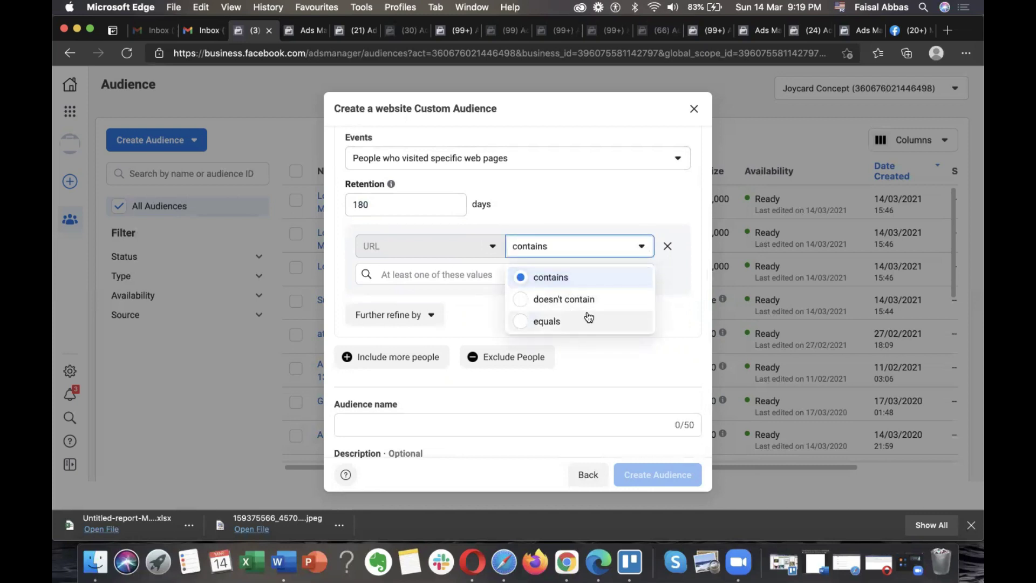
{"action": "left_click", "coordinate": [463, 274]}
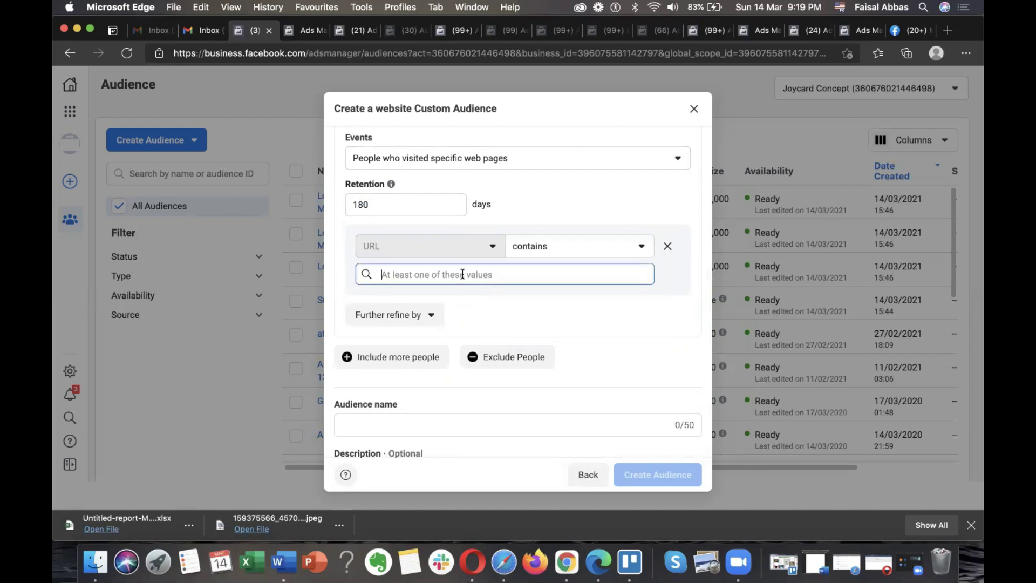
{"action": "type", "text": "/cart"}
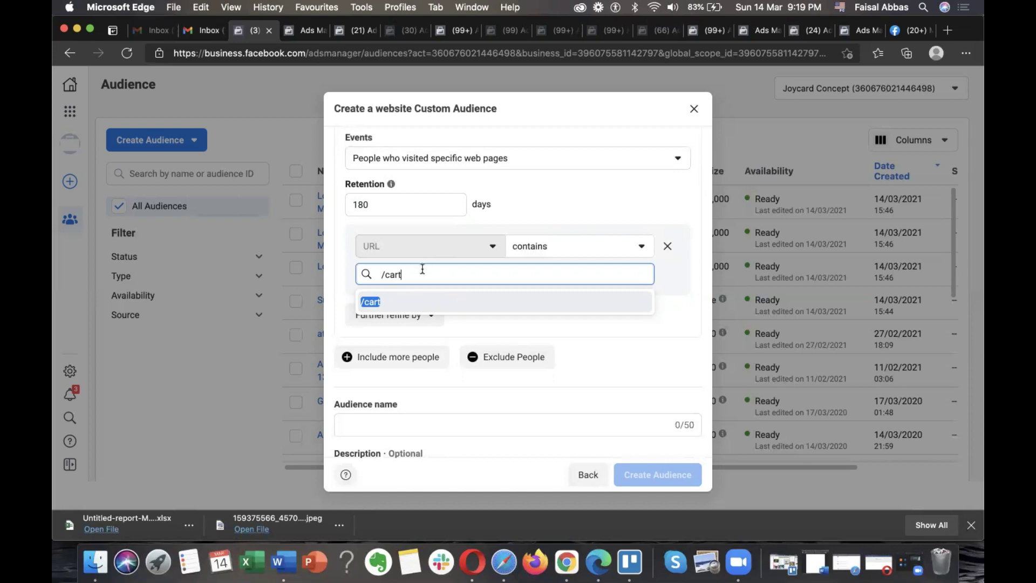
{"action": "key", "text": "BackSpace"}
{"action": "key", "text": "BackSpace"}
{"action": "key", "text": "BackSpace"}
{"action": "key", "text": "BackSpace"}
{"action": "key", "text": "BackSpace"}
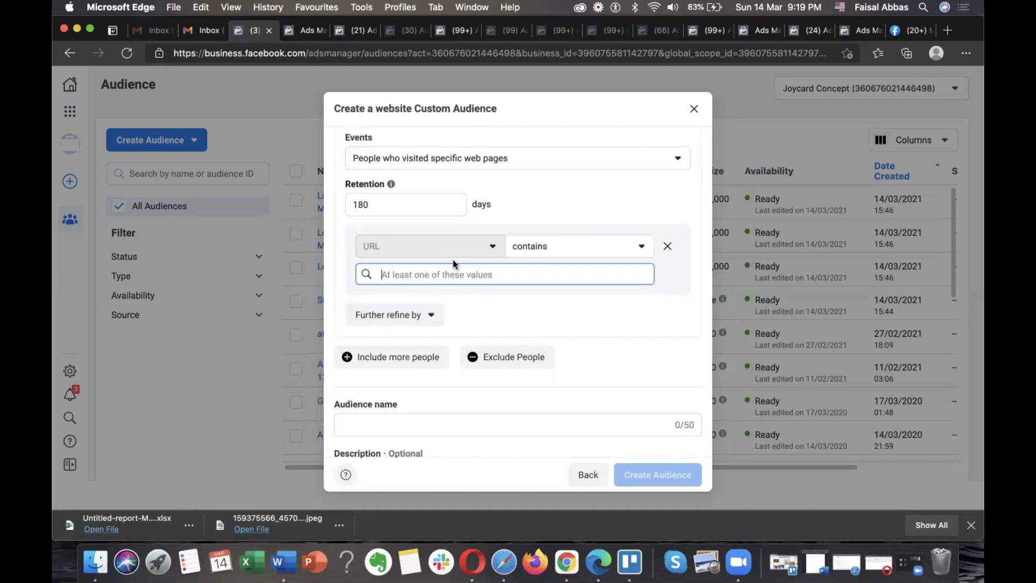
Set the event to Visitors by time spent with the 10% percentile.
{"action": "left_click", "coordinate": [510, 160]}
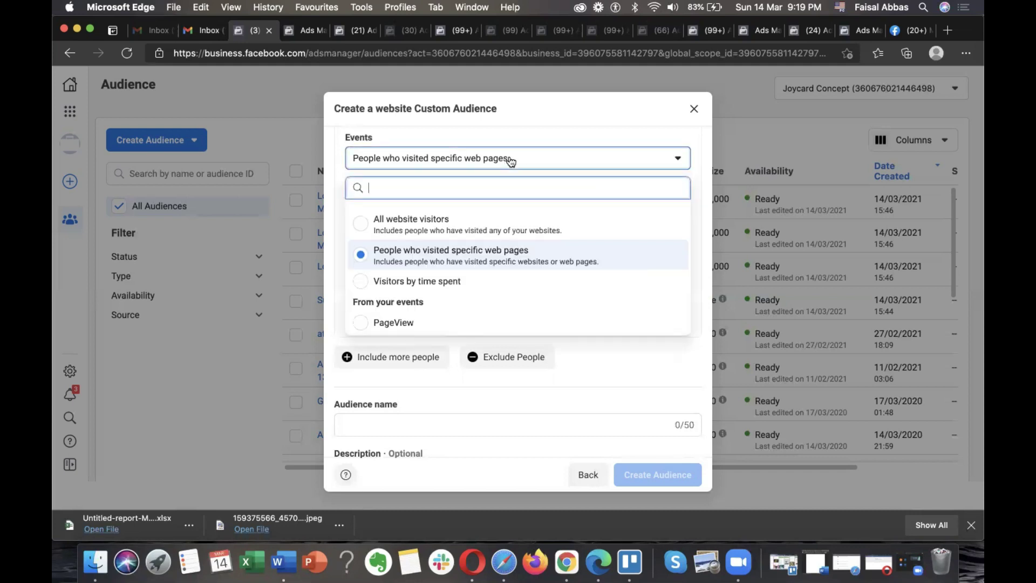
{"action": "left_click", "coordinate": [439, 281]}
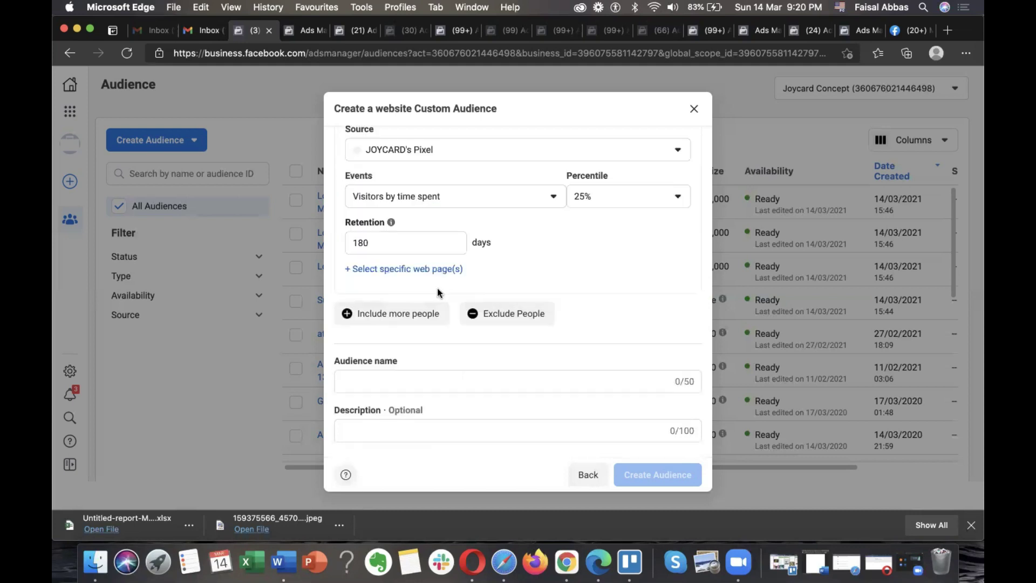
{"action": "left_click", "coordinate": [604, 199]}
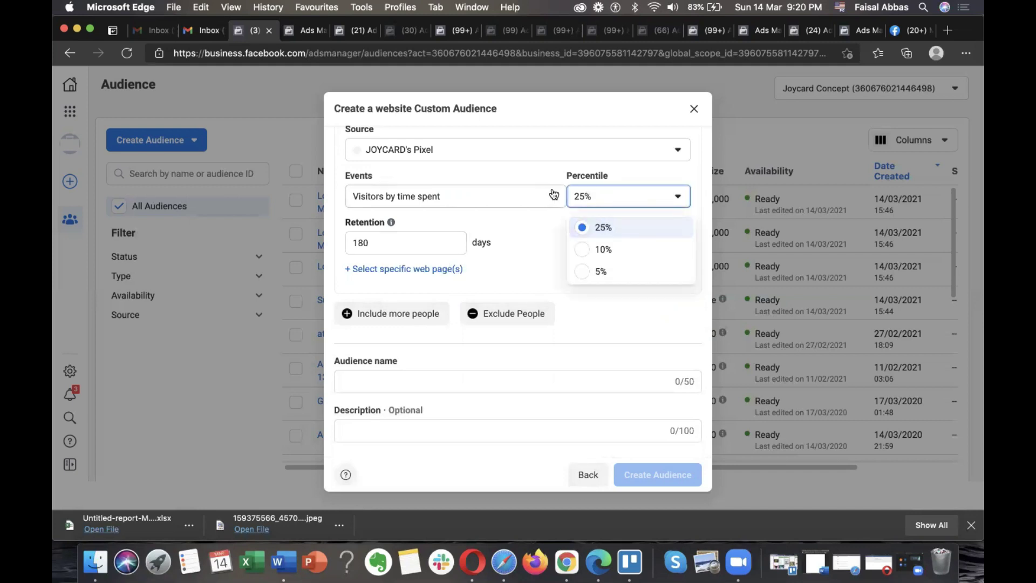
{"action": "left_click", "coordinate": [626, 252]}
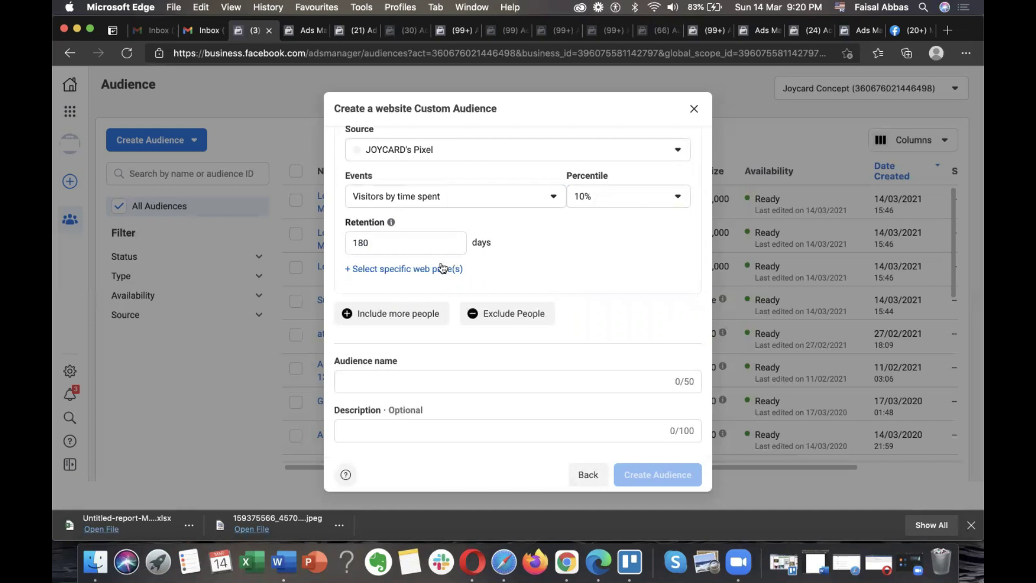
Try adding a specific web page URL filter to the time-spent rule, and remove it again.
{"action": "left_click", "coordinate": [425, 271]}
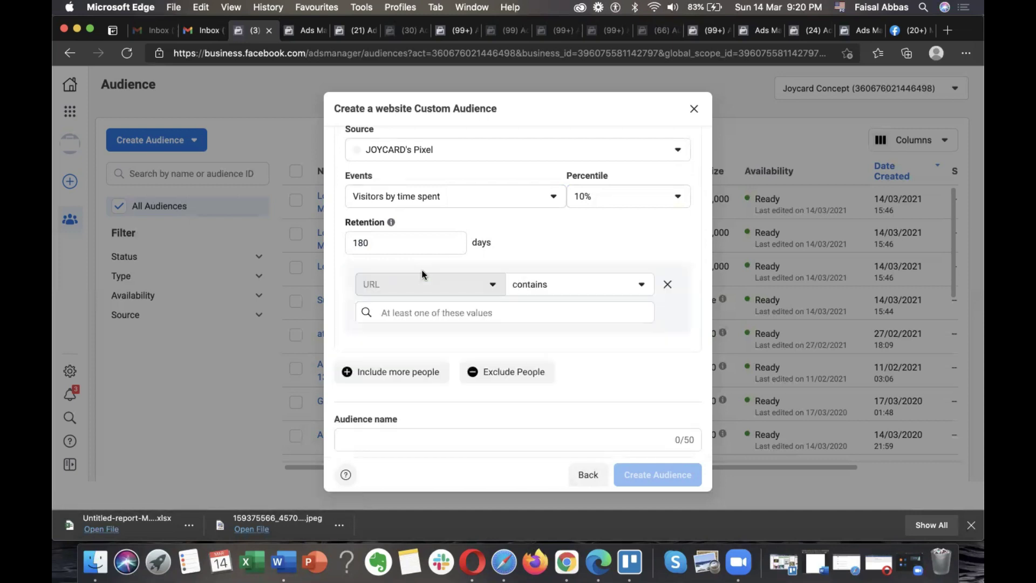
{"action": "left_click", "coordinate": [440, 309]}
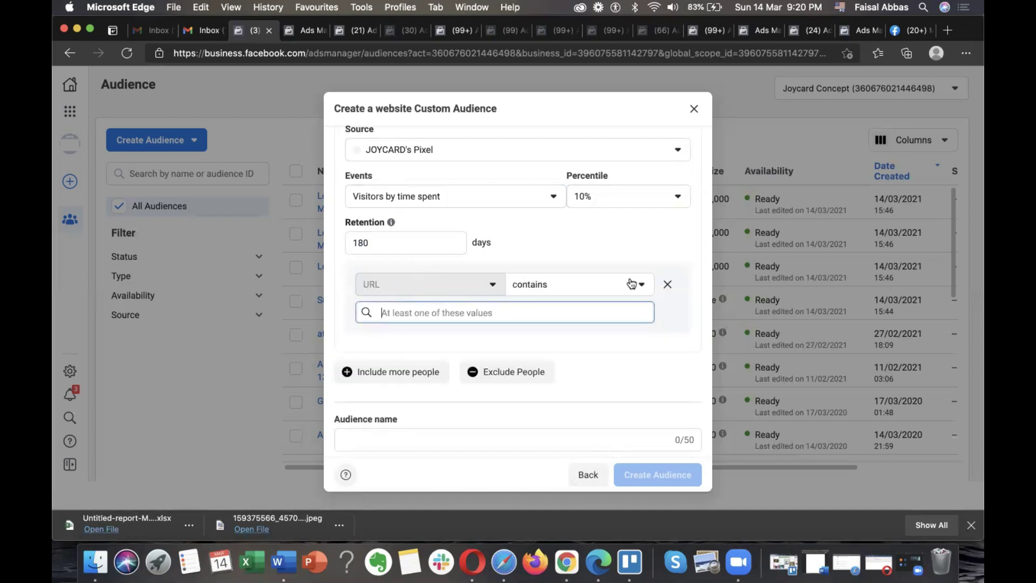
{"action": "left_click", "coordinate": [668, 285]}
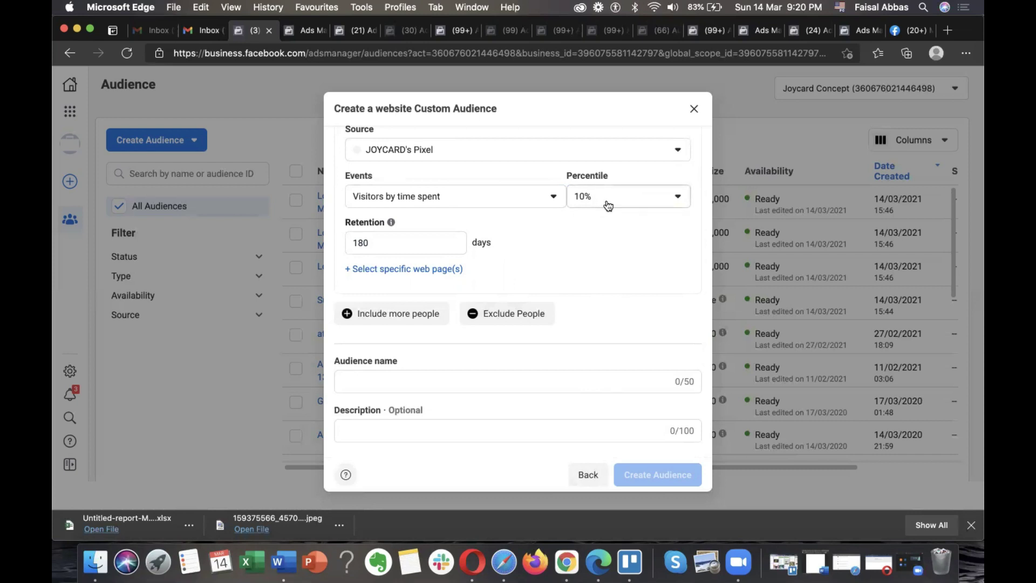
{"action": "left_click", "coordinate": [437, 269]}
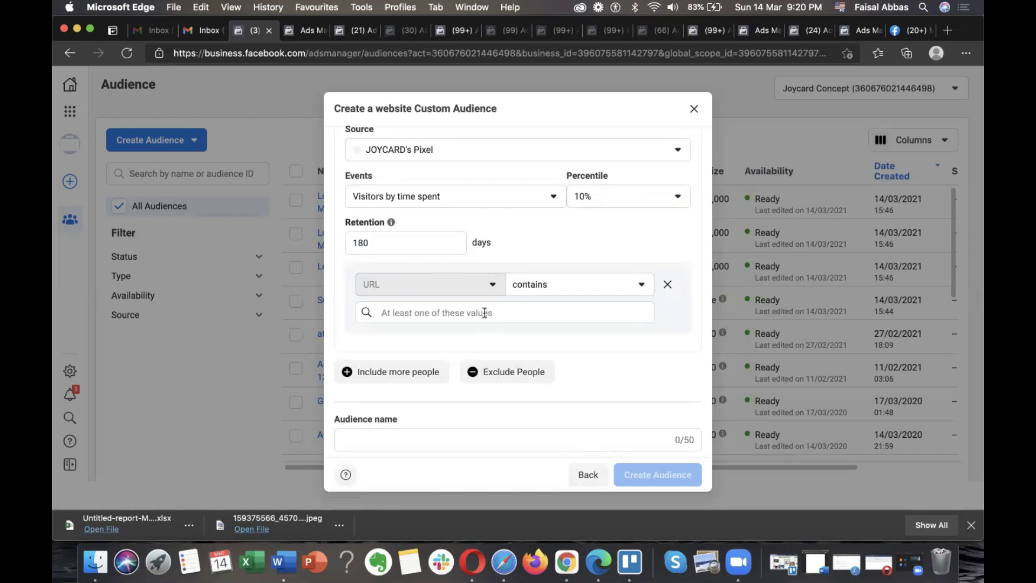
{"action": "left_click", "coordinate": [668, 284]}
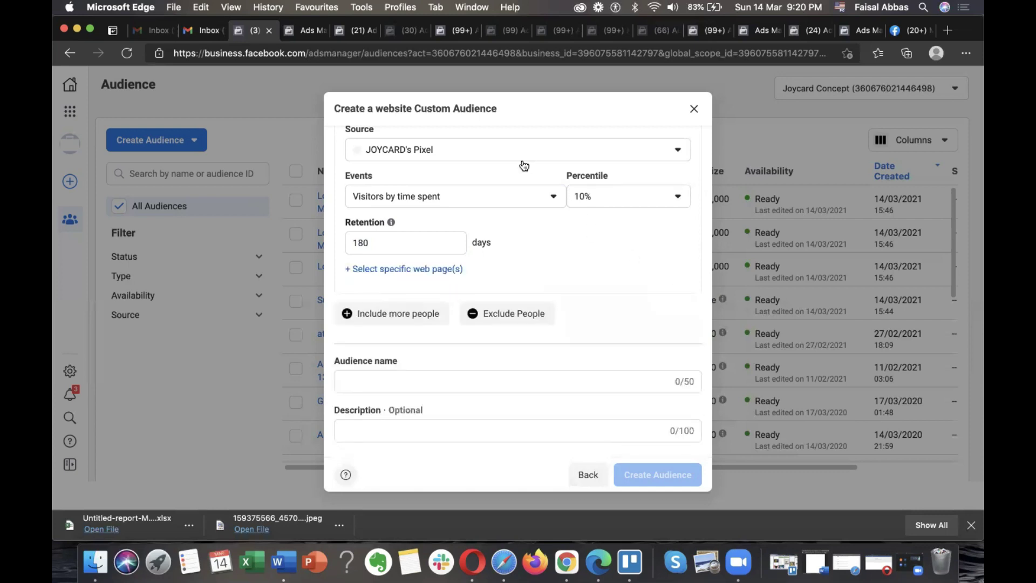
Try PageView as the inclusion rule's event, and switch it back to People who visited specific web pages.
{"action": "left_click", "coordinate": [523, 201]}
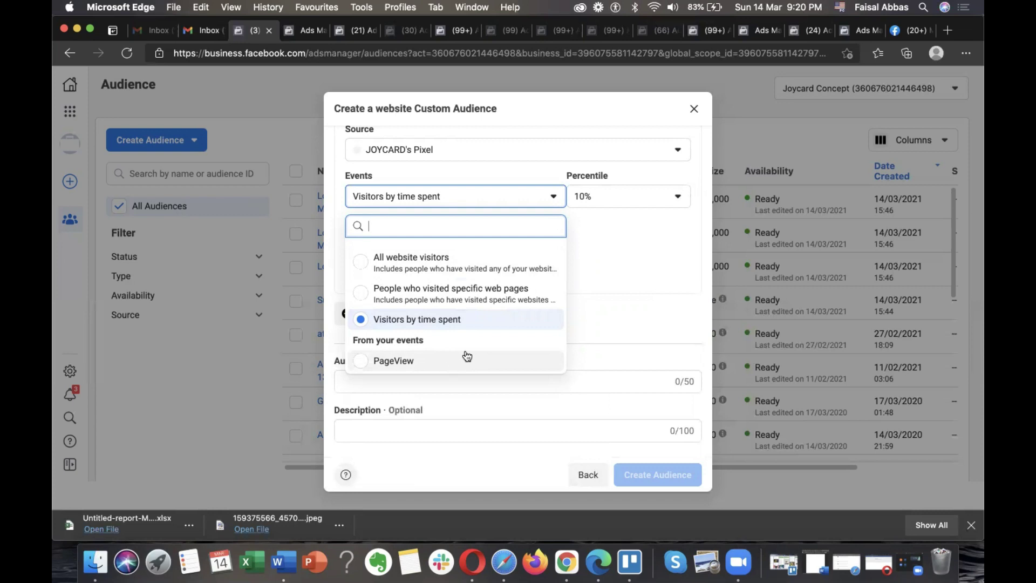
{"action": "left_click", "coordinate": [445, 359]}
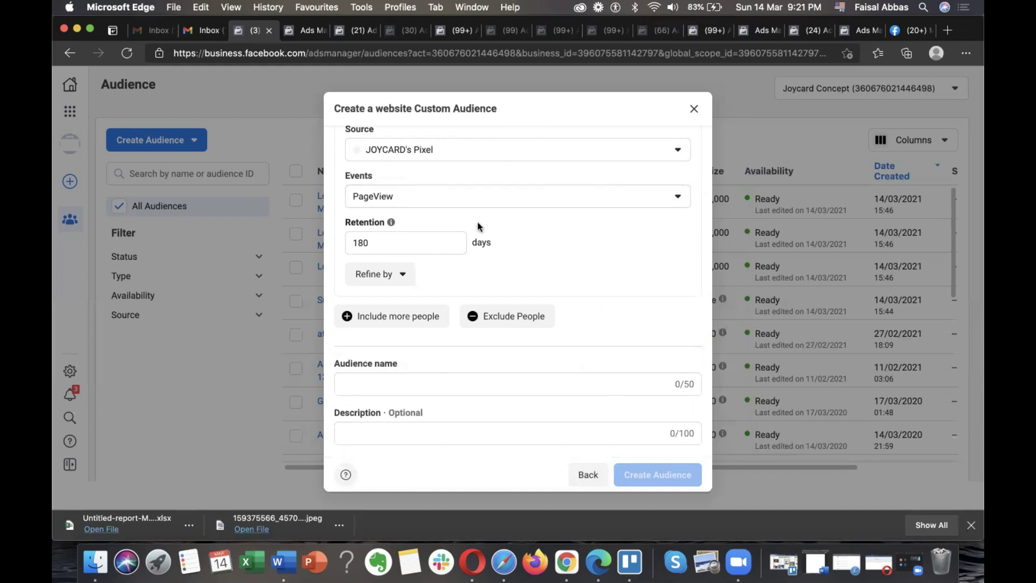
{"action": "left_click", "coordinate": [522, 204]}
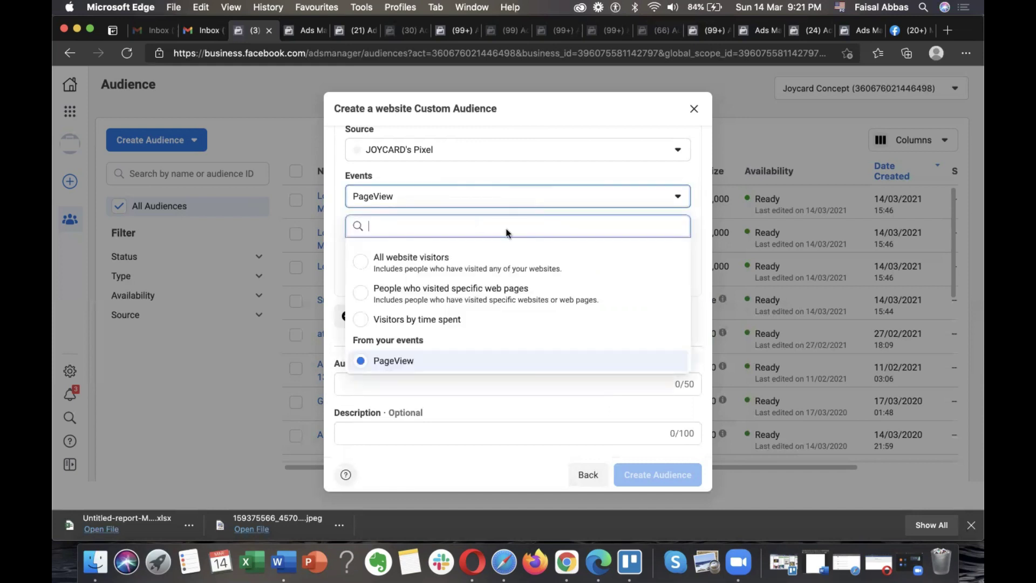
{"action": "left_click", "coordinate": [470, 295]}
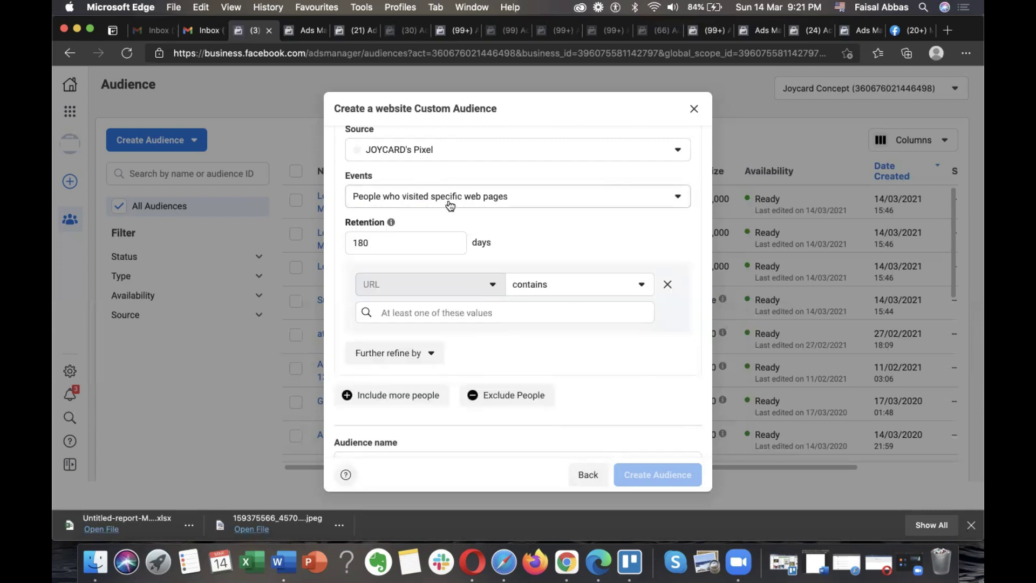
Add /checkout as the URL contains value of the inclusion rule.
{"action": "left_click", "coordinate": [499, 314]}
{"action": "type", "text": "/"}
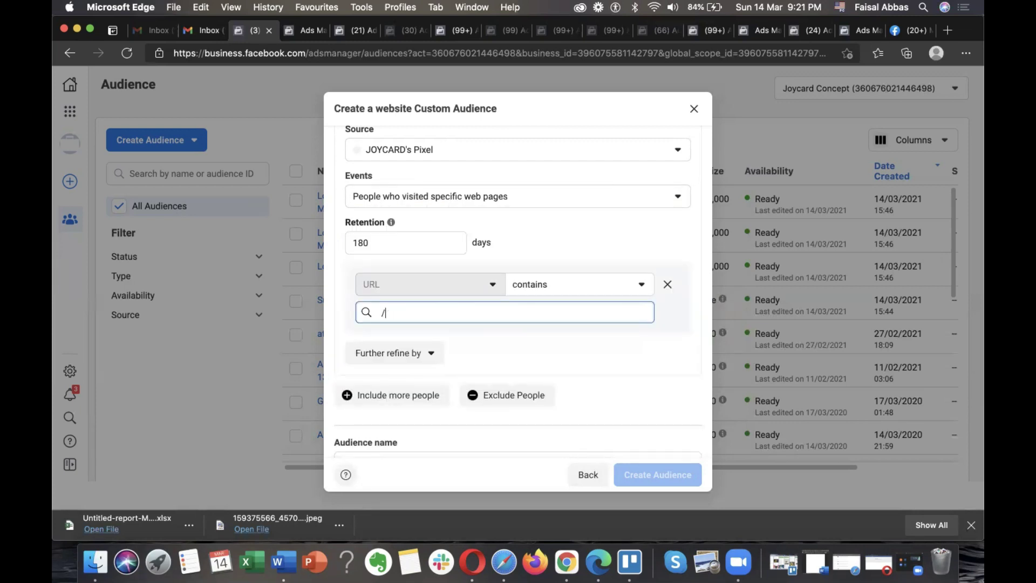
{"action": "type", "text": "checkout"}
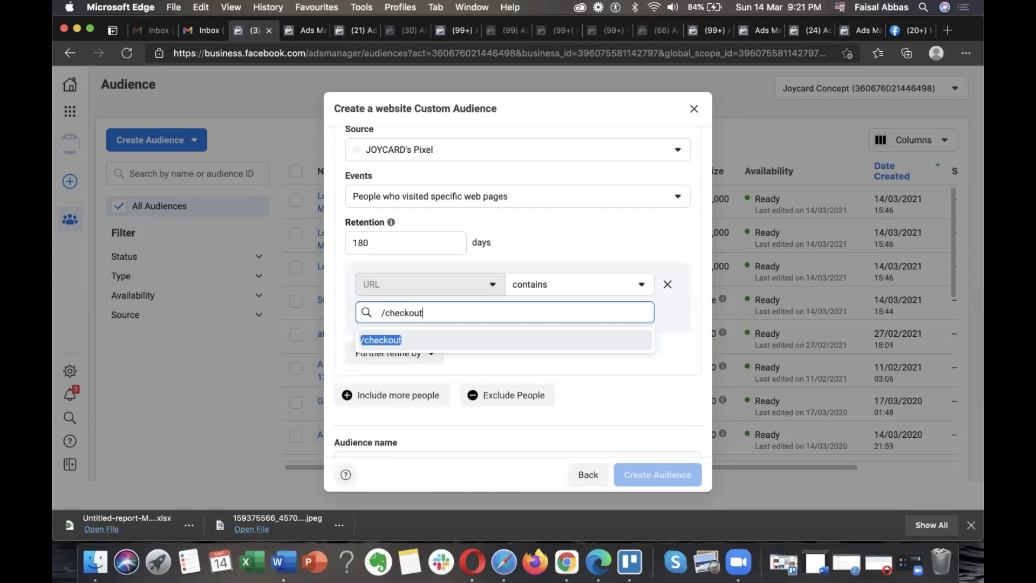
{"action": "left_click", "coordinate": [446, 339]}
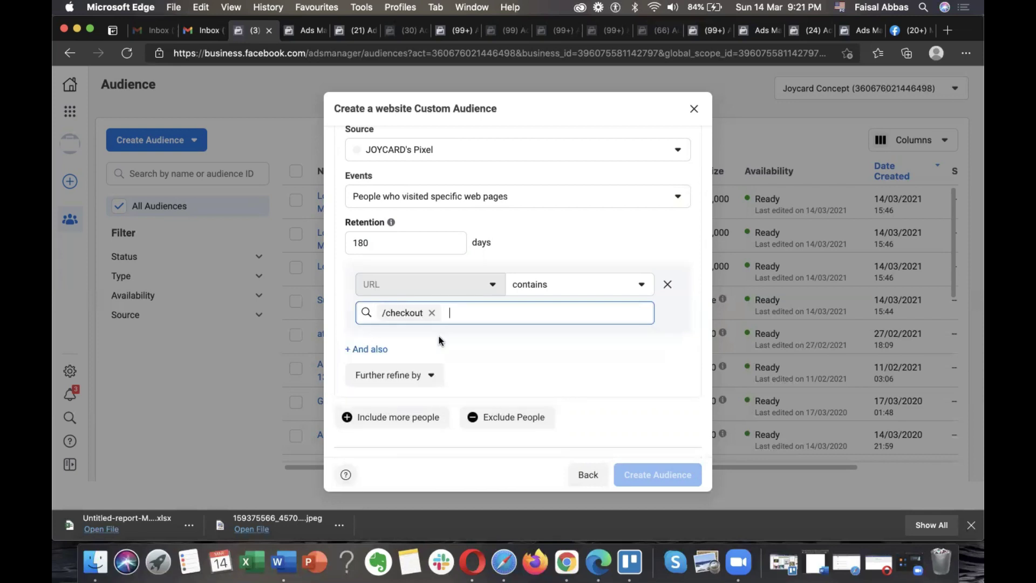
Add an exclusion rule for people who visited specific web pages whose URL contains /thank-you.
{"action": "scroll", "coordinate": [511, 324], "scroll_direction": "down", "scroll_amount": 2}
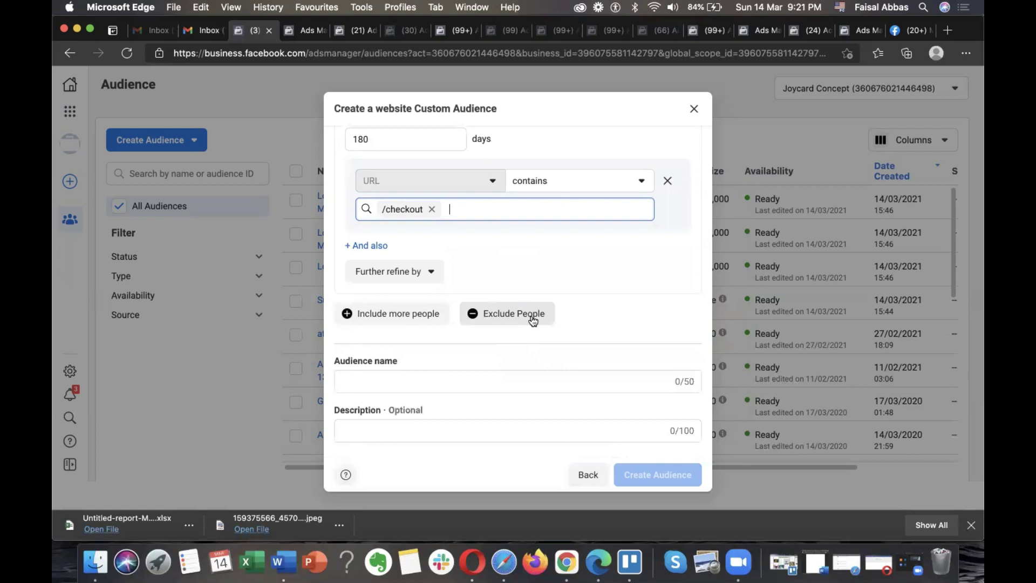
{"action": "left_click", "coordinate": [493, 319]}
{"action": "scroll", "coordinate": [508, 387], "scroll_direction": "down", "scroll_amount": 4}
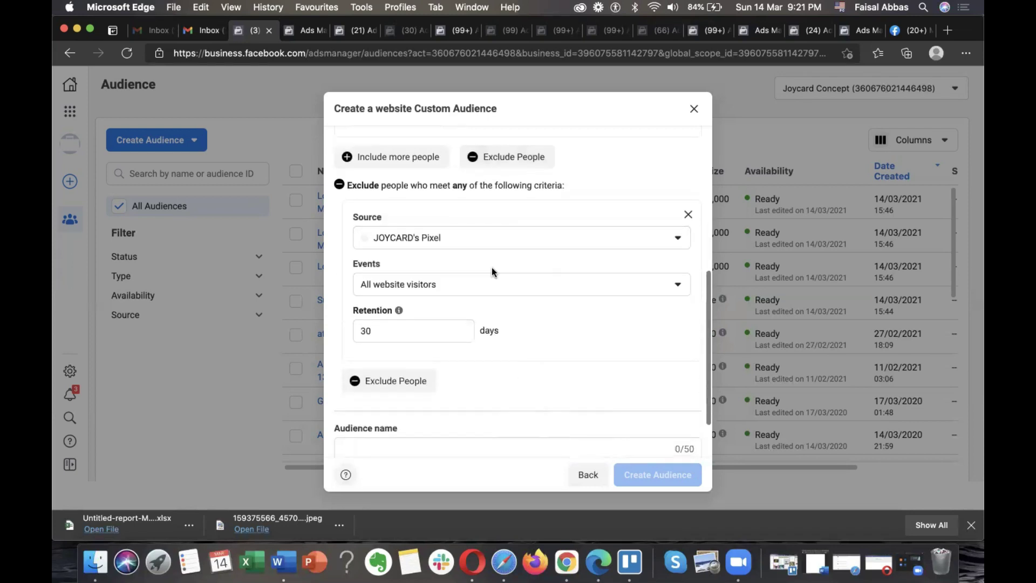
{"action": "left_click", "coordinate": [485, 289]}
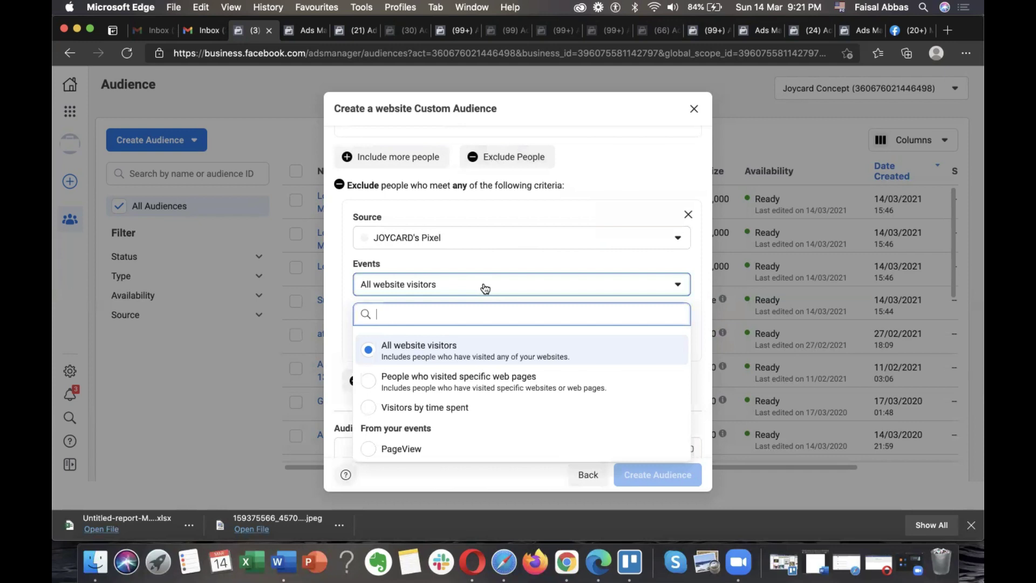
{"action": "left_click", "coordinate": [465, 387]}
{"action": "left_click", "coordinate": [465, 400]}
{"action": "type", "text": "/thank"}
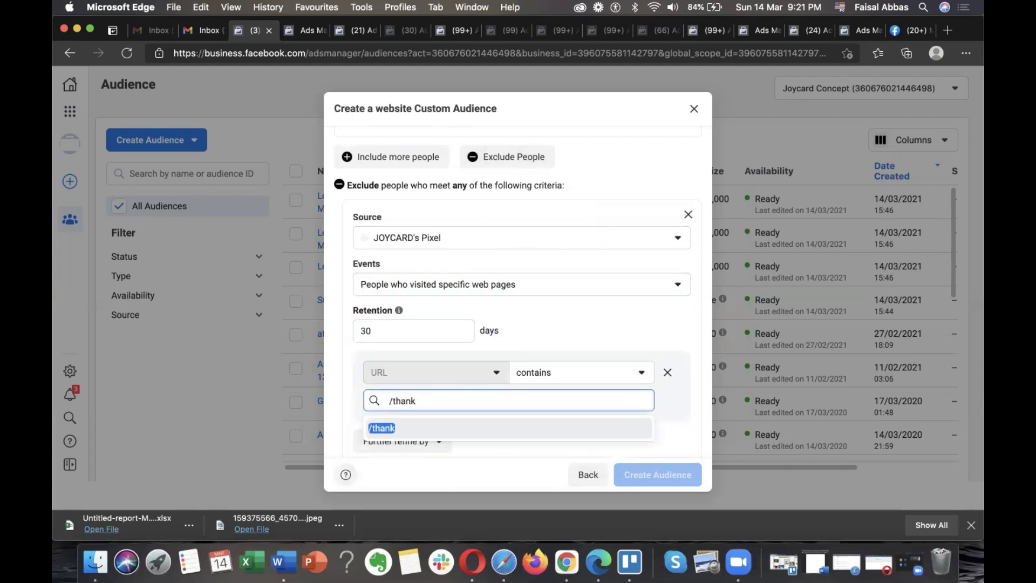
{"action": "type", "text": "-you"}
{"action": "left_click", "coordinate": [386, 434]}
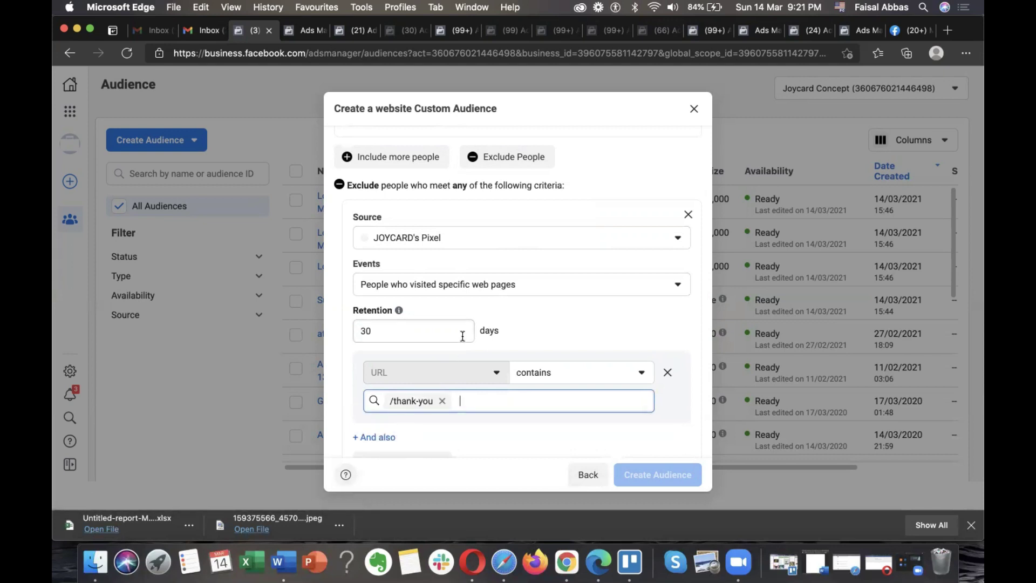
Review the inclusion and exclusion rules of the website audience, and return to the Custom Audience source choice.
{"action": "scroll", "coordinate": [462, 336], "scroll_direction": "up", "scroll_amount": 5}
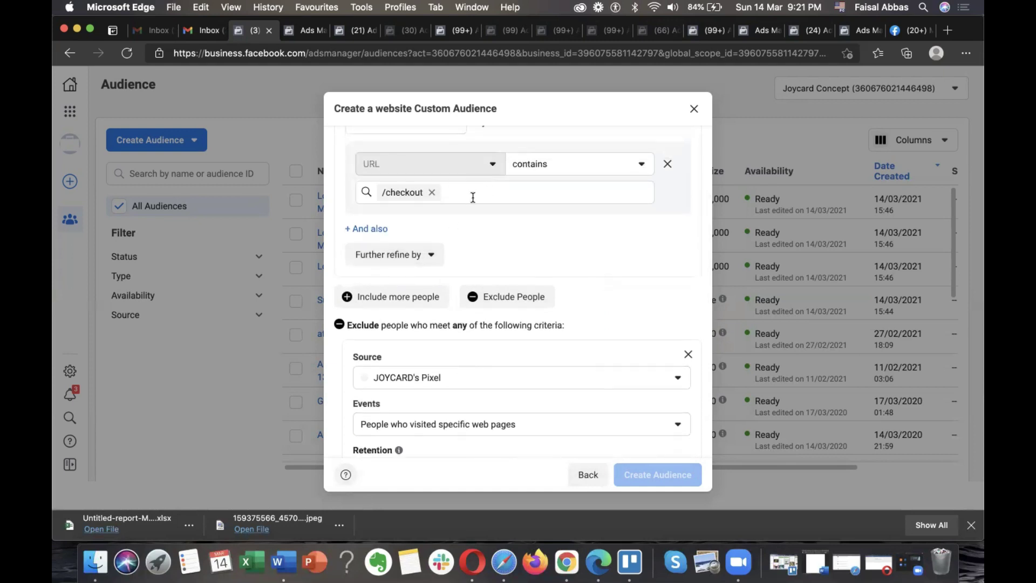
{"action": "scroll", "coordinate": [473, 197], "scroll_direction": "down", "scroll_amount": 8}
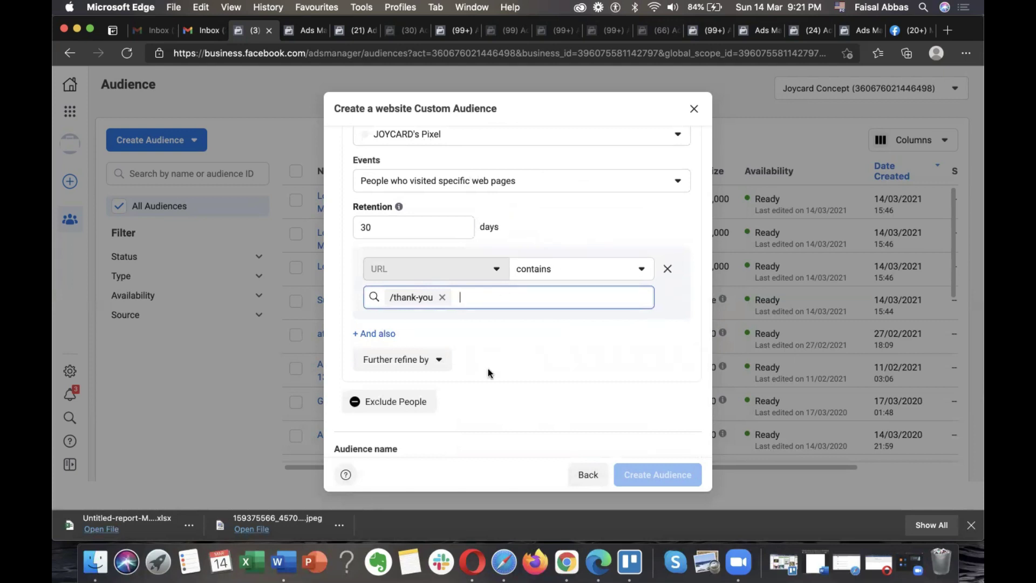
{"action": "scroll", "coordinate": [488, 368], "scroll_direction": "down", "scroll_amount": 2}
{"action": "scroll", "coordinate": [488, 368], "scroll_direction": "up", "scroll_amount": 5}
{"action": "scroll", "coordinate": [488, 368], "scroll_direction": "up", "scroll_amount": 5}
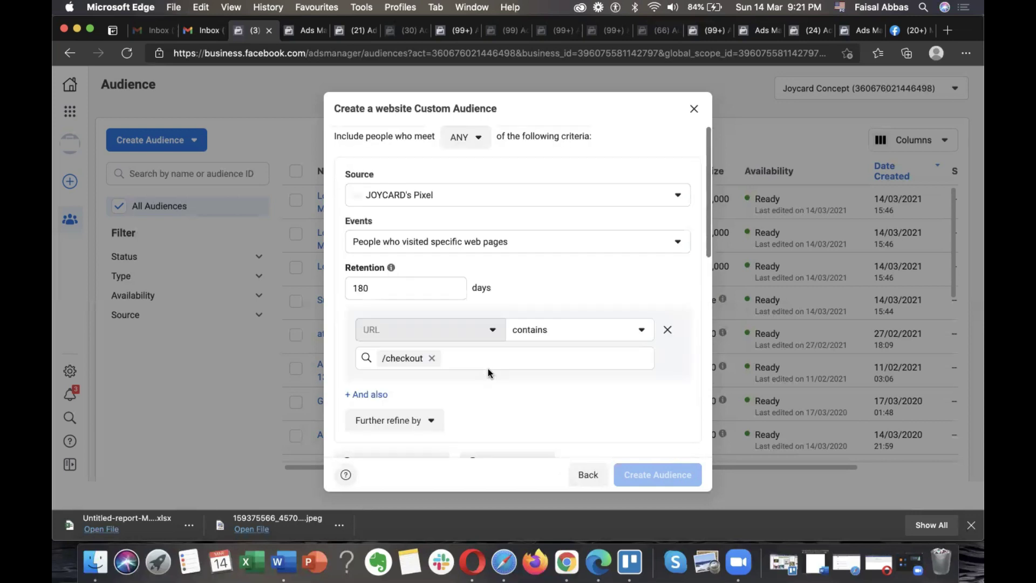
{"action": "left_click", "coordinate": [584, 470]}
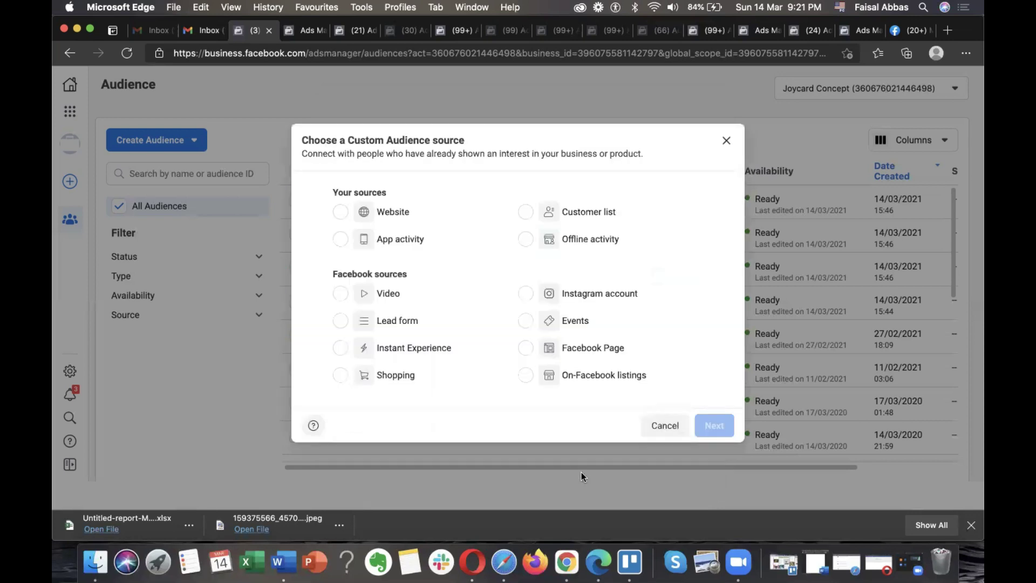
Choose Customer list as the audience source and examine the list preparation guidance and supported identifiers.
{"action": "left_click", "coordinate": [575, 221]}
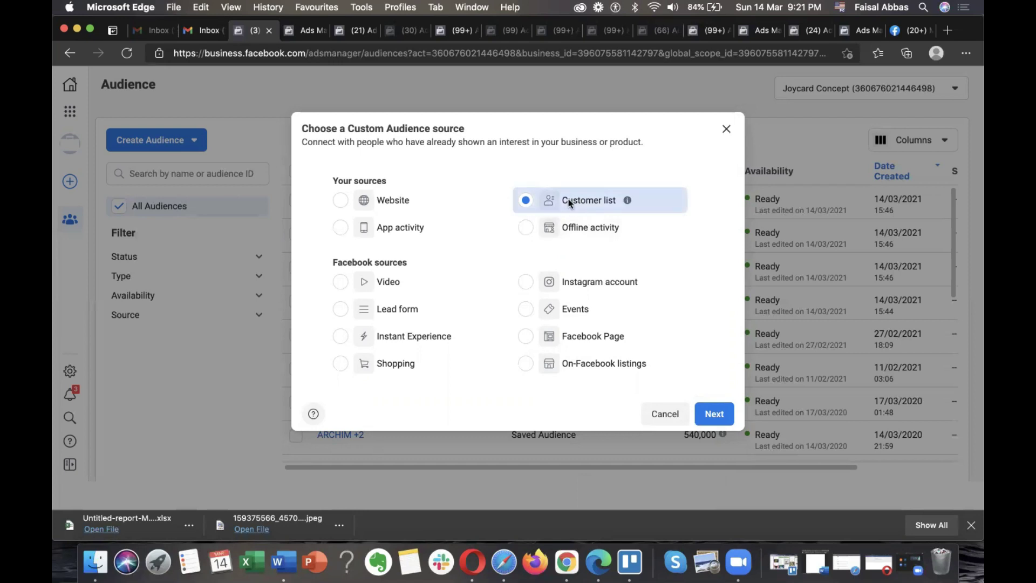
{"action": "left_click", "coordinate": [717, 416]}
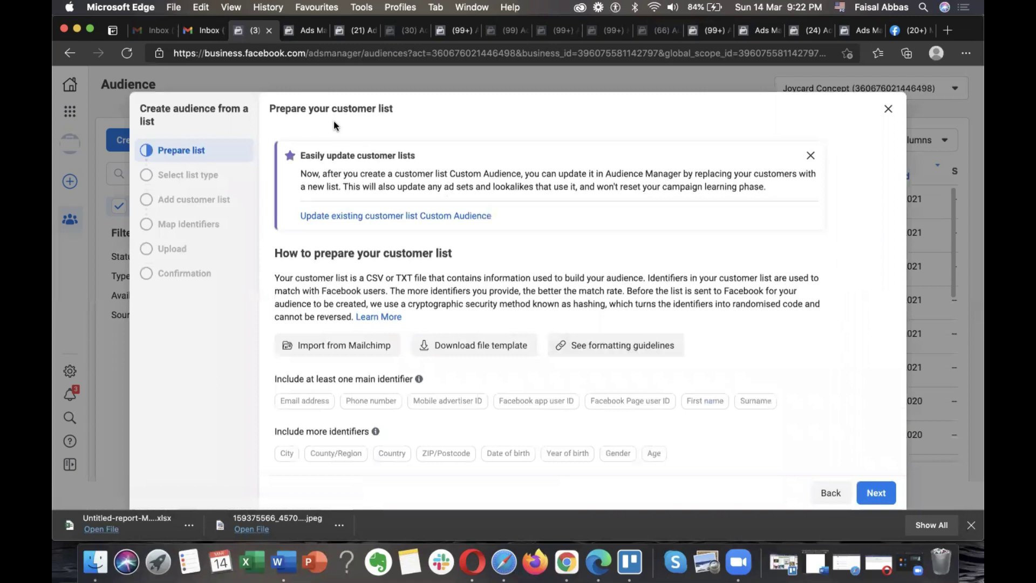
{"action": "scroll", "coordinate": [484, 230], "scroll_direction": "down", "scroll_amount": 2}
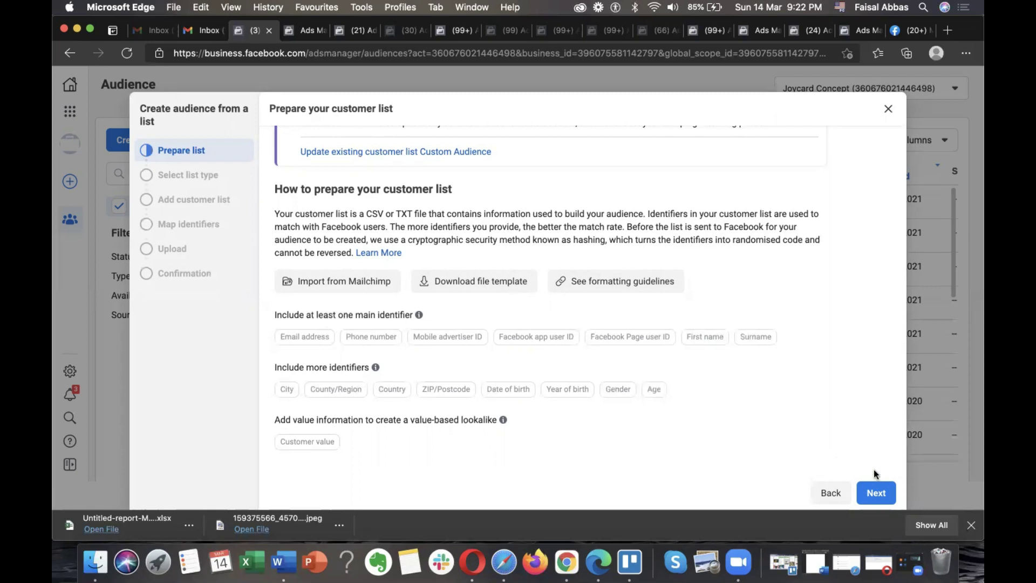
Try a customer list without customer value, look at its upload page, and go back to the source choice.
{"action": "left_click", "coordinate": [873, 492]}
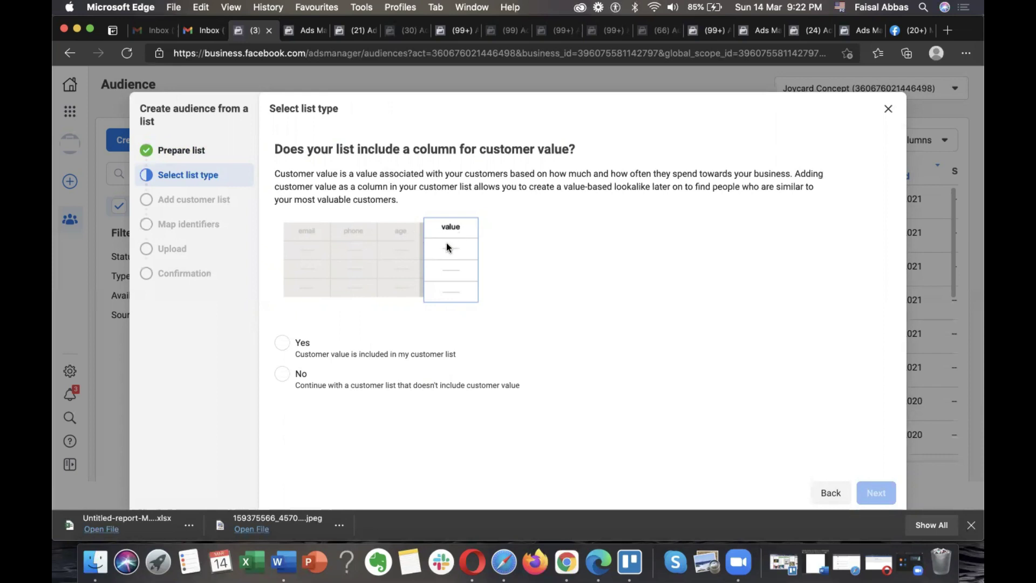
{"action": "left_click", "coordinate": [299, 373]}
{"action": "left_click", "coordinate": [875, 491]}
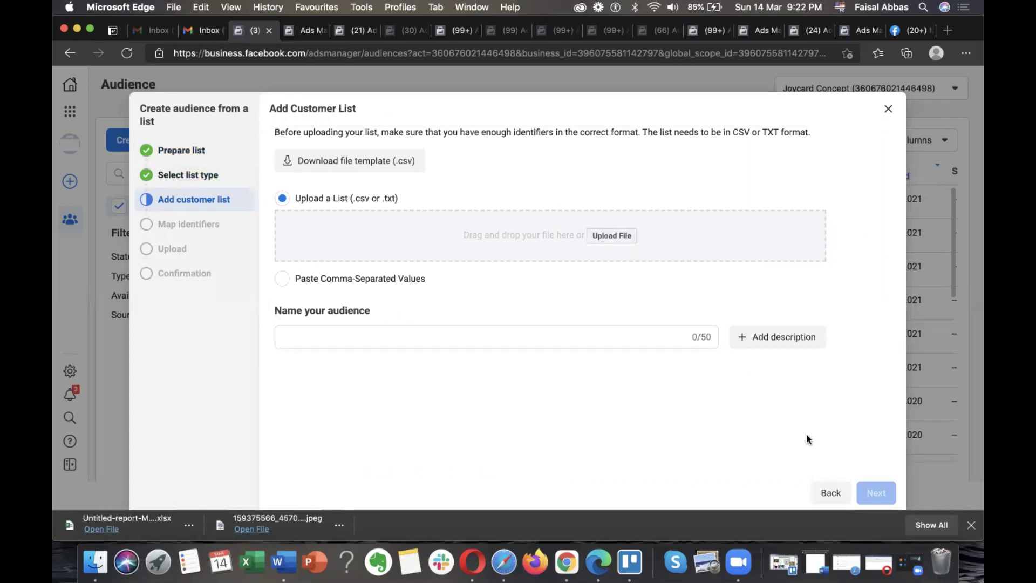
{"action": "left_click", "coordinate": [835, 493]}
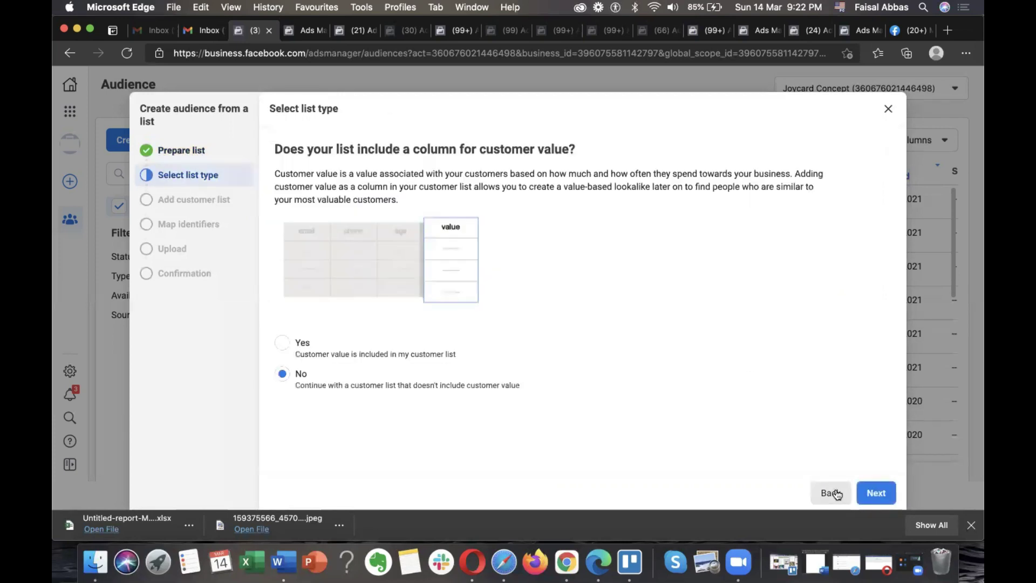
{"action": "left_click", "coordinate": [835, 493]}
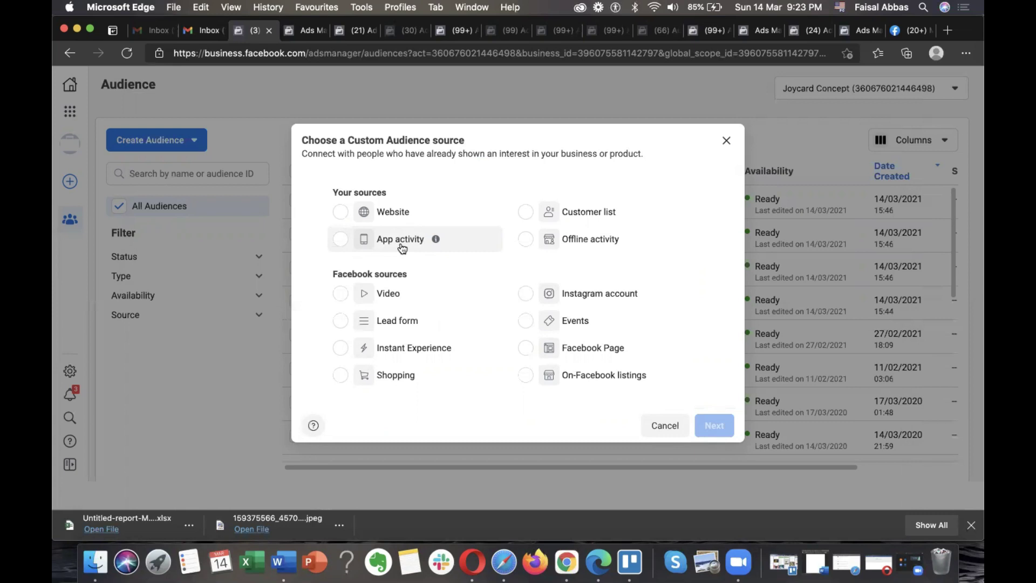
Look at the criteria of an Offline activity Custom Audience and go back to the source choice.
{"action": "left_click", "coordinate": [593, 243]}
{"action": "left_click", "coordinate": [711, 405]}
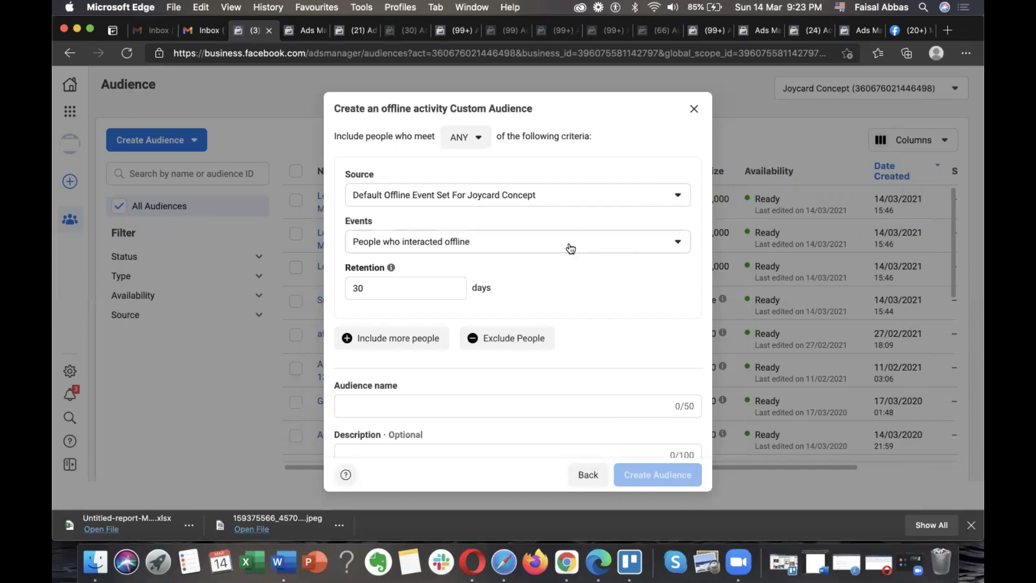
{"action": "left_click", "coordinate": [588, 475]}
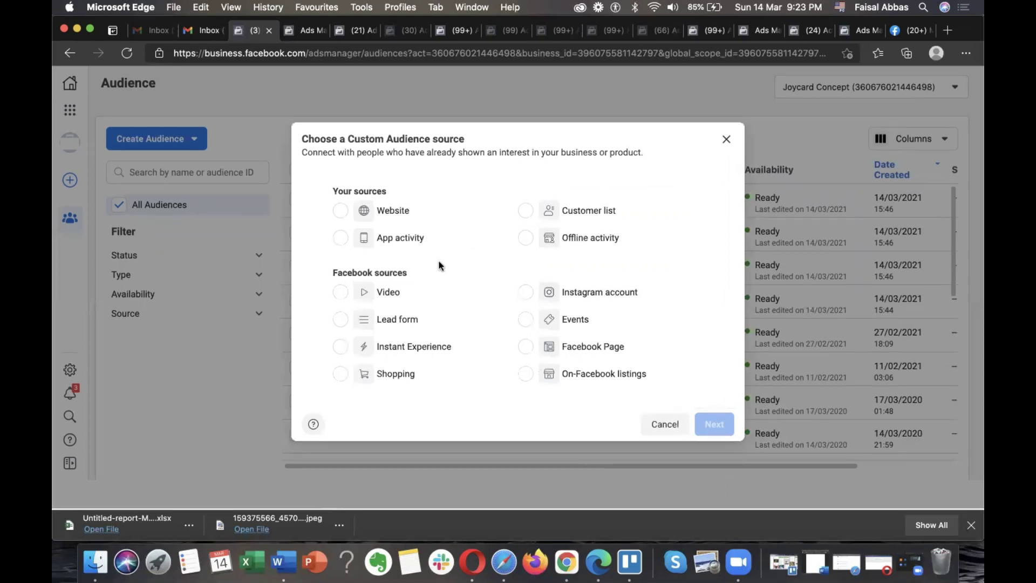
Start a Custom Audience from the Video source with the engagement People who have watched at least 50% of your video.
{"action": "left_click", "coordinate": [384, 294]}
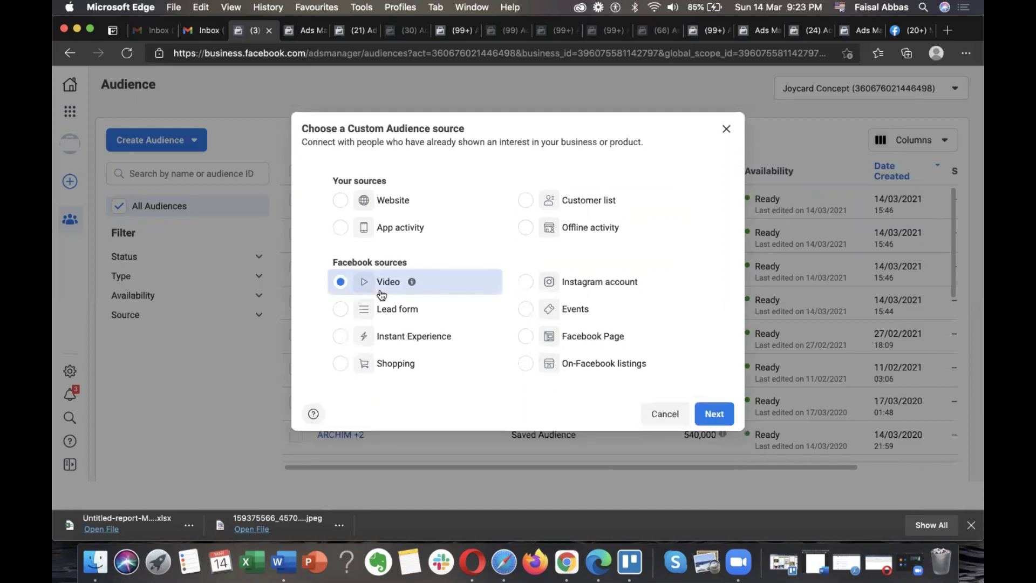
{"action": "left_click", "coordinate": [712, 416]}
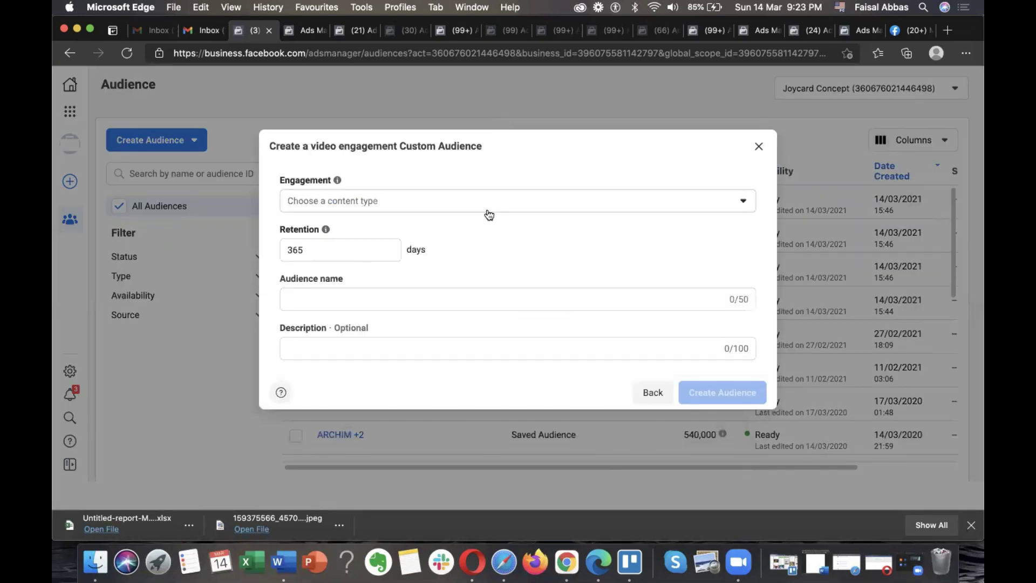
{"action": "left_click", "coordinate": [498, 206]}
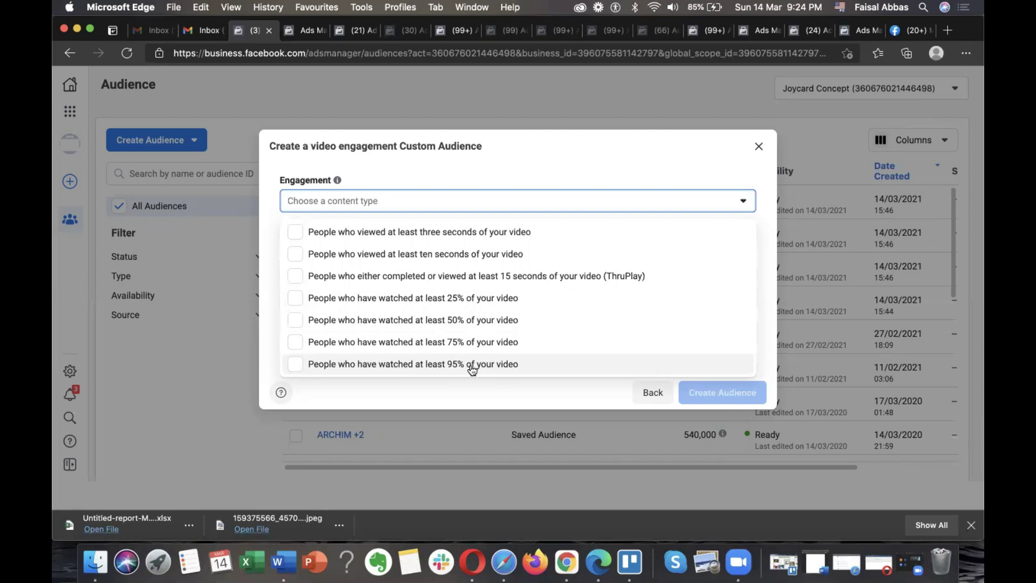
{"action": "left_click", "coordinate": [477, 331]}
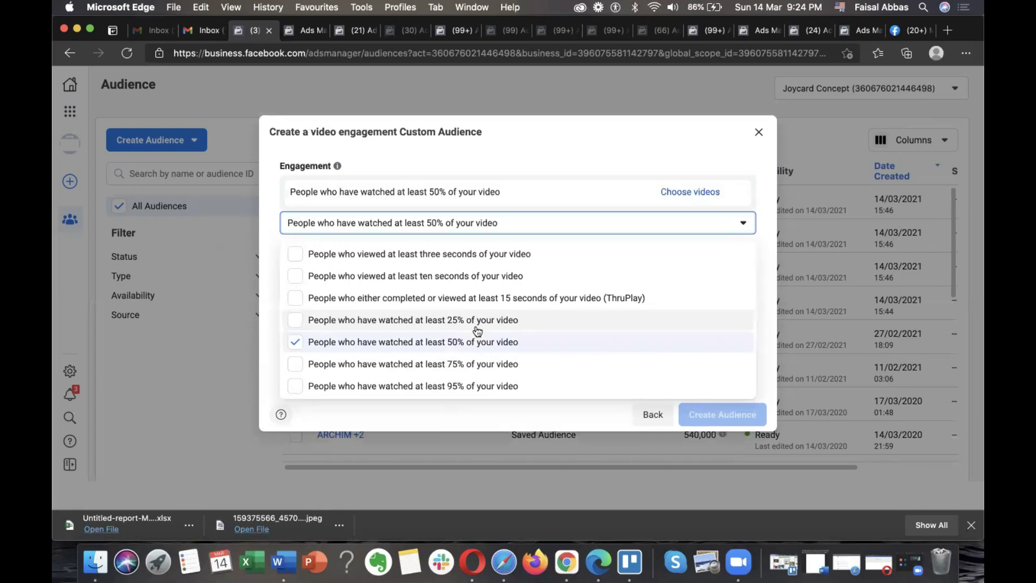
{"action": "left_click", "coordinate": [527, 157]}
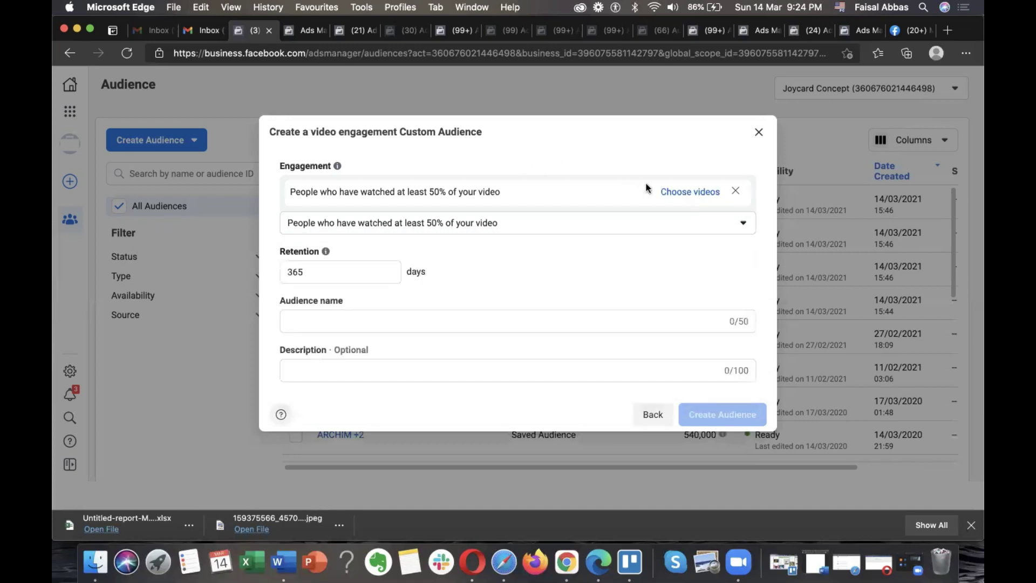
Choose the audience's videos from the Joycard Concept Facebook Page and select the 3.mp4 video.
{"action": "left_click", "coordinate": [688, 191]}
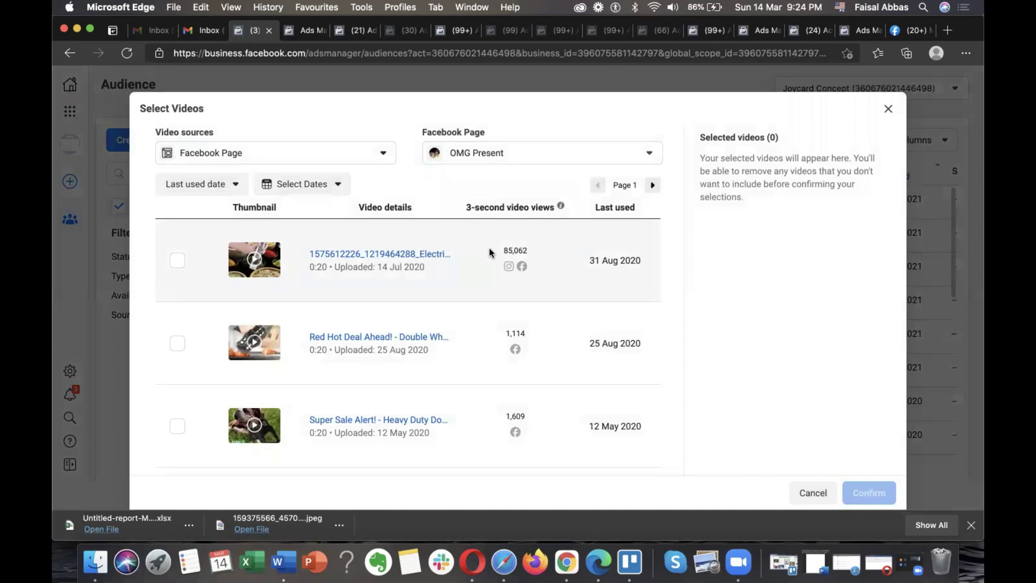
{"action": "left_click", "coordinate": [506, 157]}
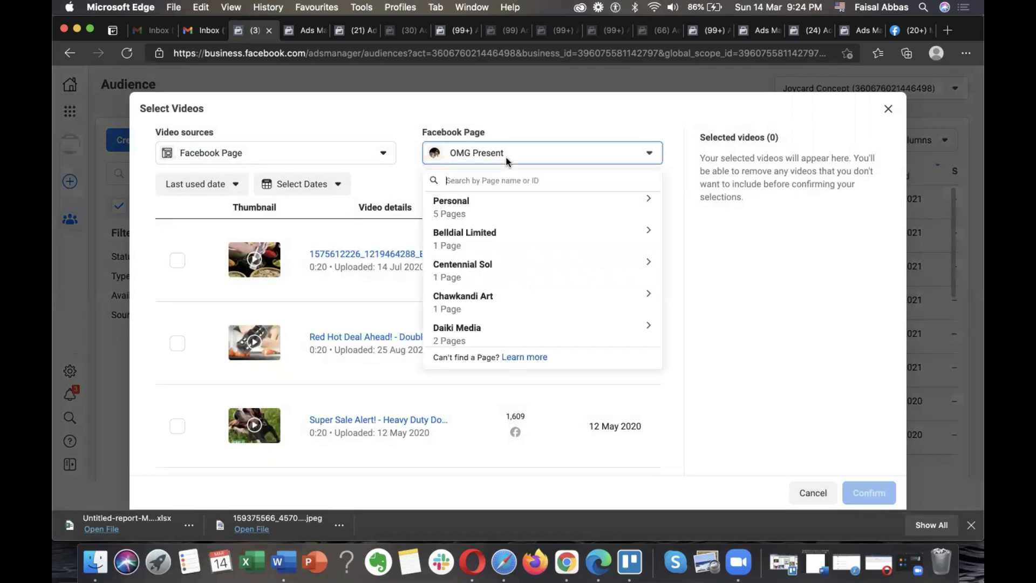
{"action": "type", "text": "jo"}
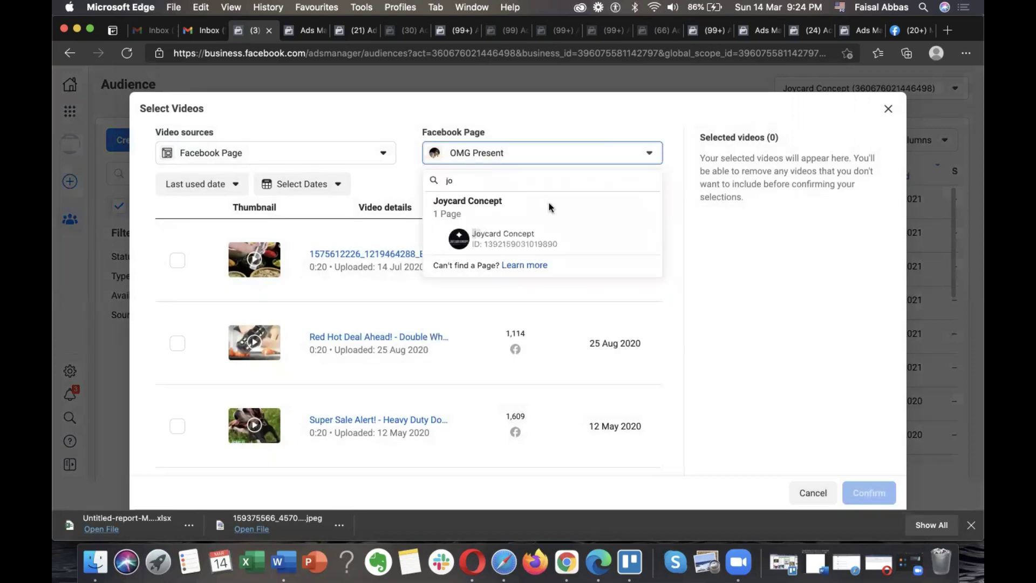
{"action": "left_click", "coordinate": [537, 238]}
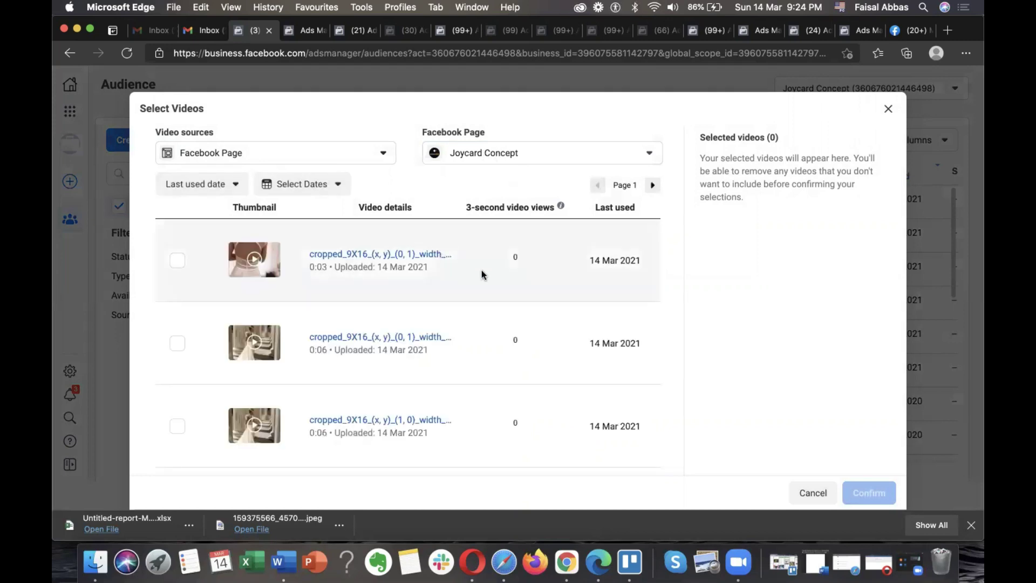
{"action": "scroll", "coordinate": [482, 270], "scroll_direction": "down", "scroll_amount": 5}
{"action": "left_click", "coordinate": [178, 264]}
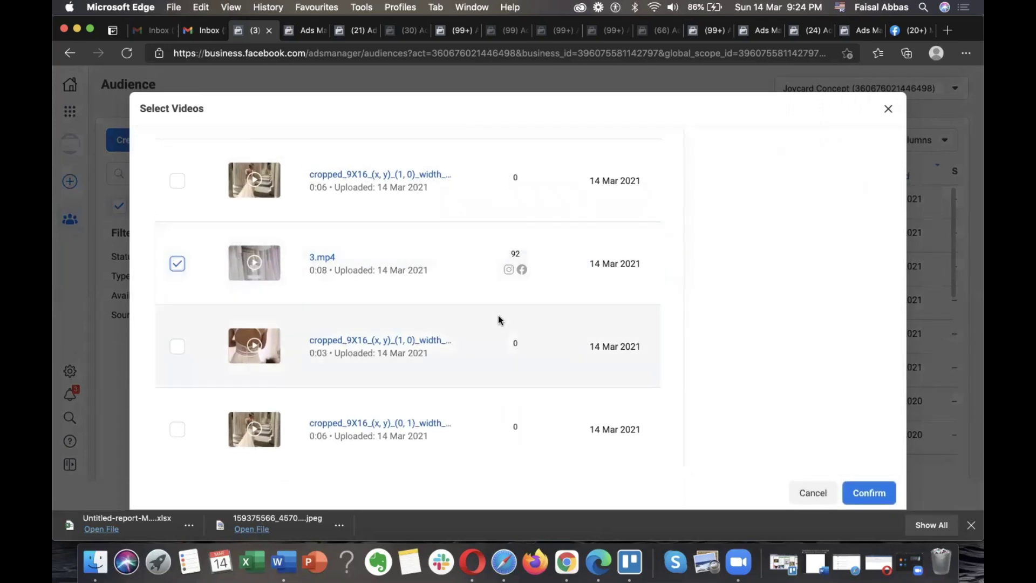
On page 2 of the video list, select the 24 Jan 2021 and 14 Jan 2021 videos that have views.
{"action": "left_click", "coordinate": [653, 185]}
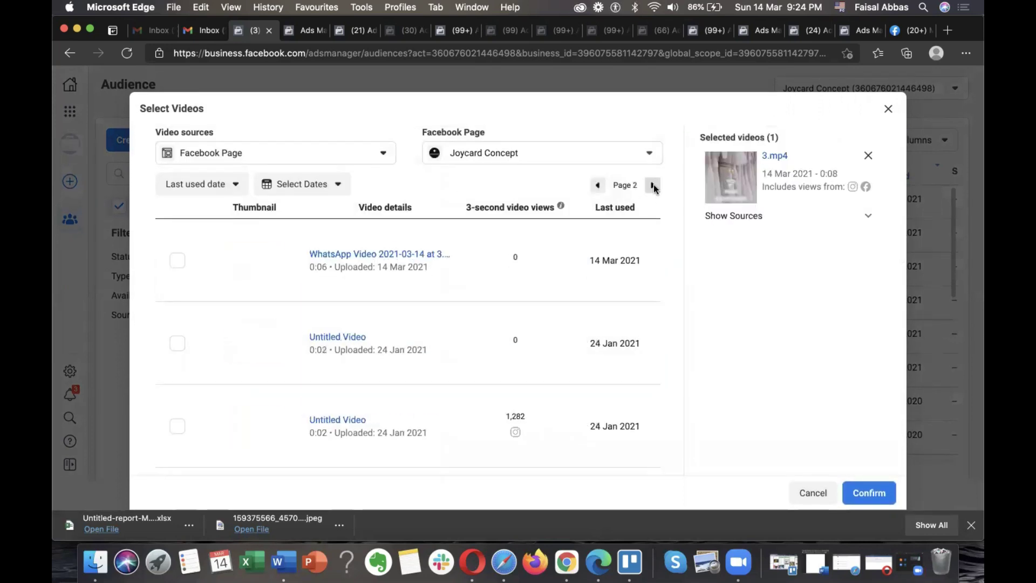
{"action": "scroll", "coordinate": [488, 339], "scroll_direction": "down", "scroll_amount": 2}
{"action": "scroll", "coordinate": [488, 339], "scroll_direction": "down", "scroll_amount": 2}
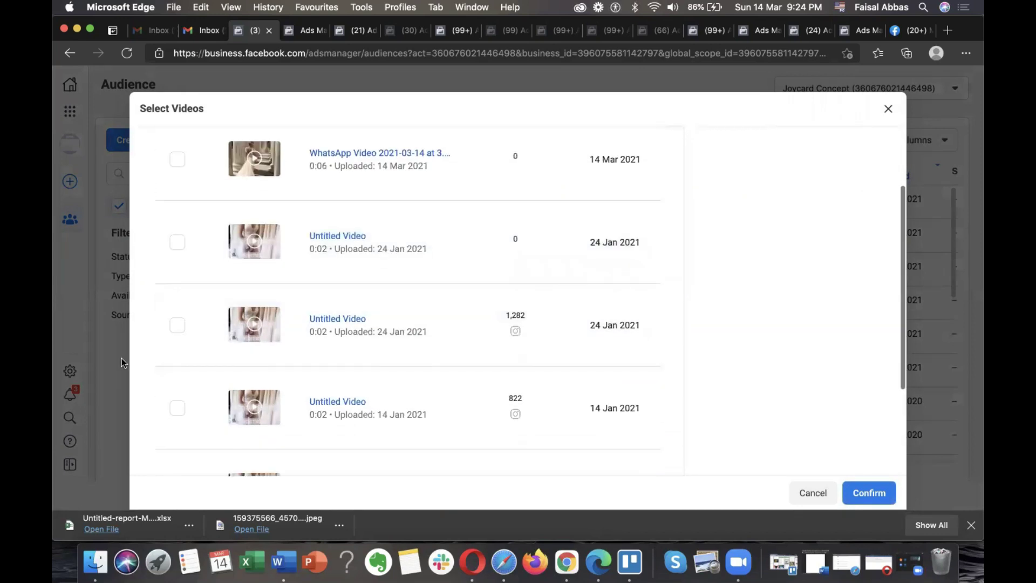
{"action": "left_click", "coordinate": [177, 324]}
{"action": "scroll", "coordinate": [178, 356], "scroll_direction": "down", "scroll_amount": 1}
{"action": "left_click", "coordinate": [177, 395]}
{"action": "scroll", "coordinate": [186, 410], "scroll_direction": "down", "scroll_amount": 4}
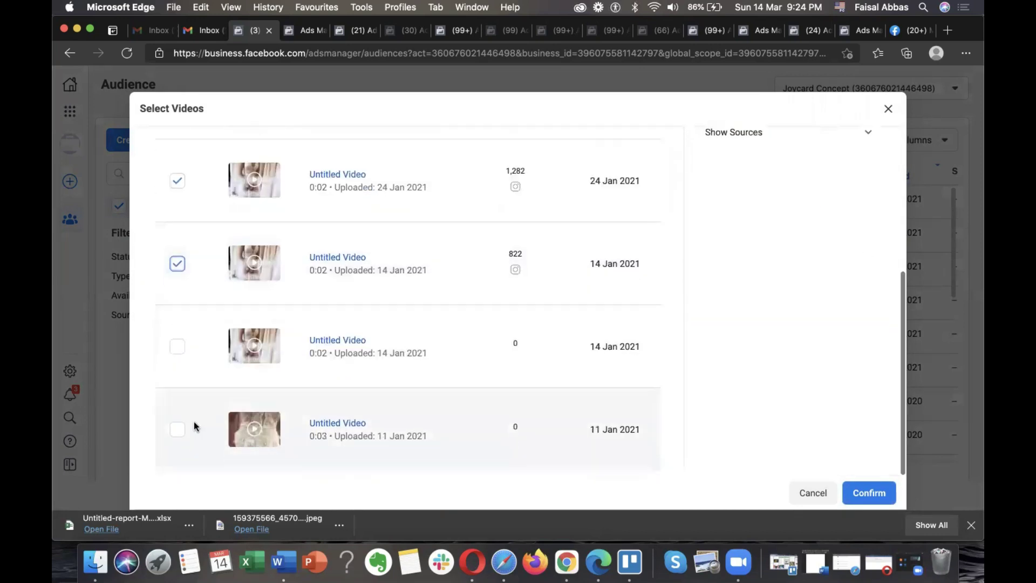
On page 3, select the videos with views: 11 Jan 2021 and the 0:08 and 0:06 ones from 9 Jan 2021.
{"action": "scroll", "coordinate": [594, 216], "scroll_direction": "up", "scroll_amount": 5}
{"action": "left_click", "coordinate": [652, 185]}
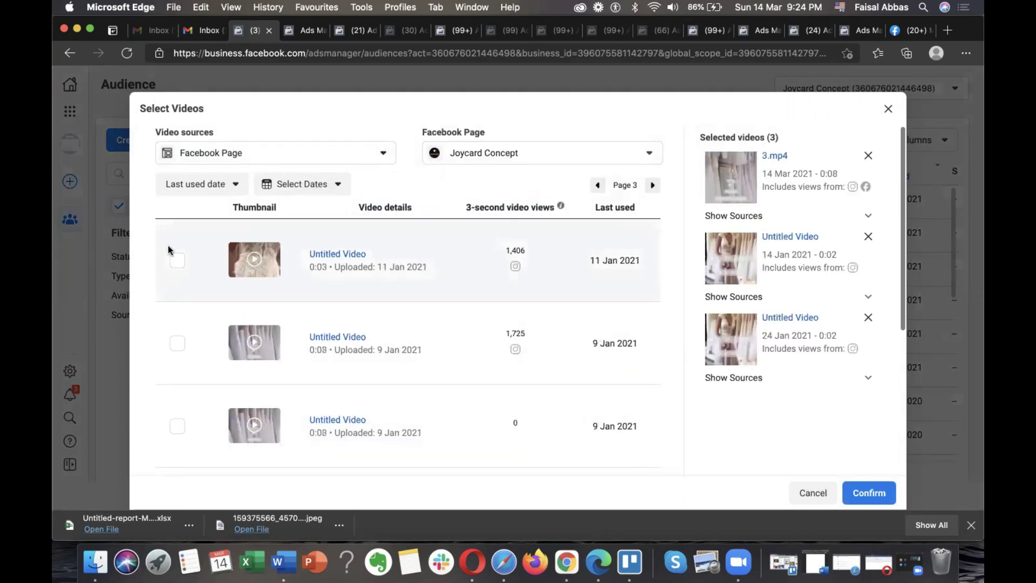
{"action": "left_click", "coordinate": [177, 260]}
{"action": "left_click", "coordinate": [178, 344]}
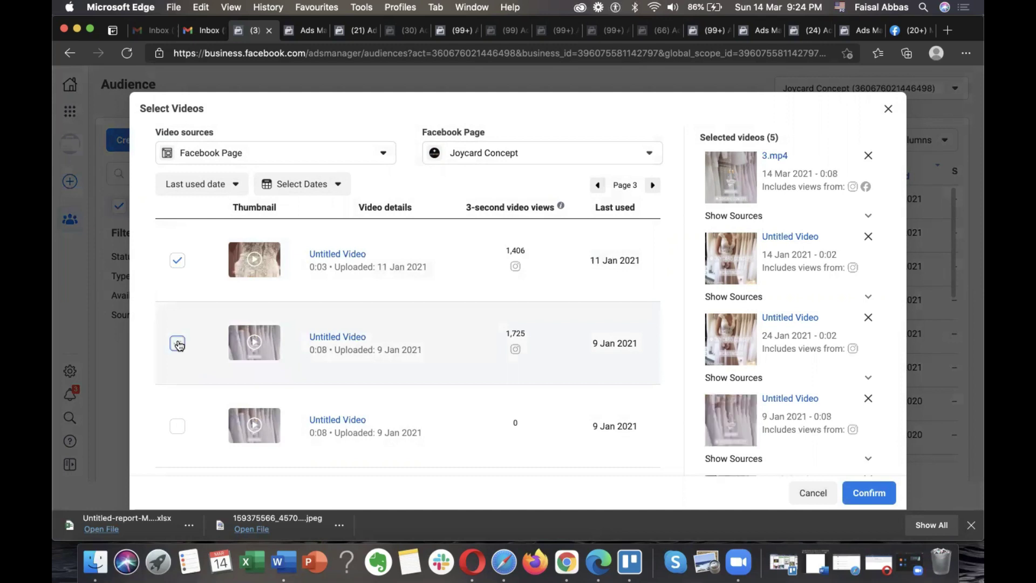
{"action": "scroll", "coordinate": [416, 348], "scroll_direction": "down", "scroll_amount": 5}
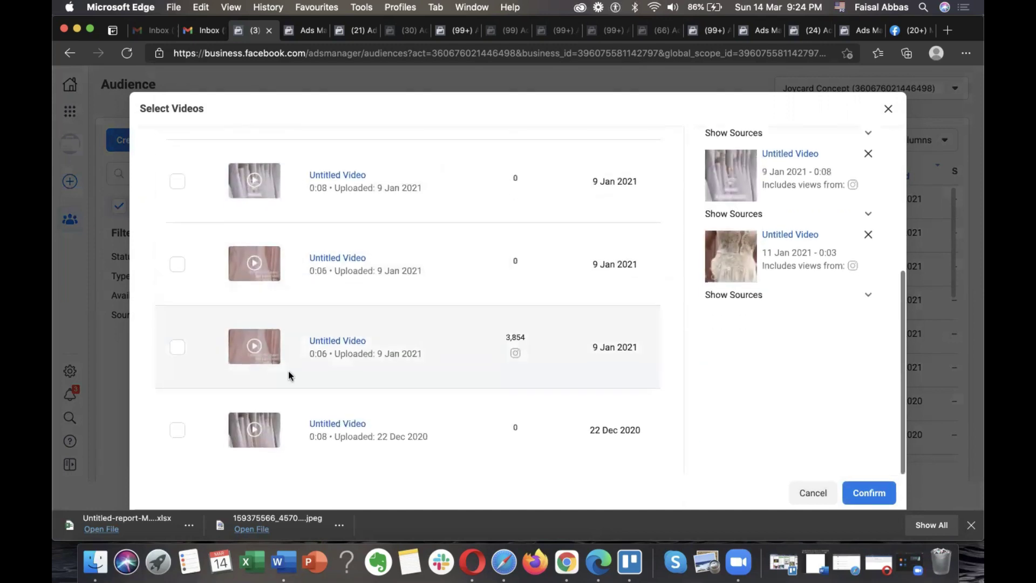
{"action": "left_click", "coordinate": [178, 348]}
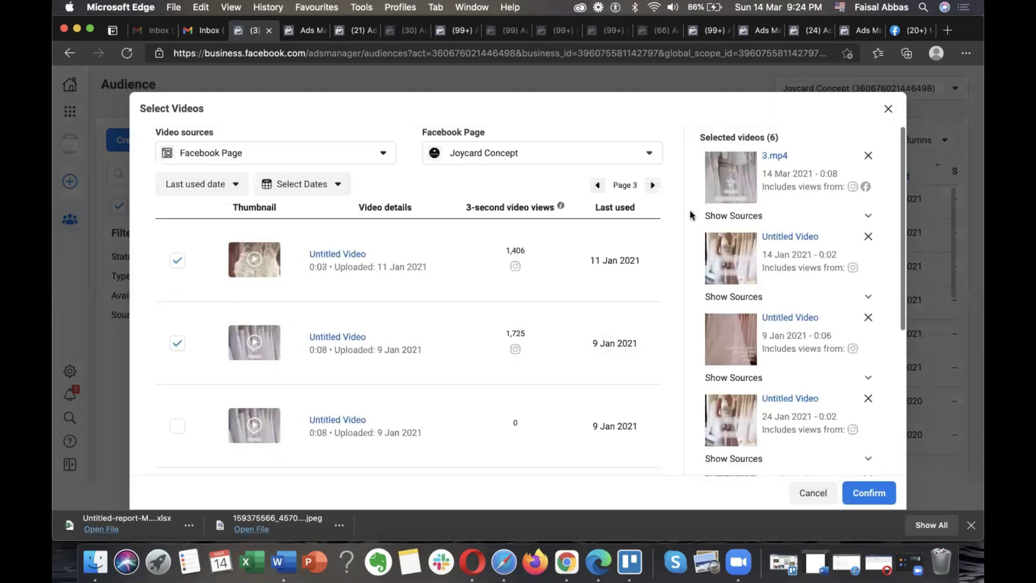
On page 4, select the videos with views from 22 Dec, 25 Oct, 11 Sep and 9 Sep 2020.
{"action": "left_click", "coordinate": [654, 185]}
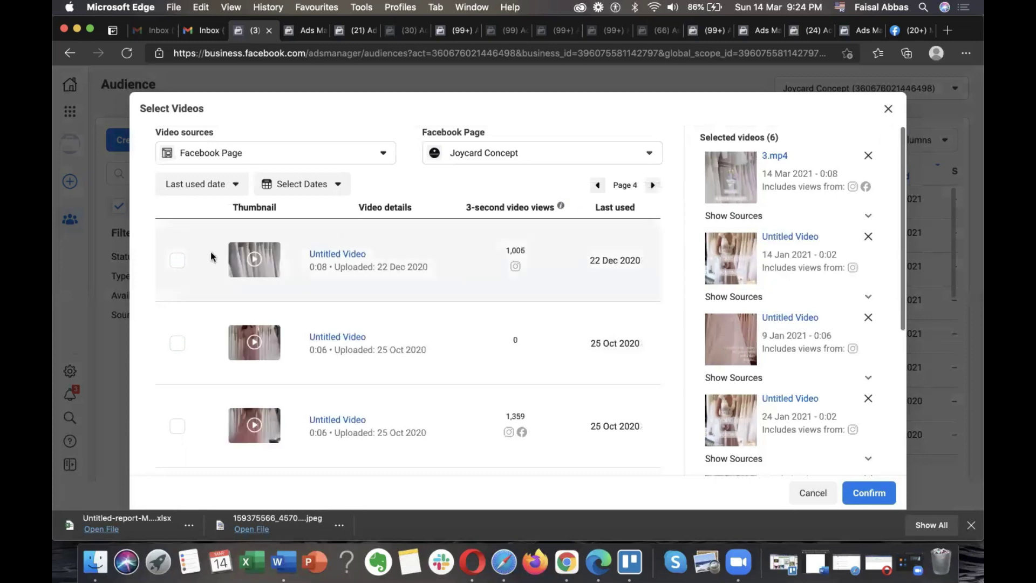
{"action": "left_click", "coordinate": [178, 260]}
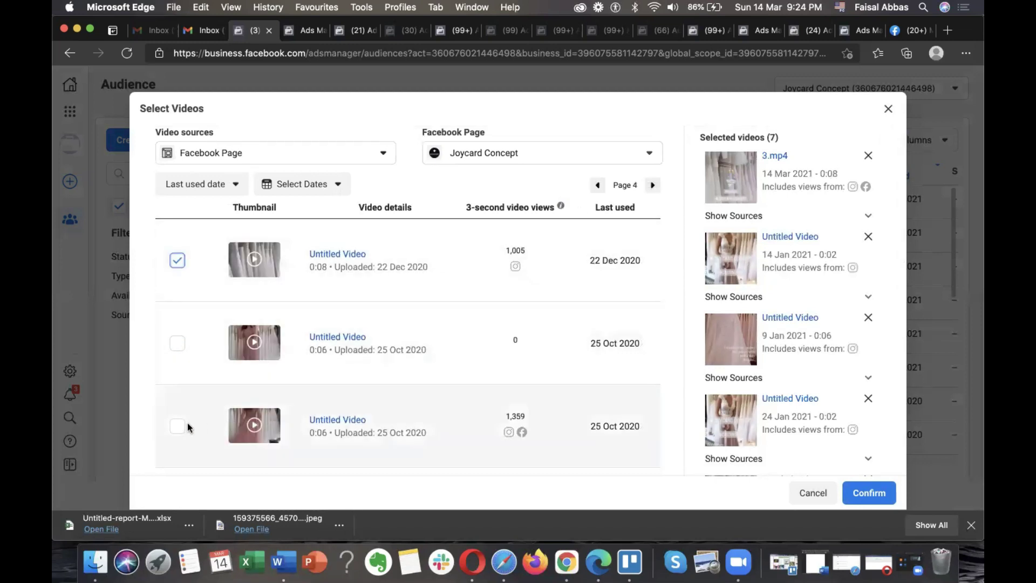
{"action": "left_click", "coordinate": [178, 426]}
{"action": "scroll", "coordinate": [211, 351], "scroll_direction": "down", "scroll_amount": 3}
{"action": "scroll", "coordinate": [210, 363], "scroll_direction": "down", "scroll_amount": 2}
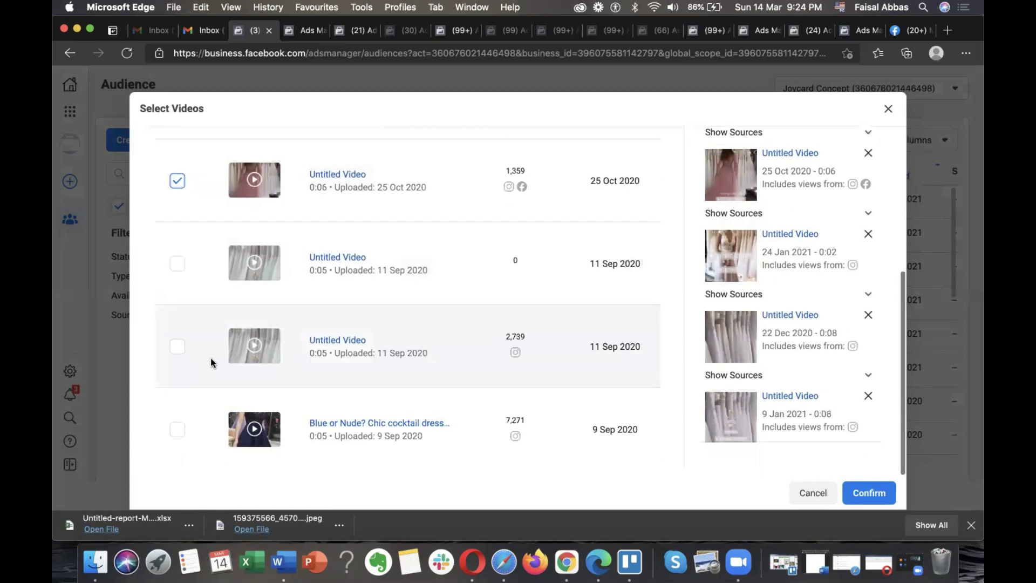
{"action": "left_click", "coordinate": [178, 346]}
{"action": "left_click", "coordinate": [173, 436]}
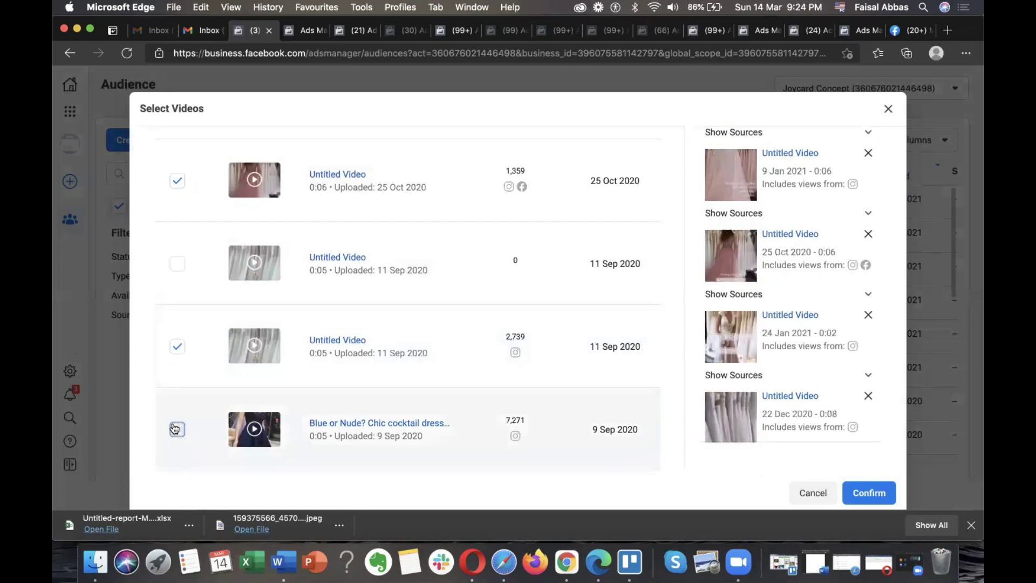
On page 5, select the videos with views from 9 Sep, 28 Aug, 31 Jul and 28 Jul 2020.
{"action": "scroll", "coordinate": [513, 309], "scroll_direction": "up", "scroll_amount": 3}
{"action": "scroll", "coordinate": [513, 309], "scroll_direction": "up", "scroll_amount": 3}
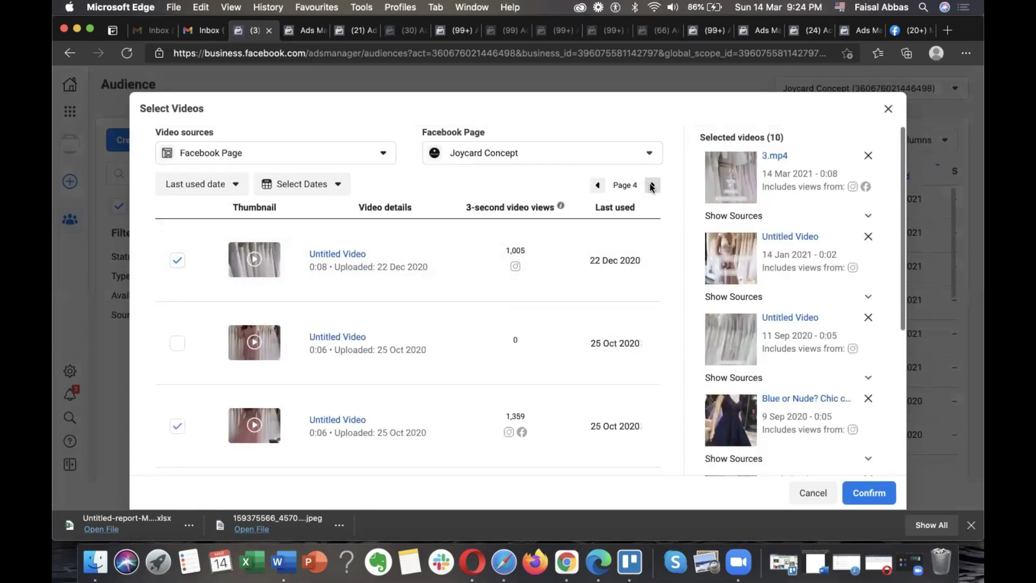
{"action": "left_click", "coordinate": [652, 185]}
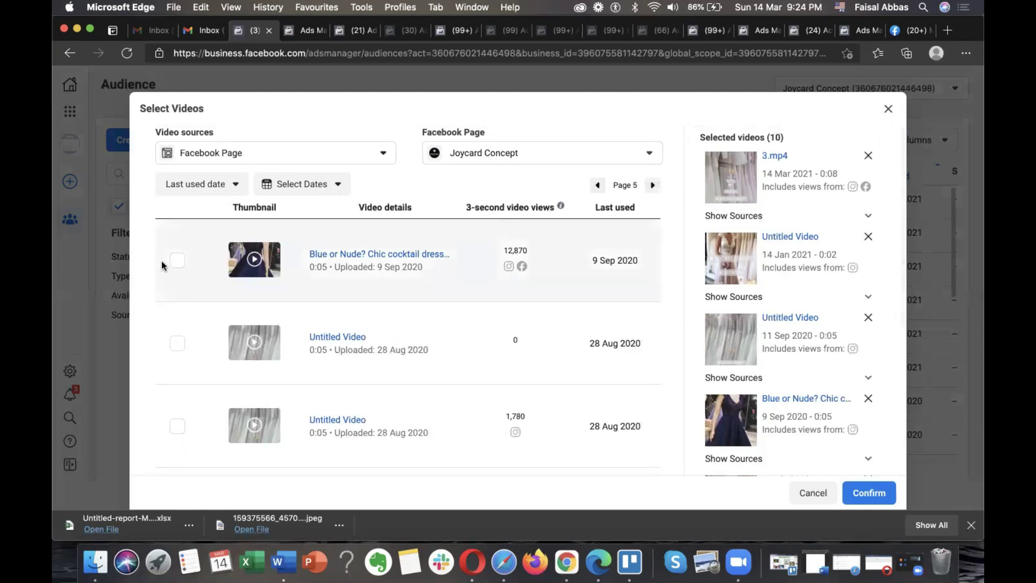
{"action": "left_click", "coordinate": [176, 263]}
{"action": "left_click", "coordinate": [179, 430]}
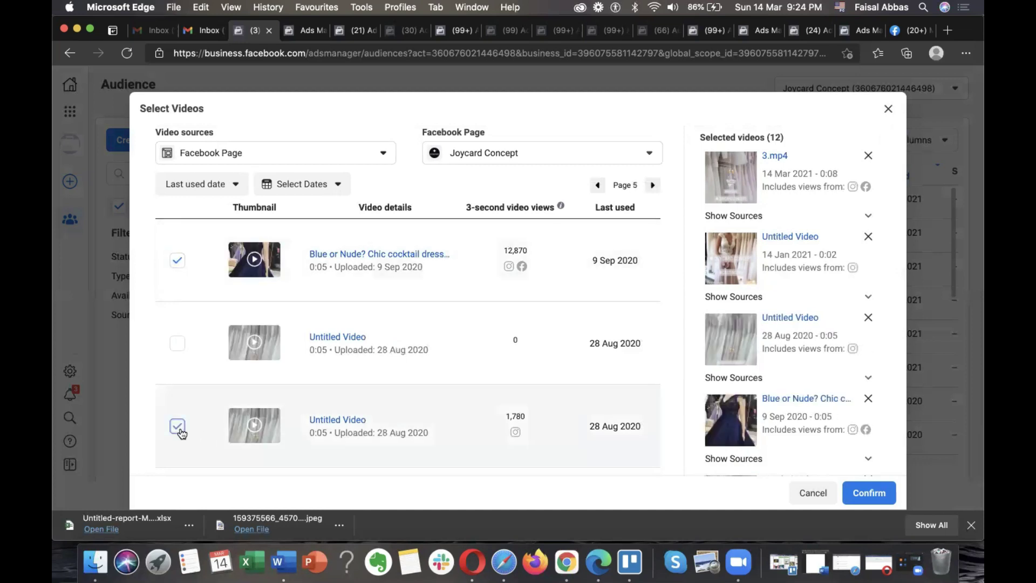
{"action": "scroll", "coordinate": [204, 403], "scroll_direction": "down", "scroll_amount": 5}
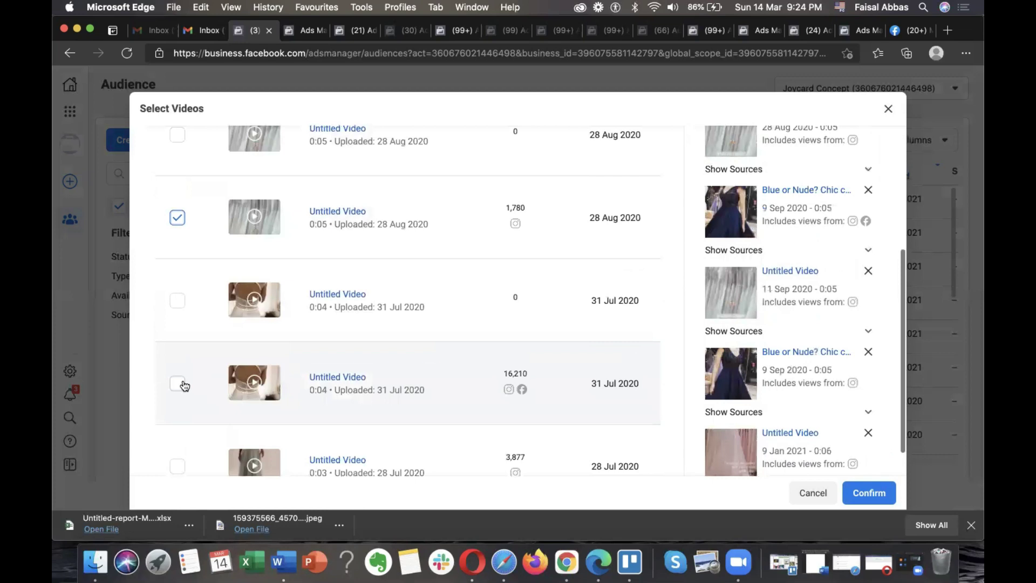
{"action": "left_click", "coordinate": [183, 384]}
{"action": "scroll", "coordinate": [183, 385], "scroll_direction": "down", "scroll_amount": 1}
{"action": "left_click", "coordinate": [178, 430]}
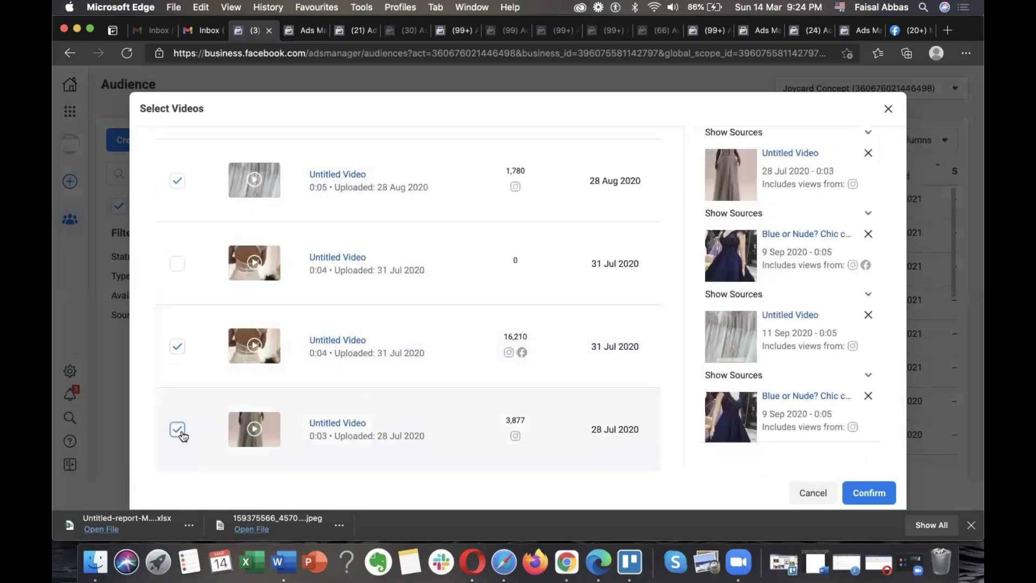
On page 6, select the 13 Jul 2020 video and the Greek-titled video last used 8 Jul 2020.
{"action": "scroll", "coordinate": [637, 216], "scroll_direction": "up", "scroll_amount": 10}
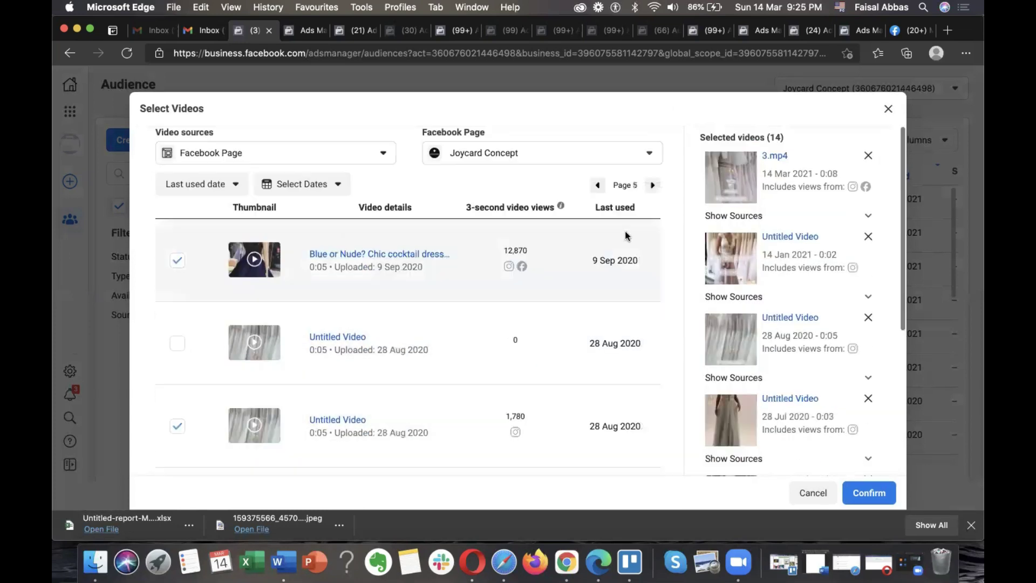
{"action": "left_click", "coordinate": [653, 185]}
{"action": "left_click", "coordinate": [177, 343]}
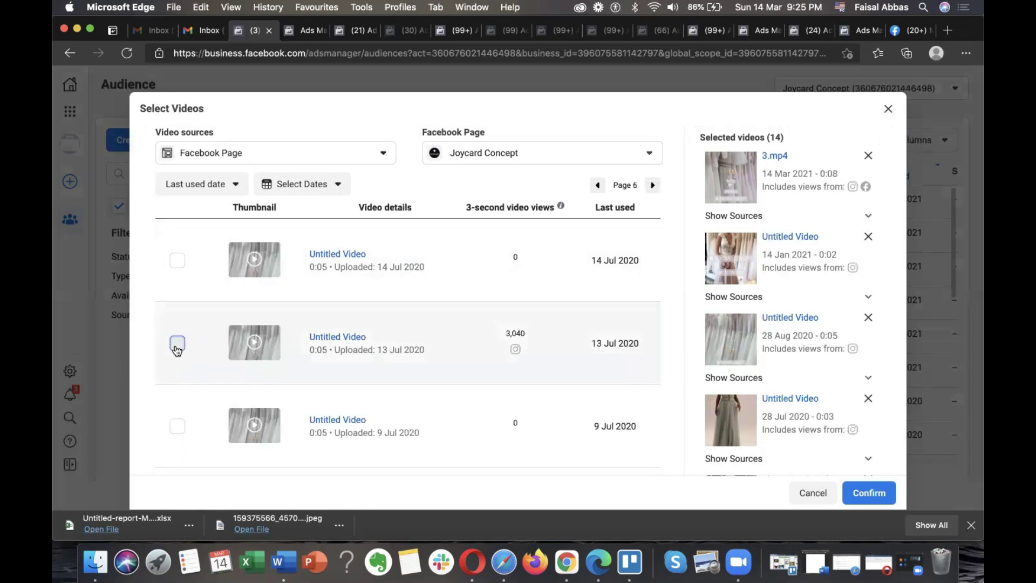
{"action": "scroll", "coordinate": [417, 381], "scroll_direction": "down", "scroll_amount": 5}
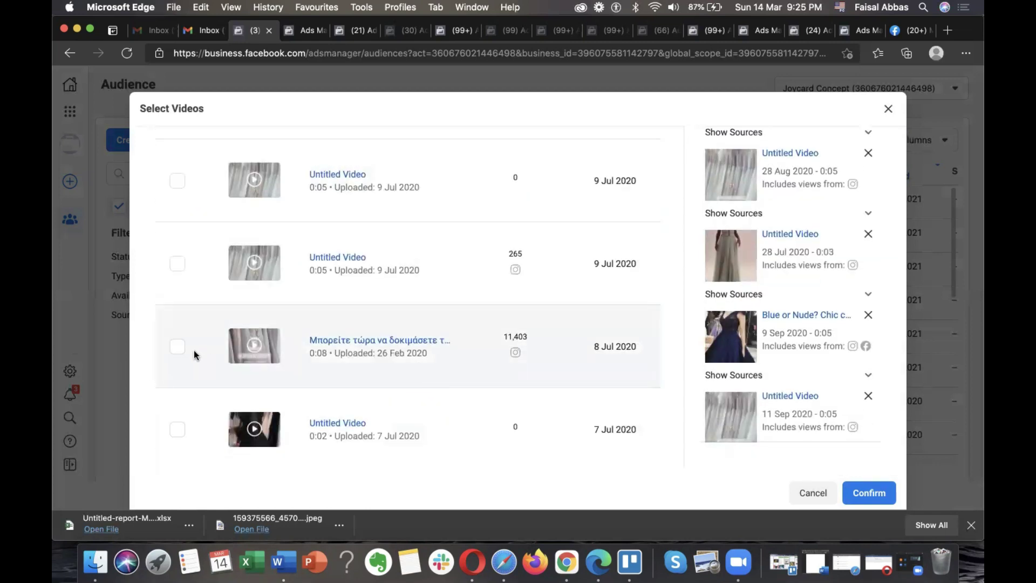
{"action": "left_click", "coordinate": [179, 347]}
On page 7, select the videos with views from 7 Jul, 28 Jun and 26 Jun 2020, and confirm the video selection.
{"action": "scroll", "coordinate": [493, 358], "scroll_direction": "up", "scroll_amount": 5}
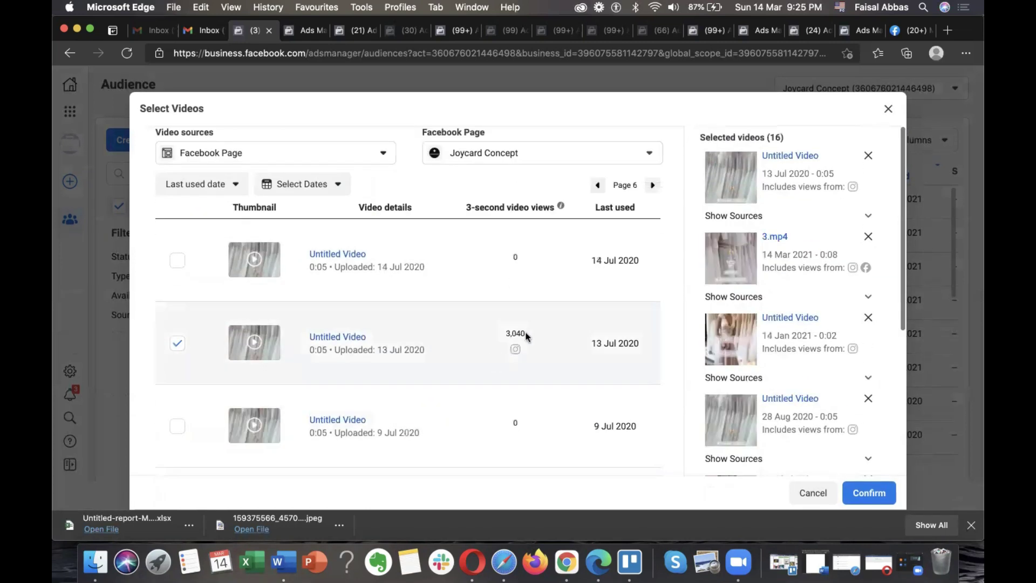
{"action": "left_click", "coordinate": [653, 186]}
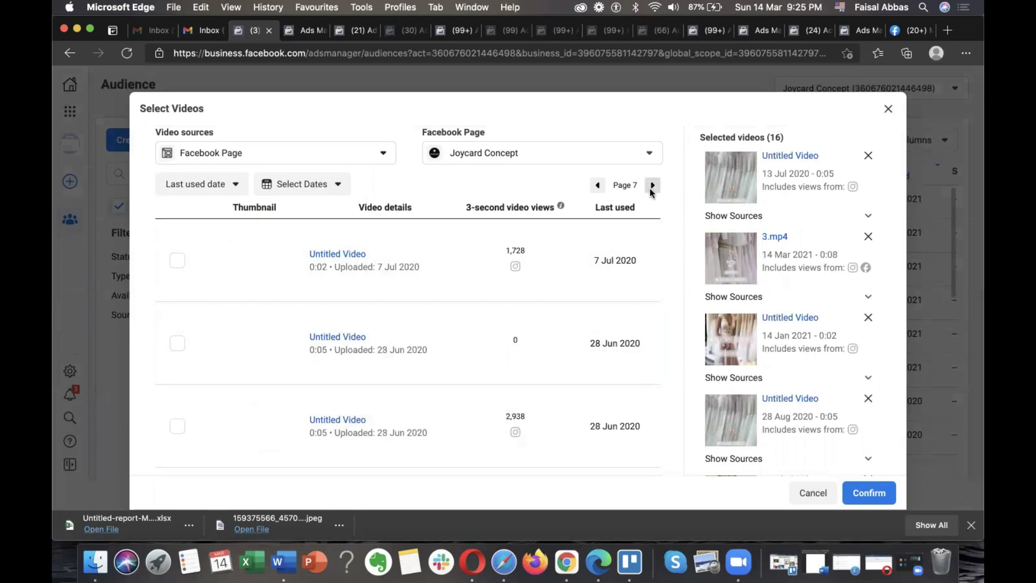
{"action": "left_click", "coordinate": [177, 261]}
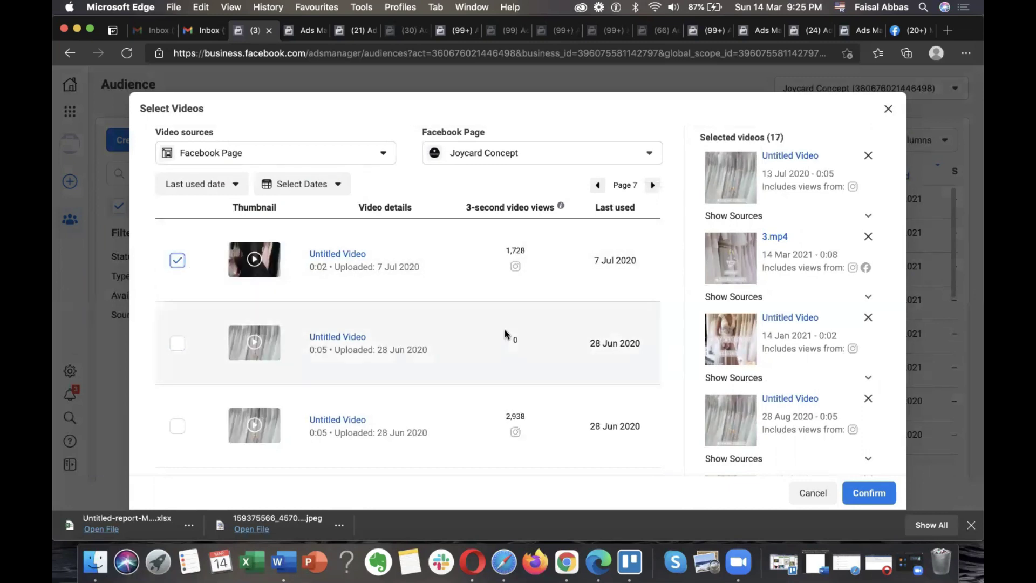
{"action": "scroll", "coordinate": [504, 332], "scroll_direction": "down", "scroll_amount": 2}
{"action": "left_click", "coordinate": [174, 309]}
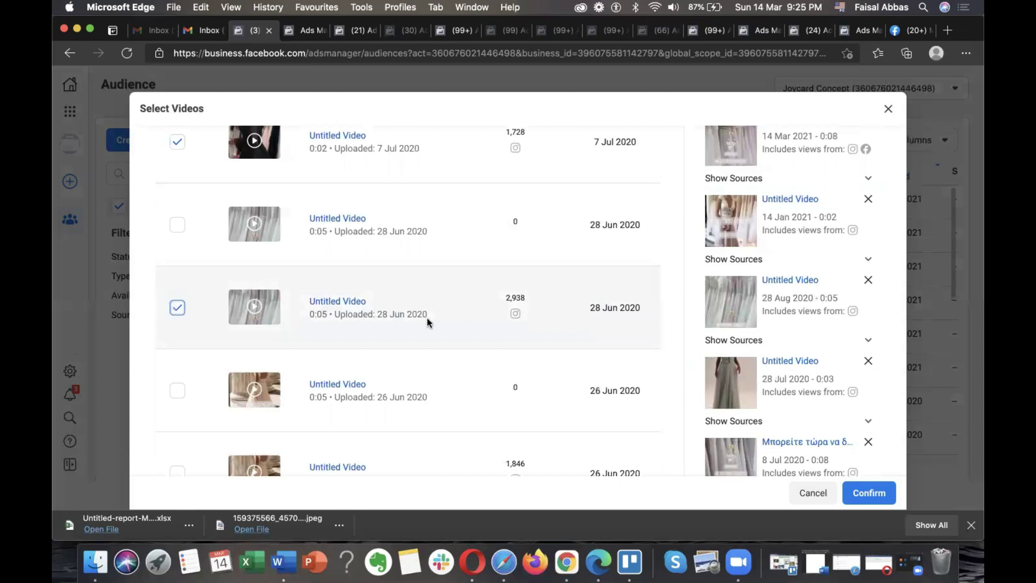
{"action": "scroll", "coordinate": [426, 318], "scroll_direction": "down", "scroll_amount": 2}
{"action": "left_click", "coordinate": [177, 346]}
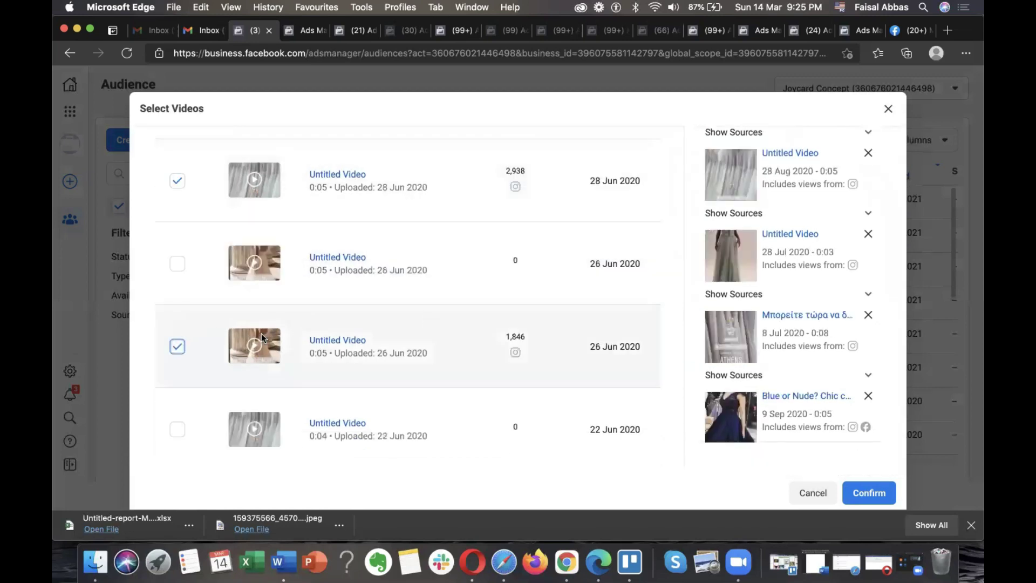
{"action": "left_click", "coordinate": [870, 495]}
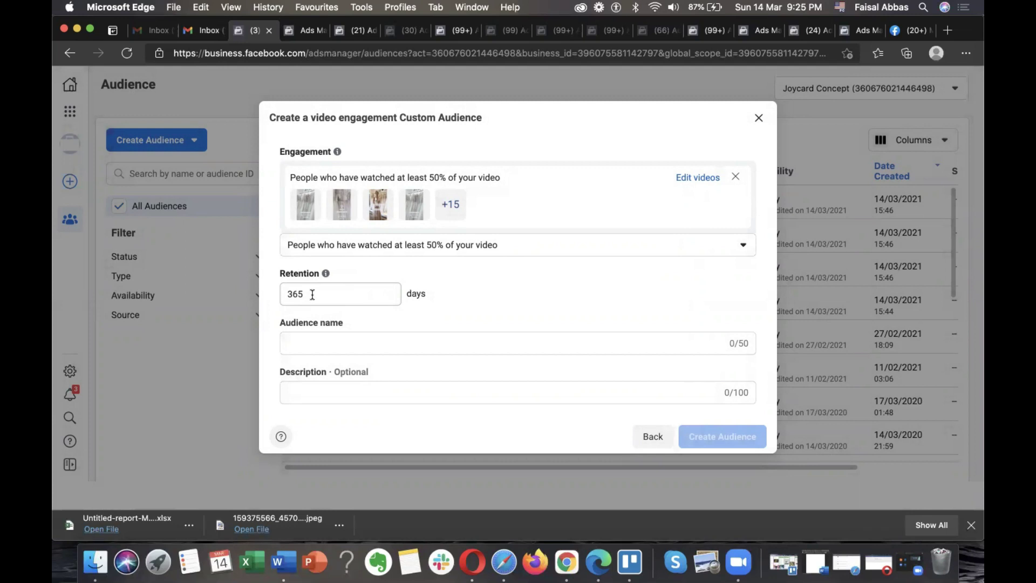
Name the audience "50% Video Views", create it with the 365-day retention, and finish the dialog.
{"action": "left_click", "coordinate": [362, 346]}
{"action": "type", "text": "5"}
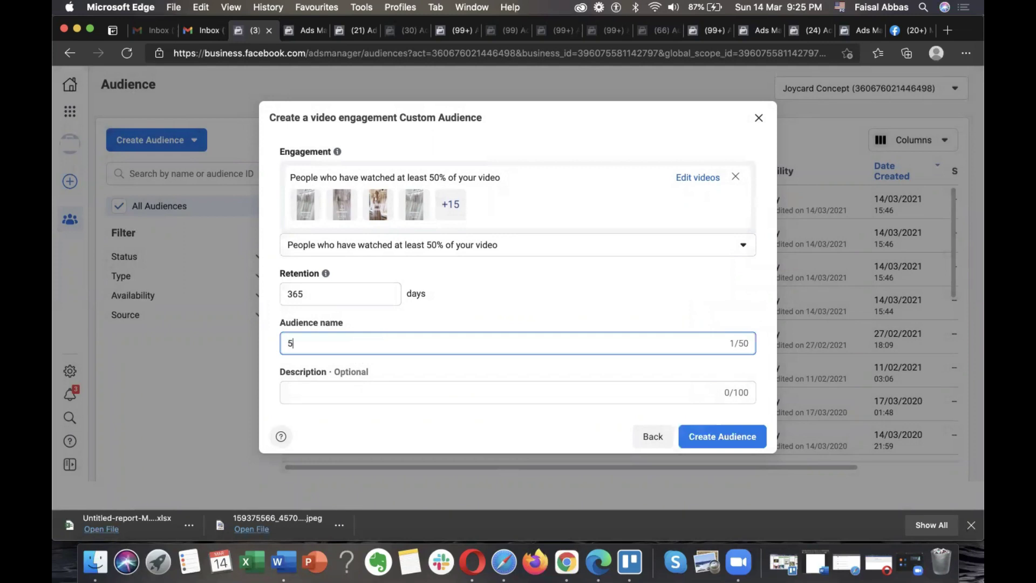
{"action": "type", "text": "0% Video Views"}
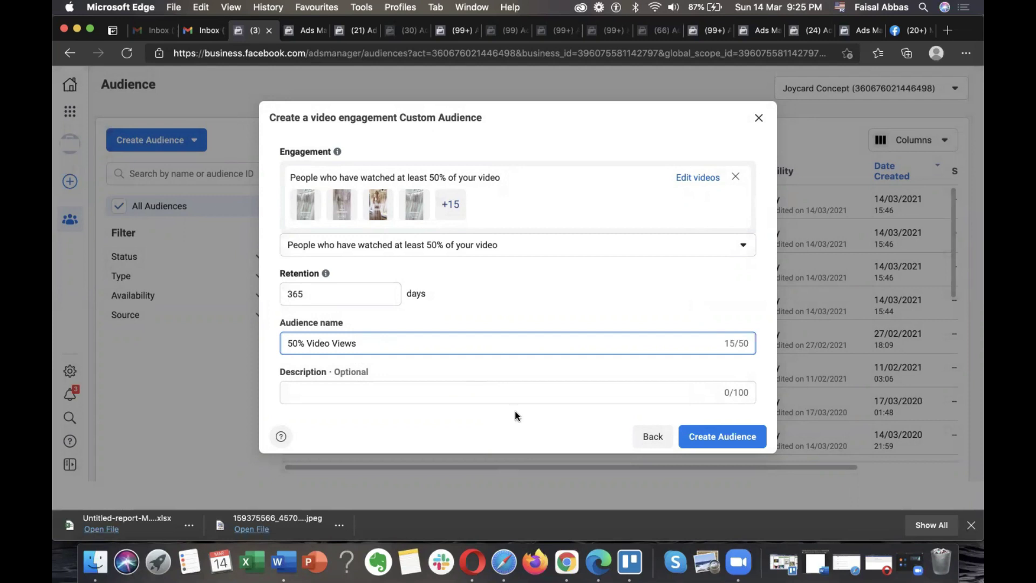
{"action": "left_click", "coordinate": [718, 440]}
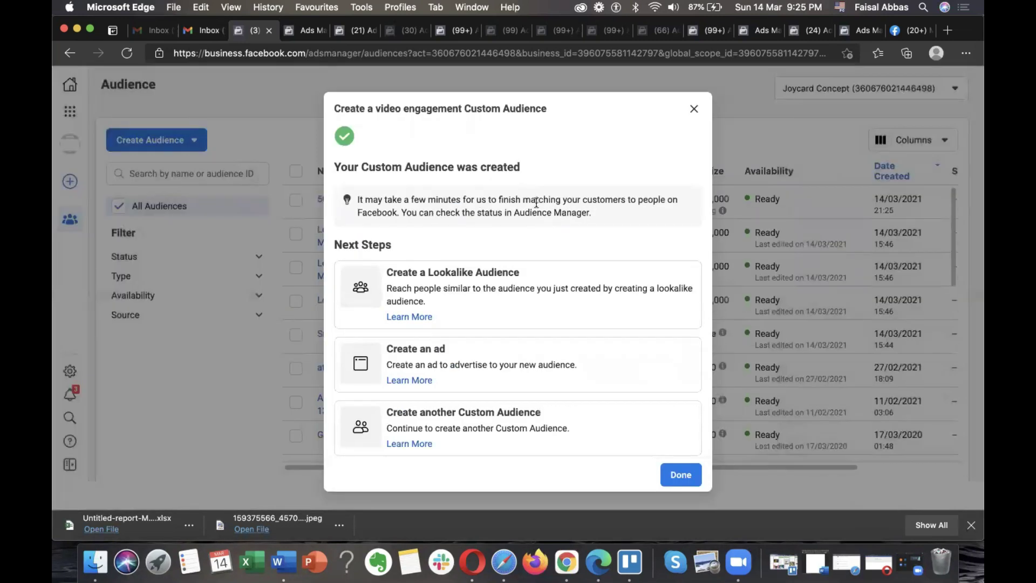
{"action": "left_click", "coordinate": [682, 475]}
Start a Custom Audience from the Instagram account source and set its source account to joycardconcept.
{"action": "left_click", "coordinate": [161, 147]}
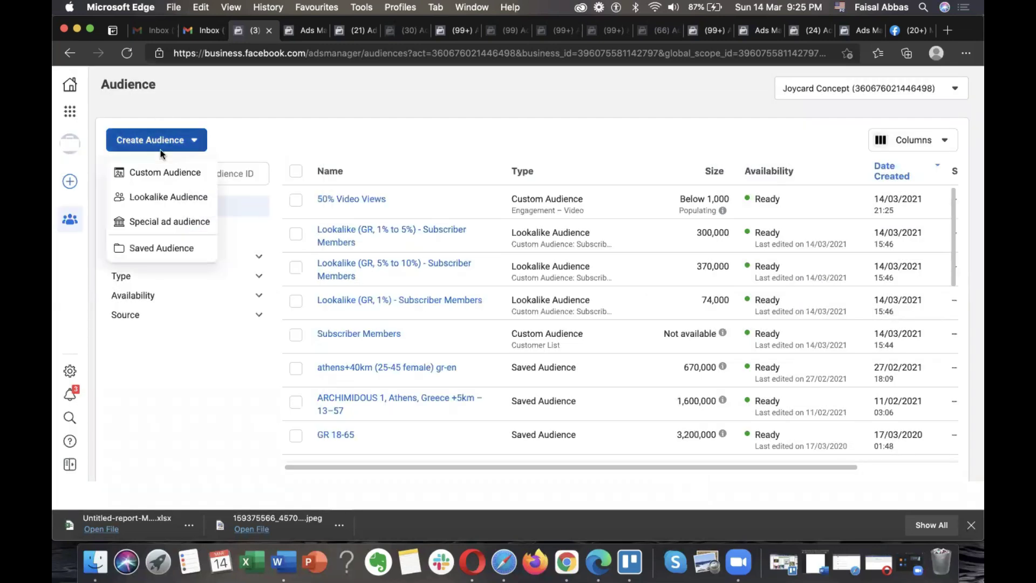
{"action": "left_click", "coordinate": [177, 173]}
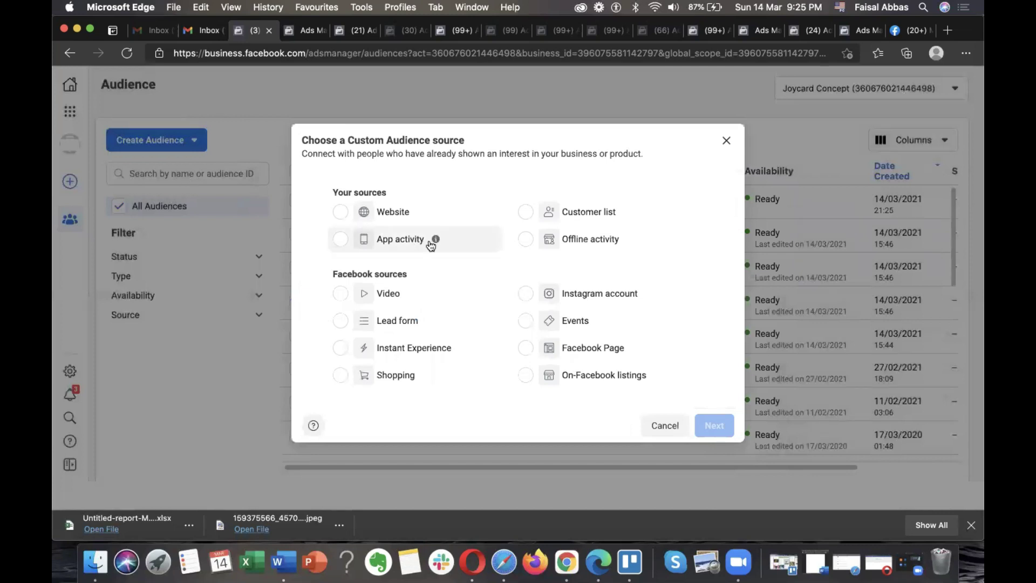
{"action": "left_click", "coordinate": [593, 296]}
{"action": "left_click", "coordinate": [715, 416]}
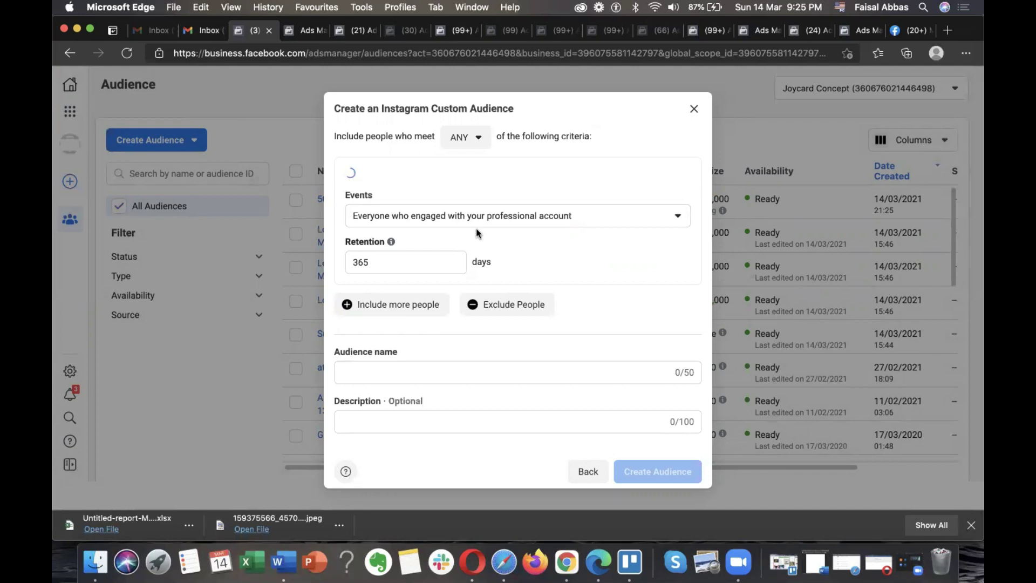
{"action": "left_click", "coordinate": [490, 225]}
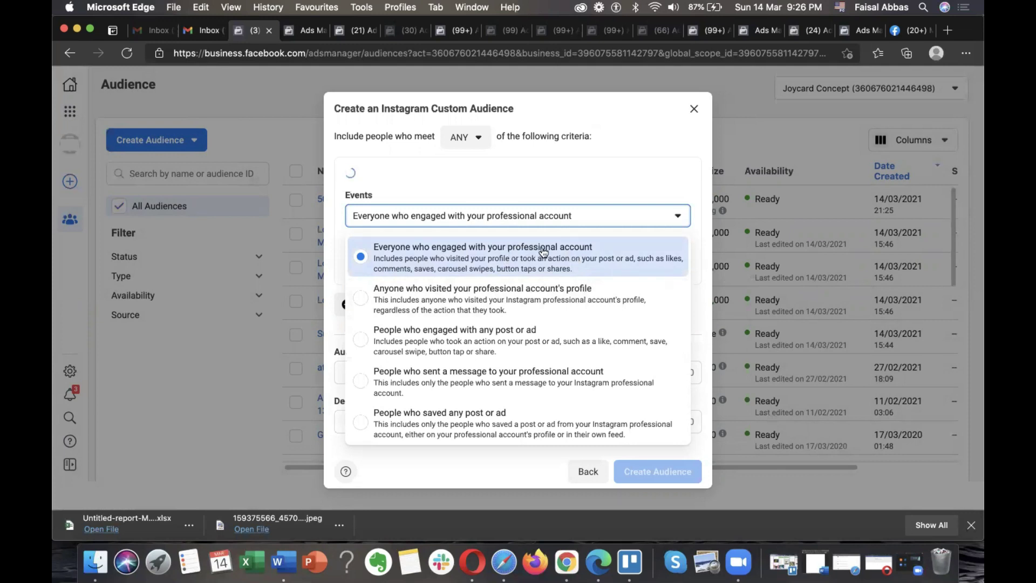
{"action": "left_click", "coordinate": [556, 193]}
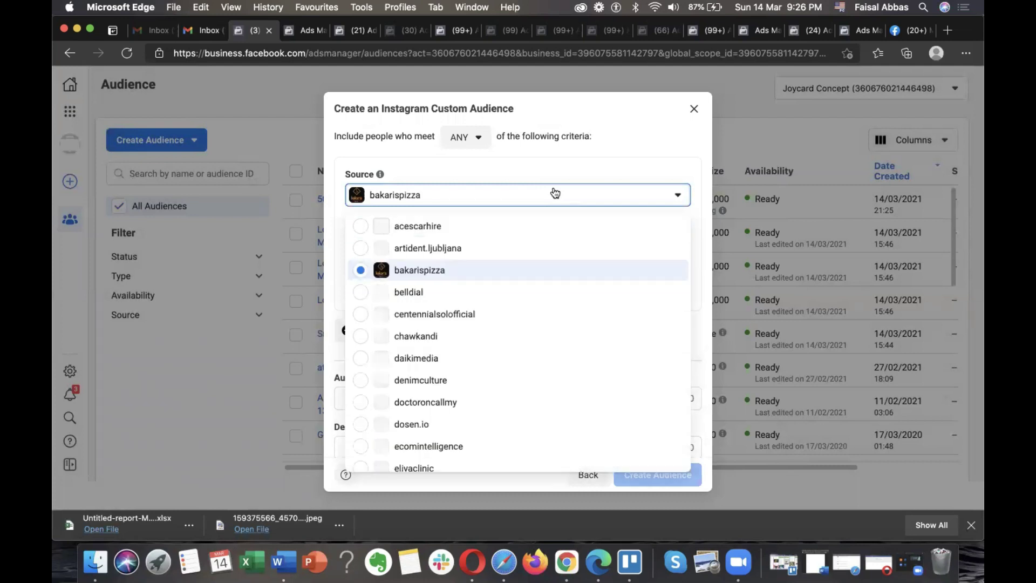
{"action": "type", "text": "joy"}
{"action": "left_click", "coordinate": [488, 247]}
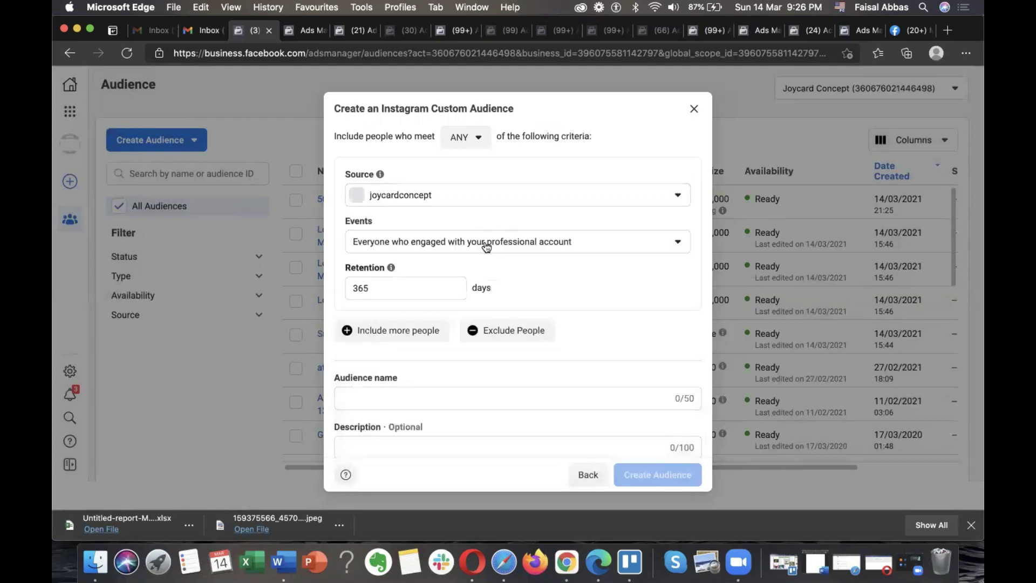
Keep everyone who engaged with the professional account as the event, name the audience "IG Engagers for 365 Days", and create it.
{"action": "left_click", "coordinate": [507, 244]}
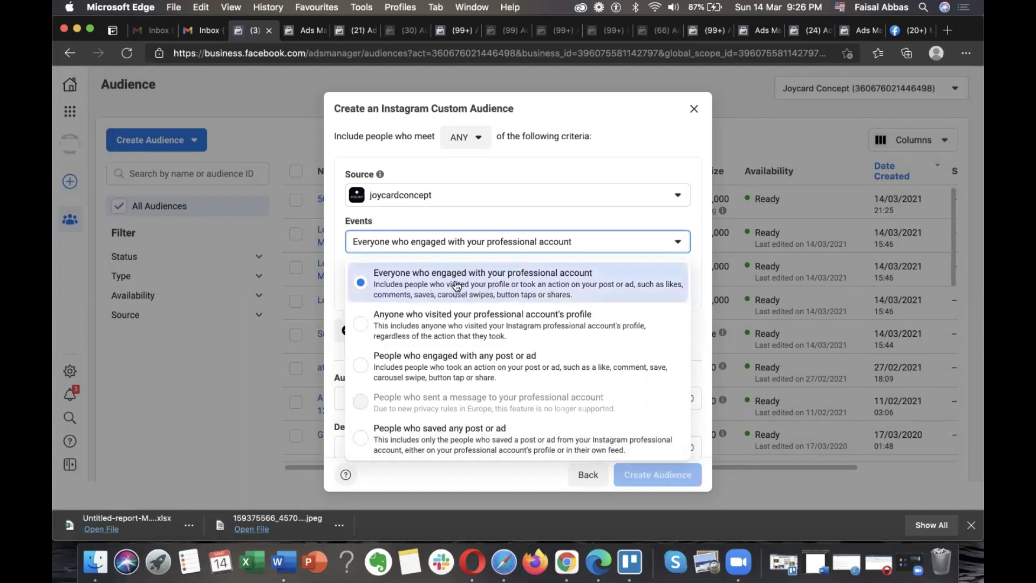
{"action": "left_click", "coordinate": [423, 289]}
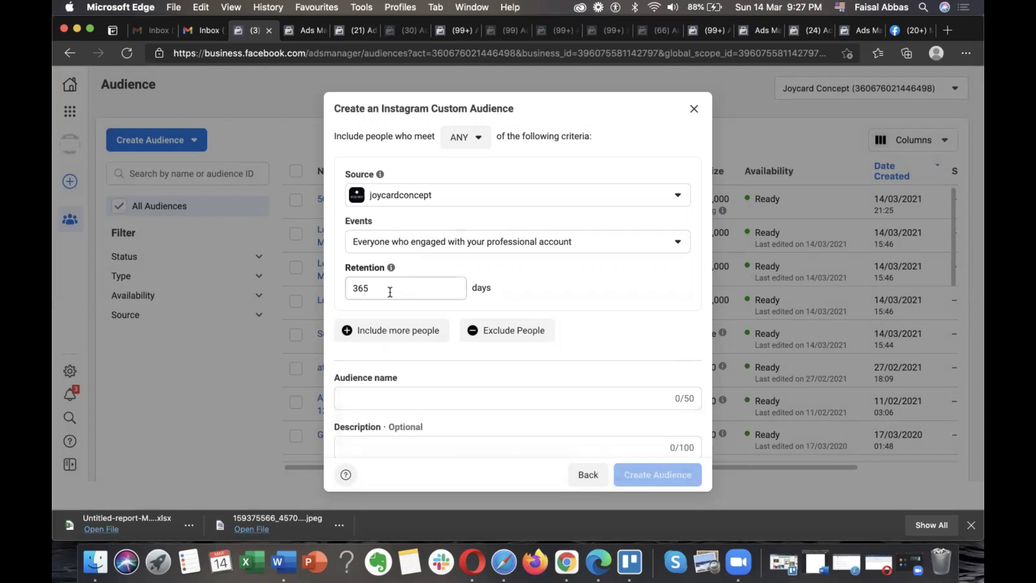
{"action": "left_click", "coordinate": [466, 395]}
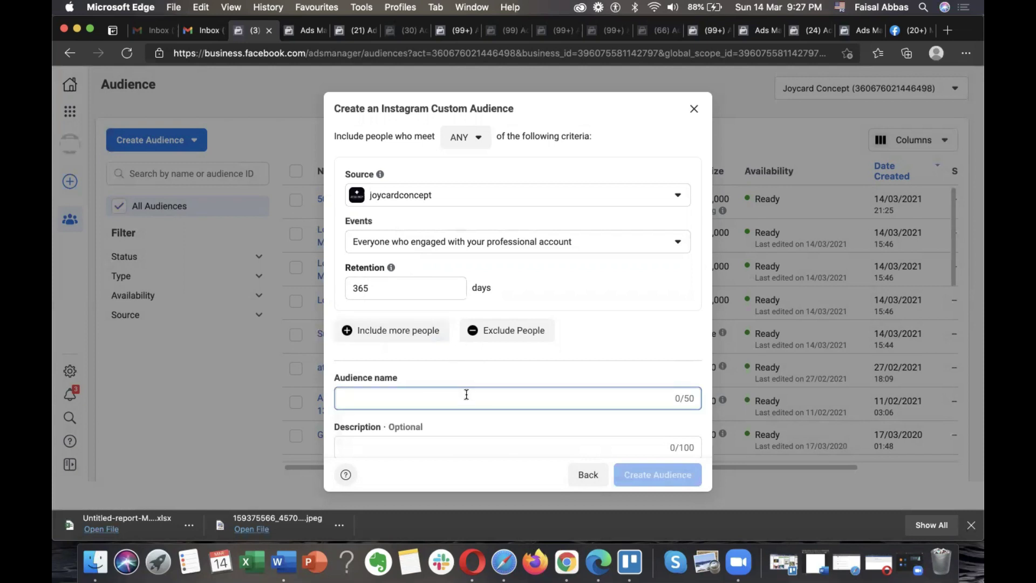
{"action": "type", "text": "IG "}
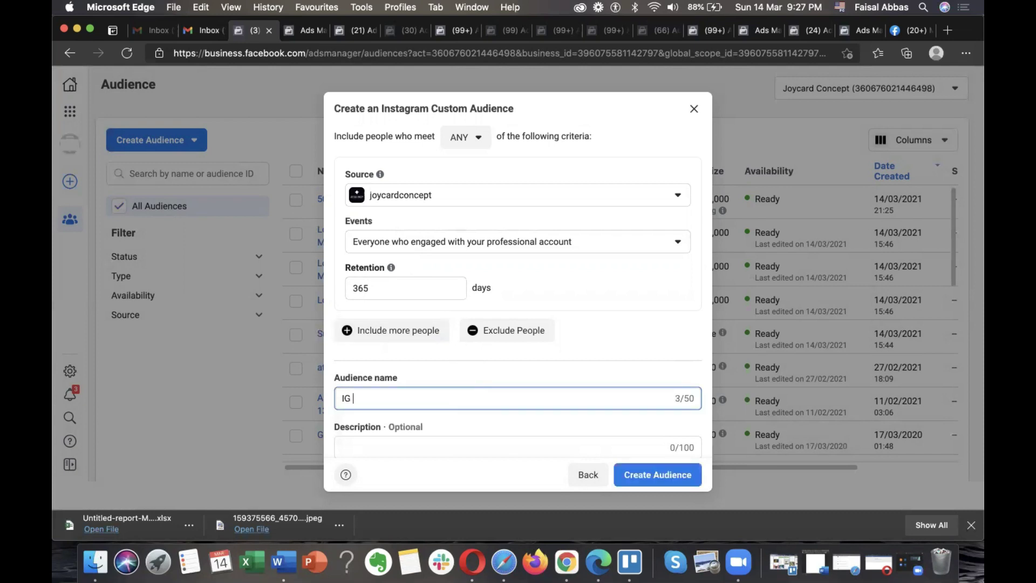
{"action": "type", "text": "Engagers for 365 Days"}
{"action": "left_click", "coordinate": [658, 475]}
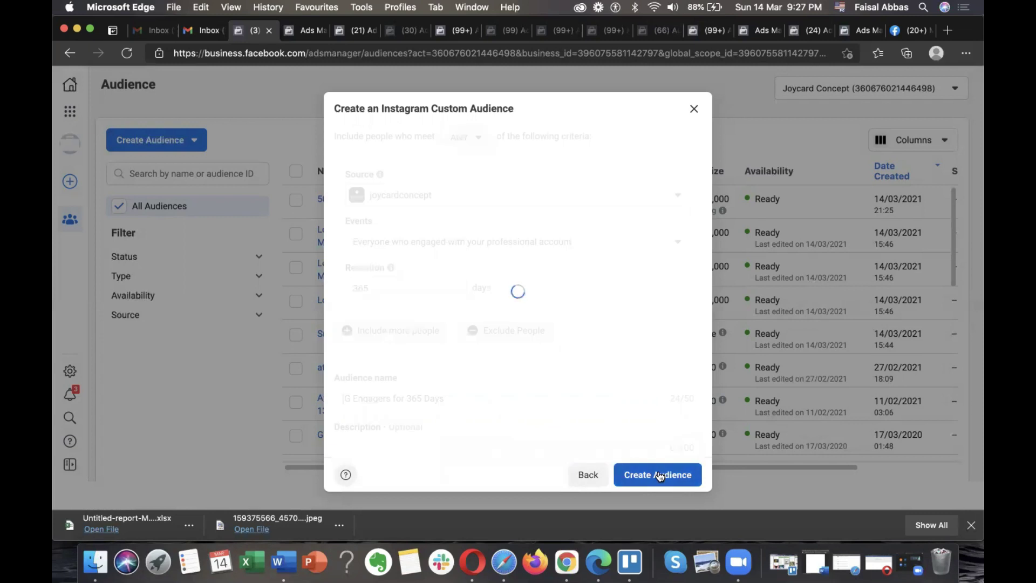
{"action": "left_click", "coordinate": [659, 474]}
Start another Custom Audience from the Lead form source and set its page to Joycard Concept.
{"action": "left_click", "coordinate": [169, 142]}
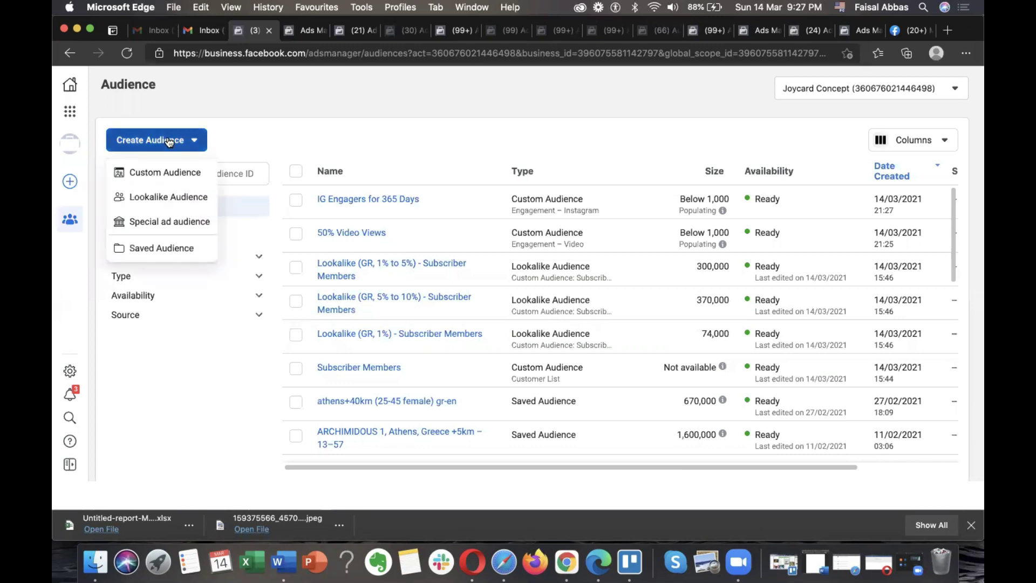
{"action": "left_click", "coordinate": [173, 172]}
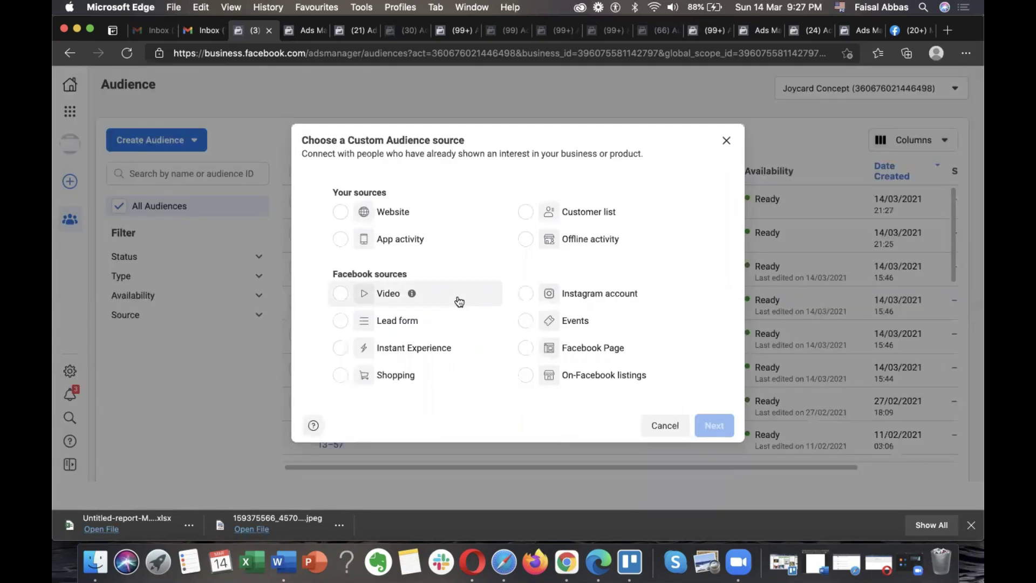
{"action": "left_click", "coordinate": [398, 324]}
{"action": "left_click", "coordinate": [717, 422]}
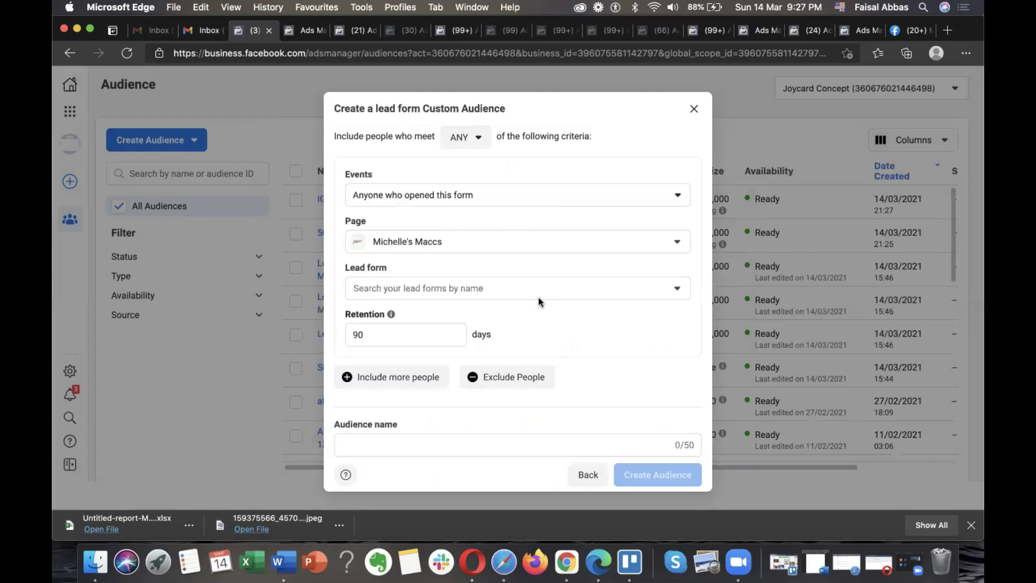
{"action": "left_click", "coordinate": [506, 247]}
{"action": "type", "text": "ja"}
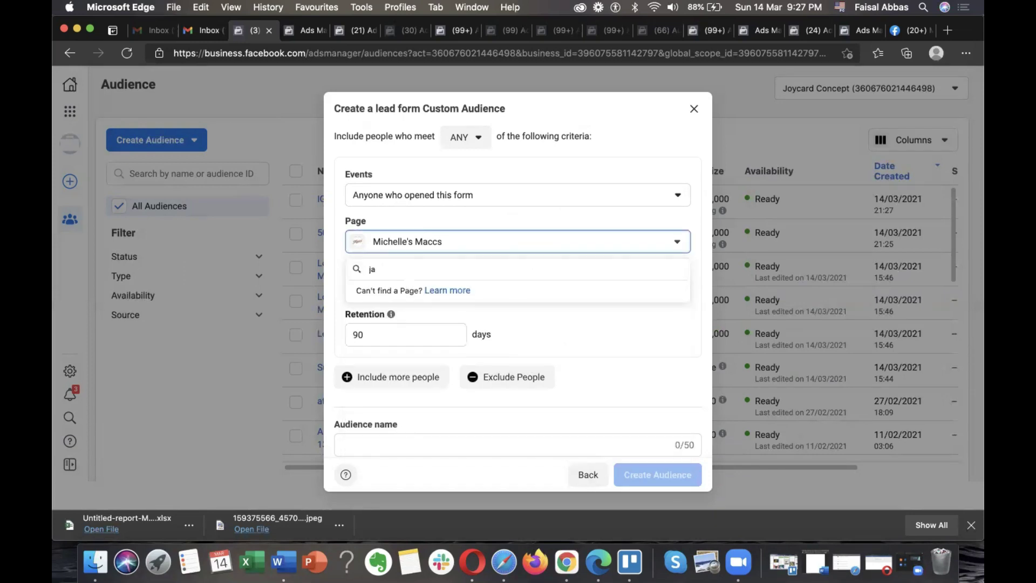
{"action": "left_click", "coordinate": [483, 337]}
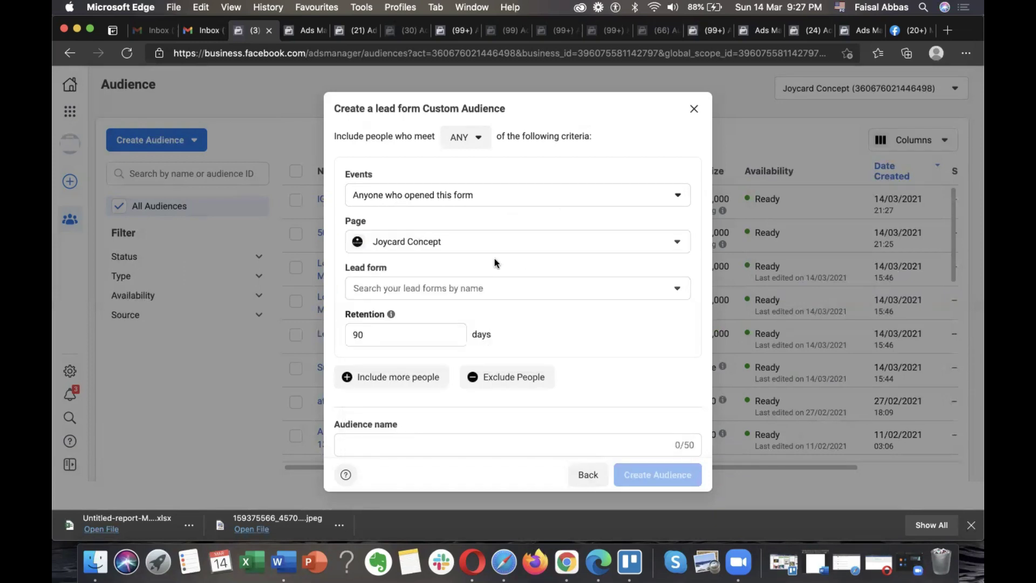
Set the event to "People who opened and submitted form" and review the page's available lead forms.
{"action": "left_click", "coordinate": [521, 198]}
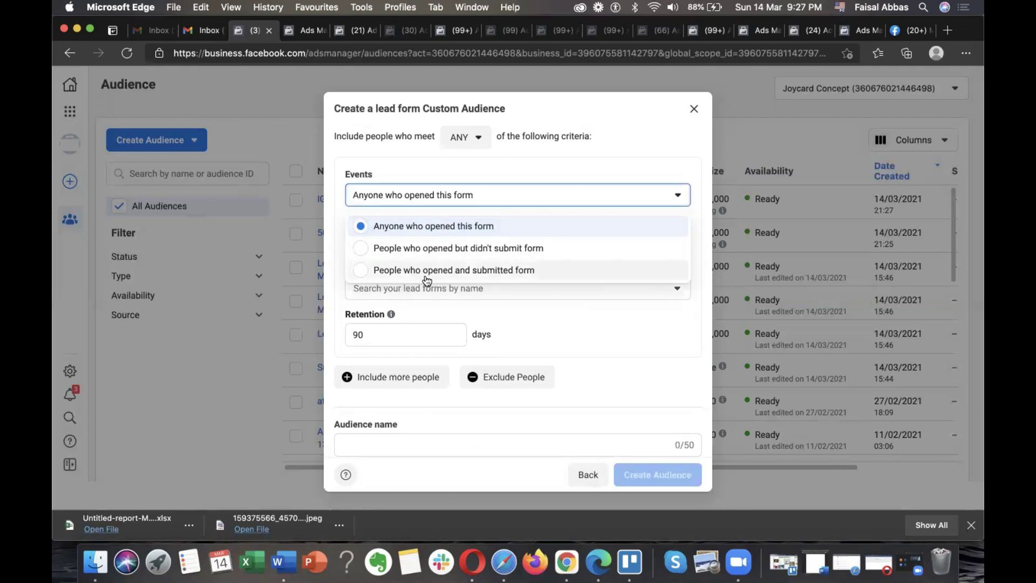
{"action": "left_click", "coordinate": [486, 272]}
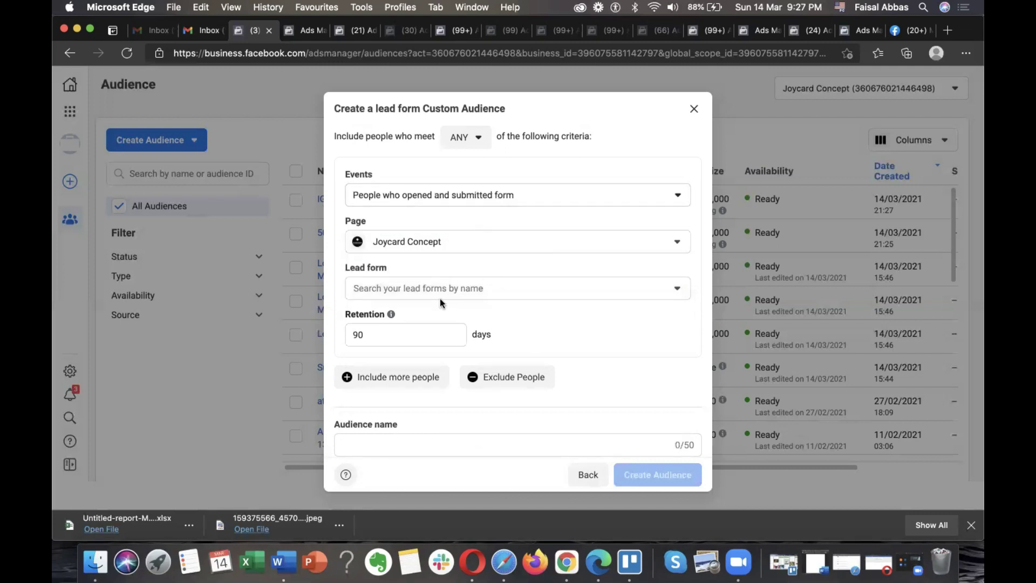
{"action": "left_click", "coordinate": [452, 286]}
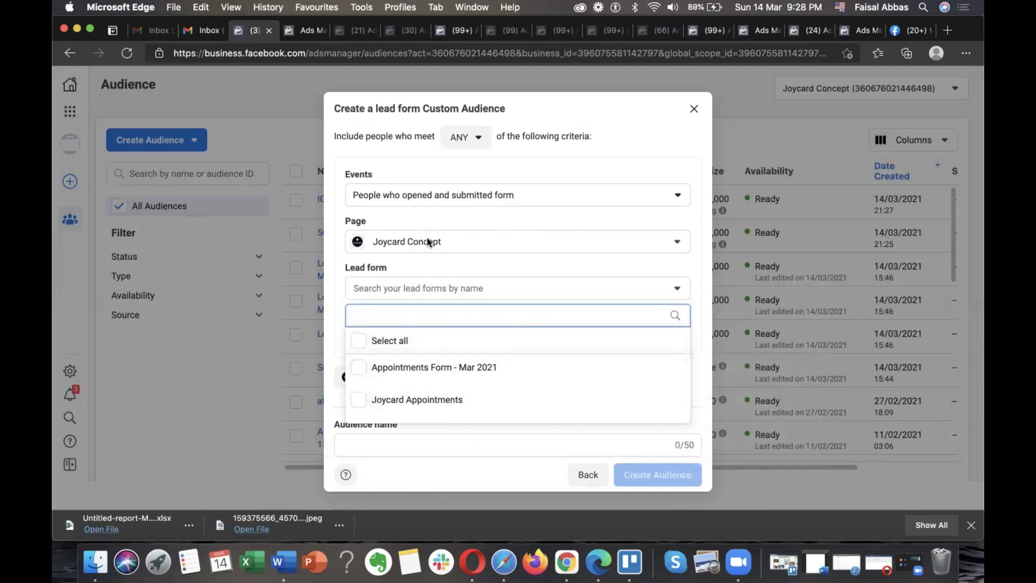
{"action": "mouse_move", "coordinate": [423, 374]}
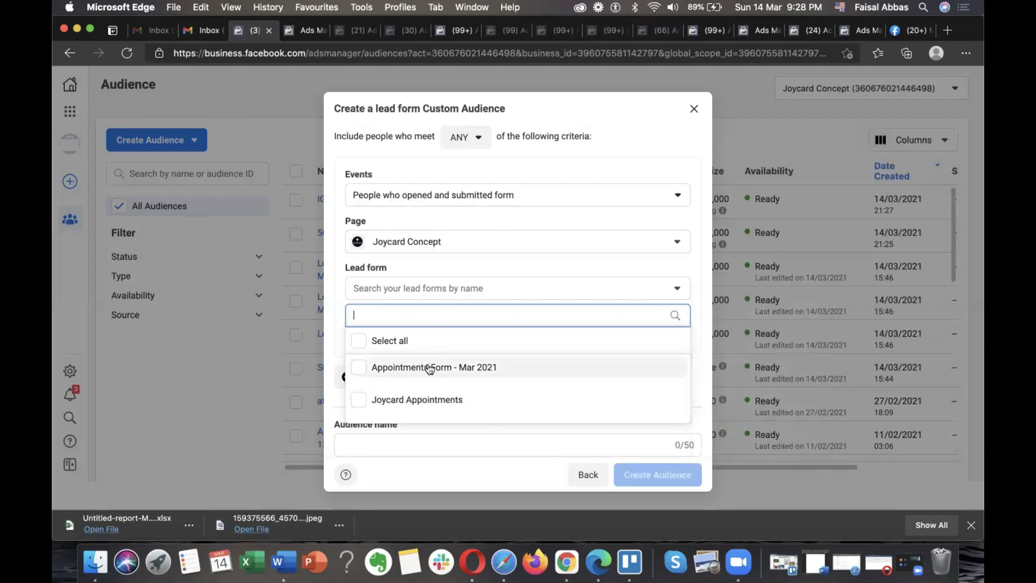
{"action": "left_click", "coordinate": [419, 269]}
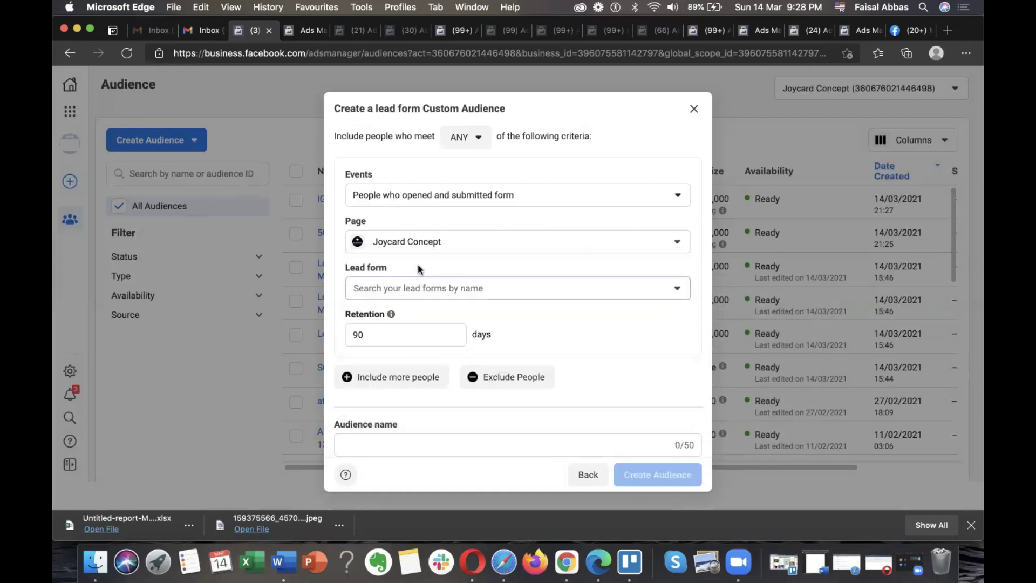
Try a 180-day retention for the lead form audience, restore it to 90 days, and return to the source selection.
{"action": "left_click", "coordinate": [412, 336]}
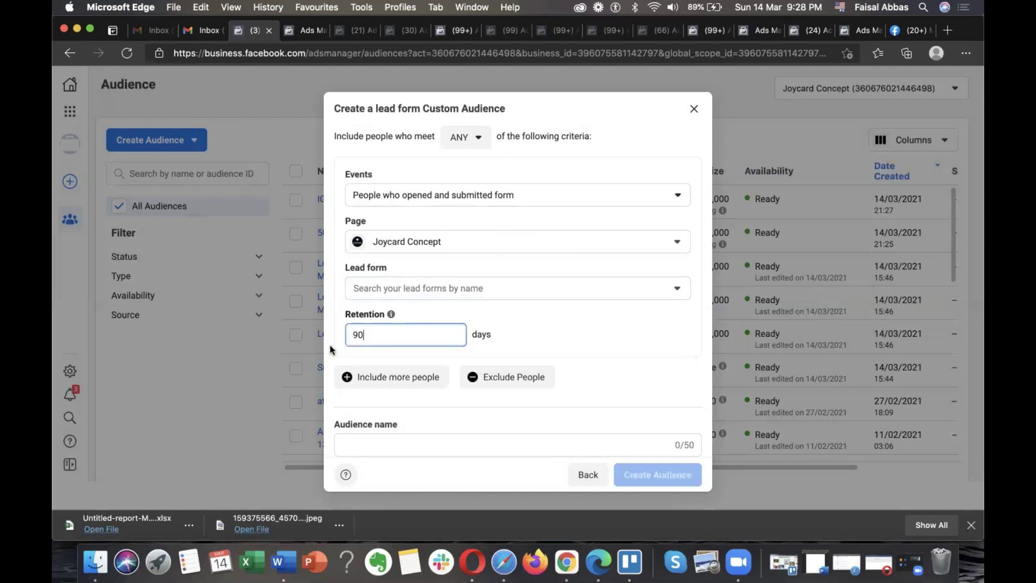
{"action": "type", "text": "180"}
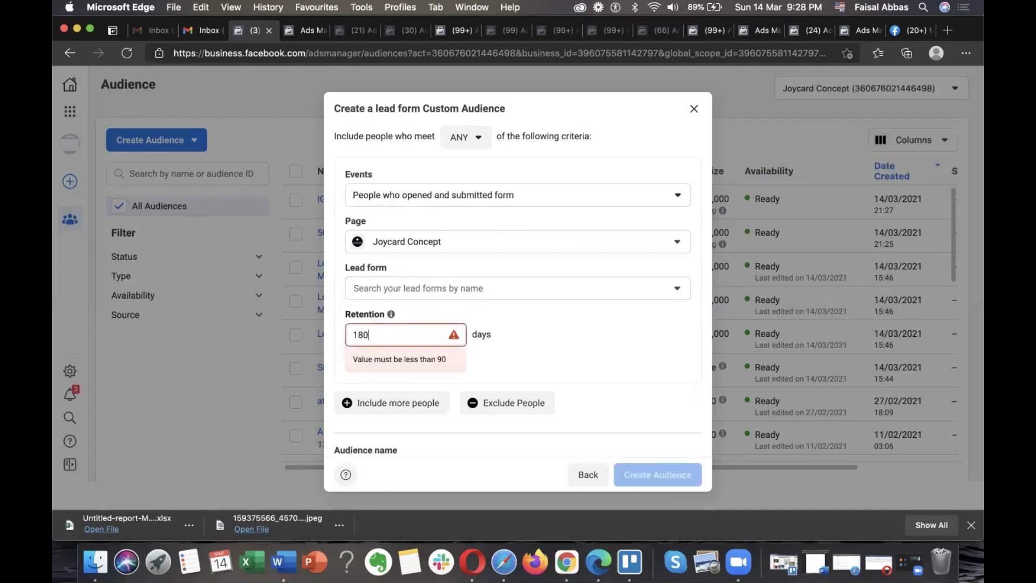
{"action": "key", "text": "BackSpace"}
{"action": "key", "text": "BackSpace"}
{"action": "key", "text": "BackSpace"}
{"action": "type", "text": "90"}
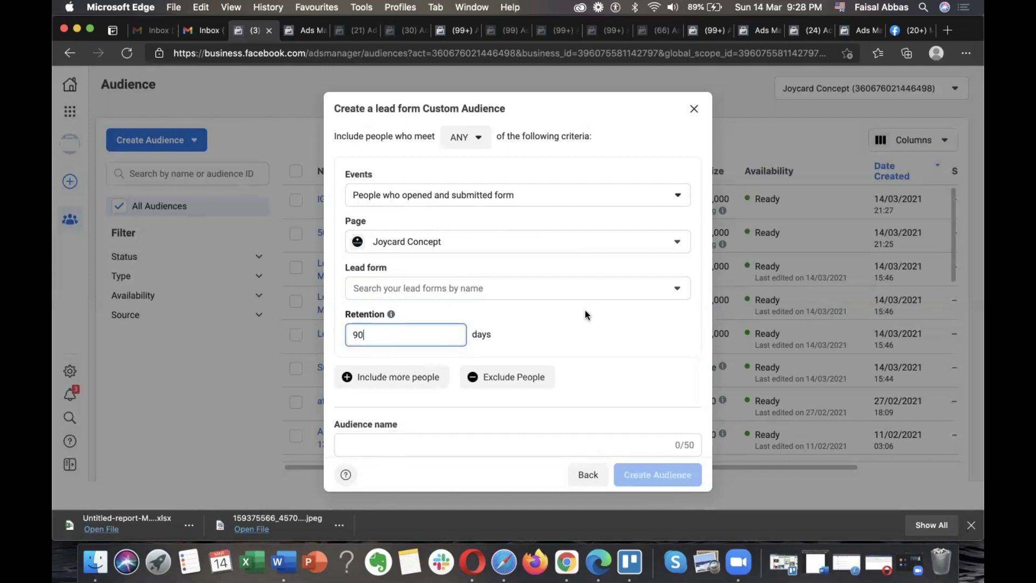
{"action": "scroll", "coordinate": [586, 310], "scroll_direction": "down", "scroll_amount": 2}
{"action": "left_click", "coordinate": [596, 478]}
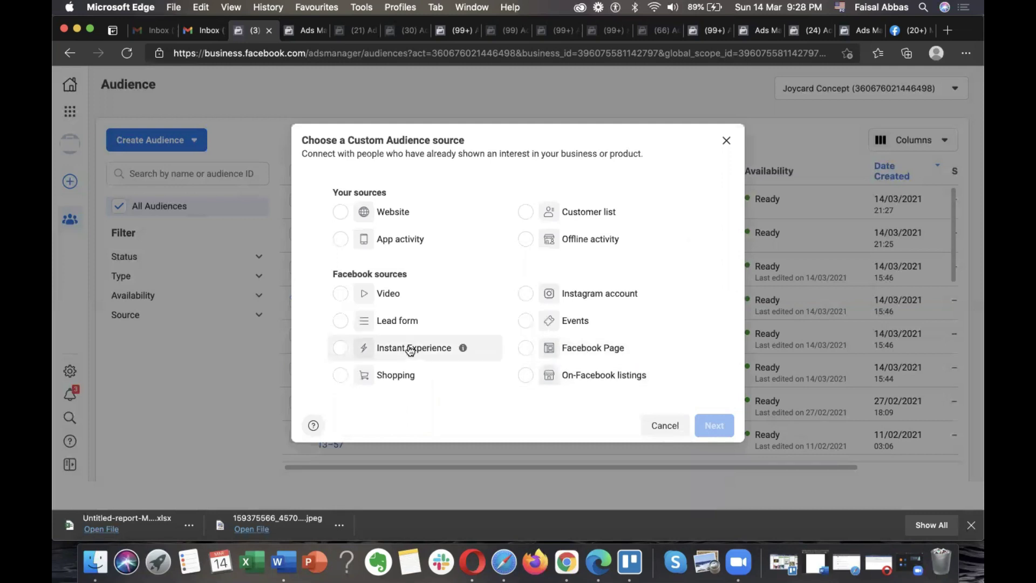
Start a Custom Audience from the Events source and set its page to Joycard Concept.
{"action": "left_click", "coordinate": [576, 323]}
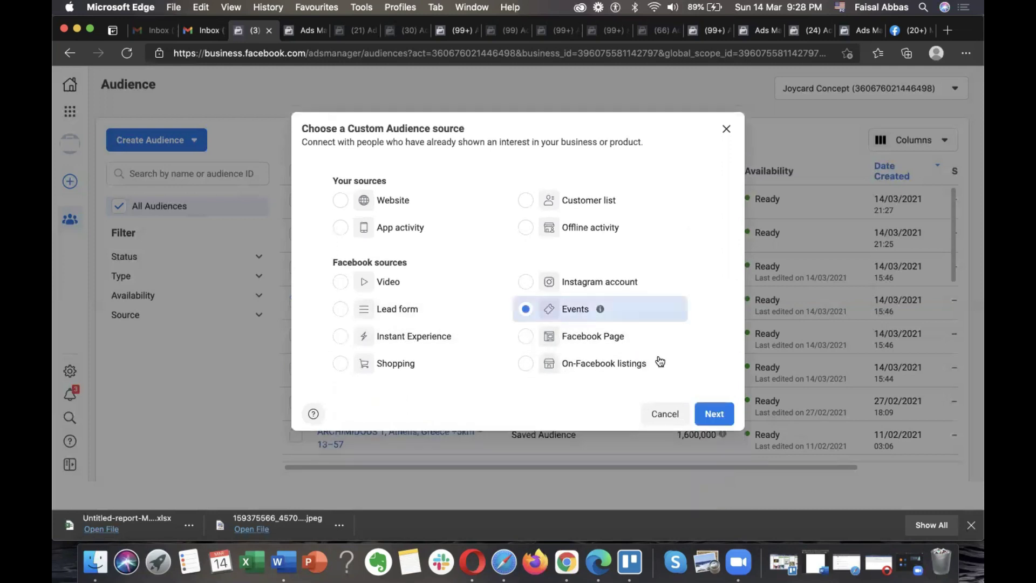
{"action": "left_click", "coordinate": [708, 411]}
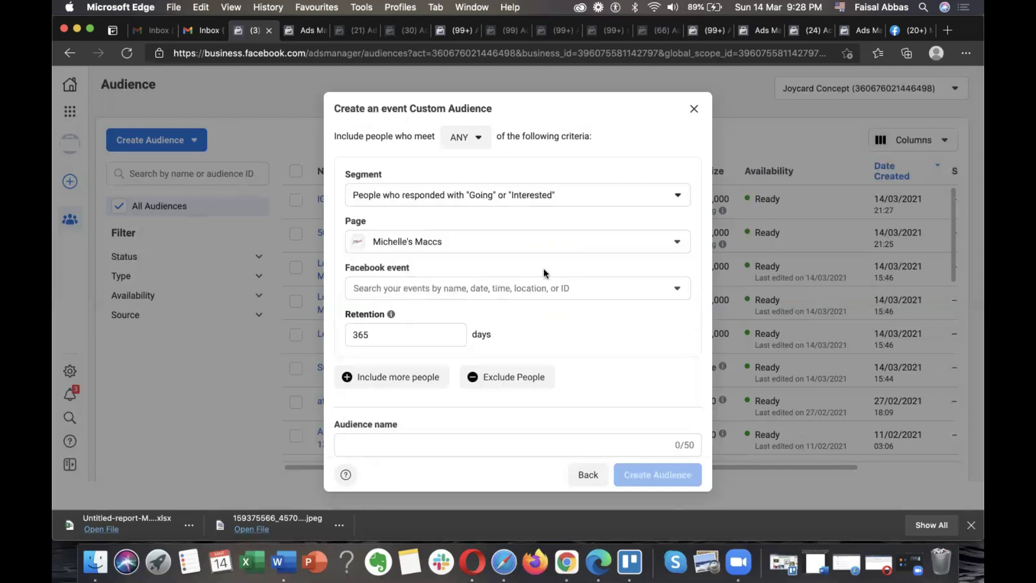
{"action": "left_click", "coordinate": [521, 237]}
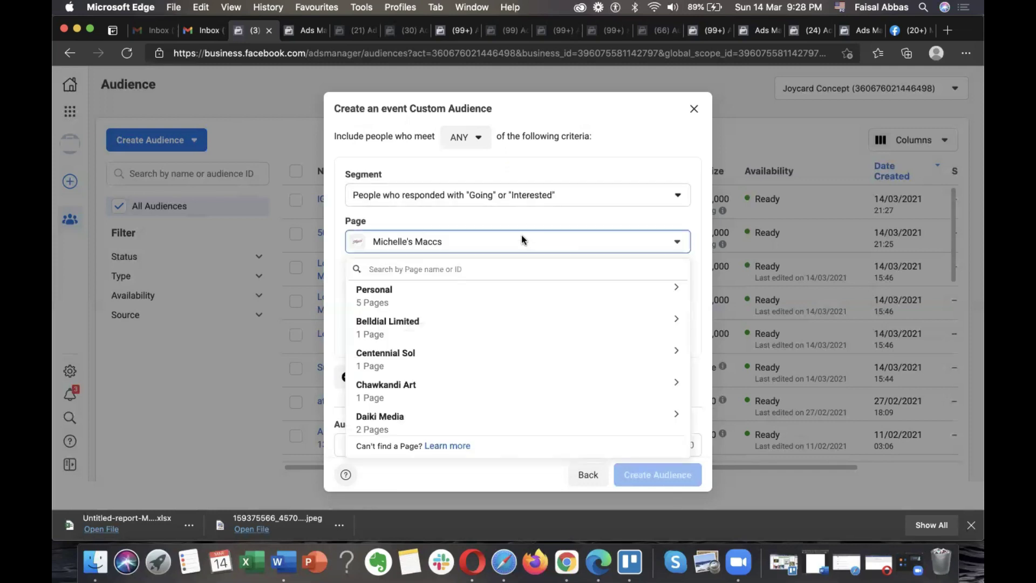
{"action": "type", "text": "jo"}
{"action": "left_click", "coordinate": [502, 328]}
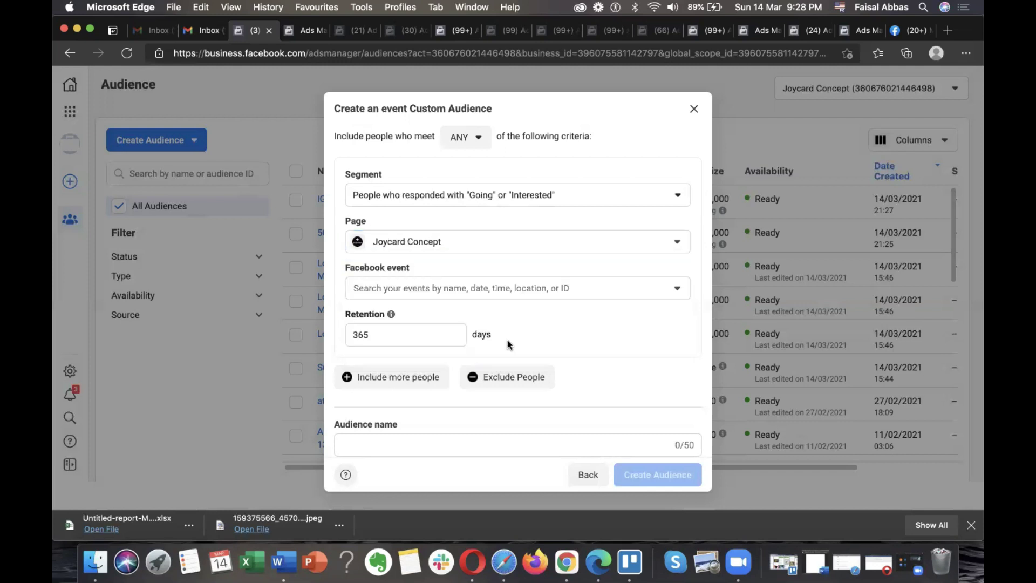
Set the segment to "People who abandoned the ticket purchase flow", check the page's events, and return to the source selection.
{"action": "left_click", "coordinate": [505, 199]}
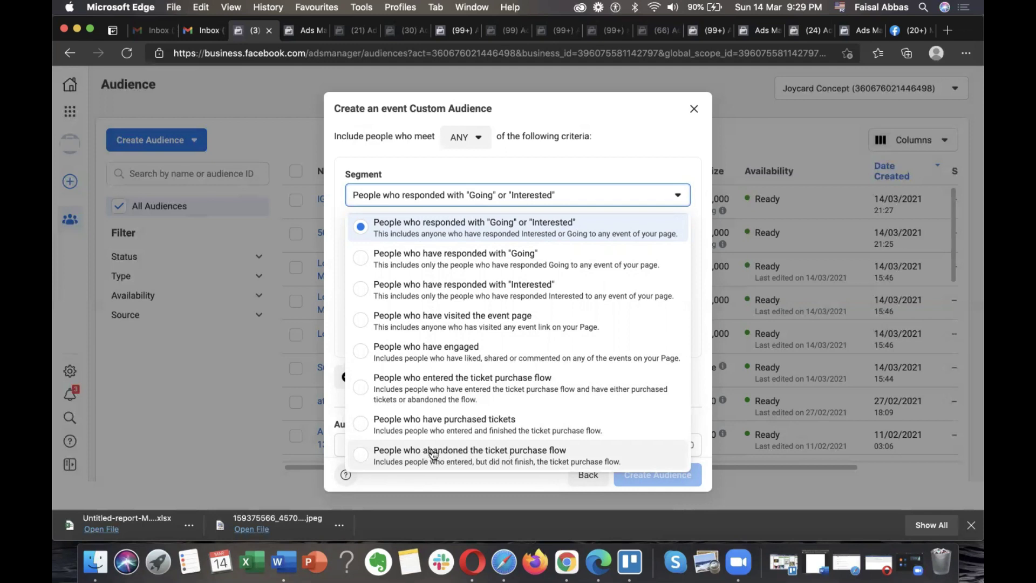
{"action": "left_click", "coordinate": [472, 454]}
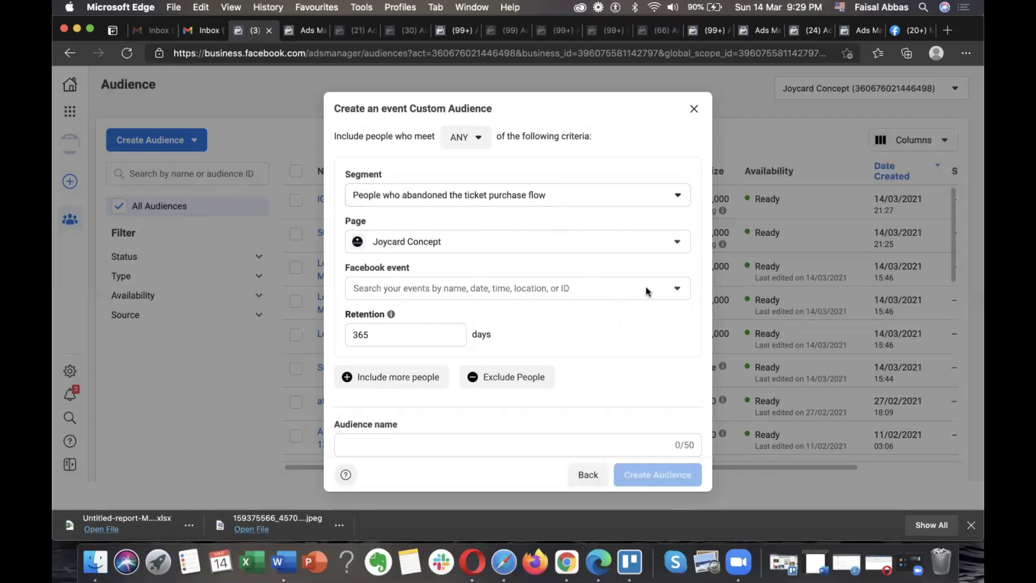
{"action": "left_click", "coordinate": [663, 290]}
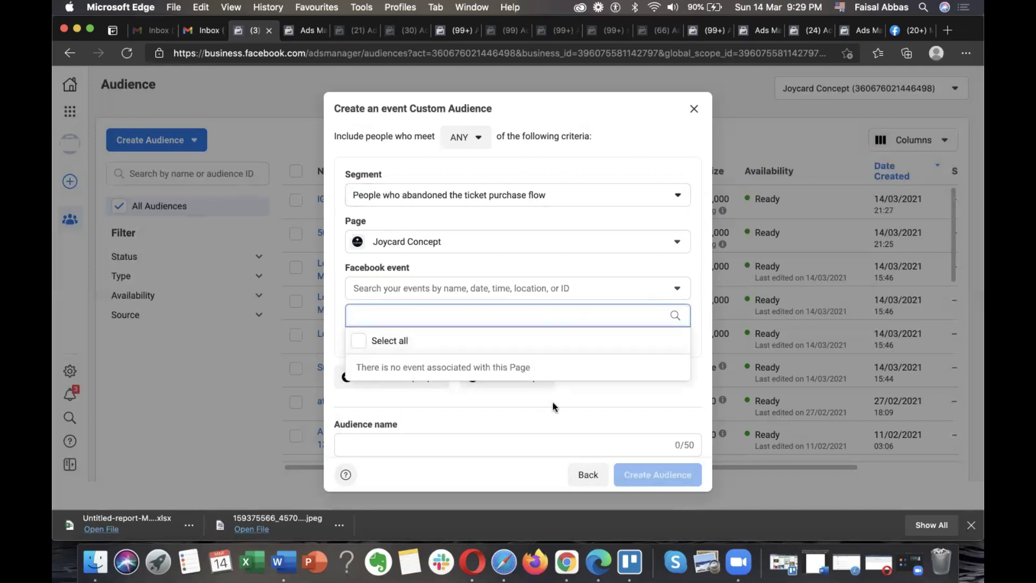
{"action": "left_click", "coordinate": [575, 399]}
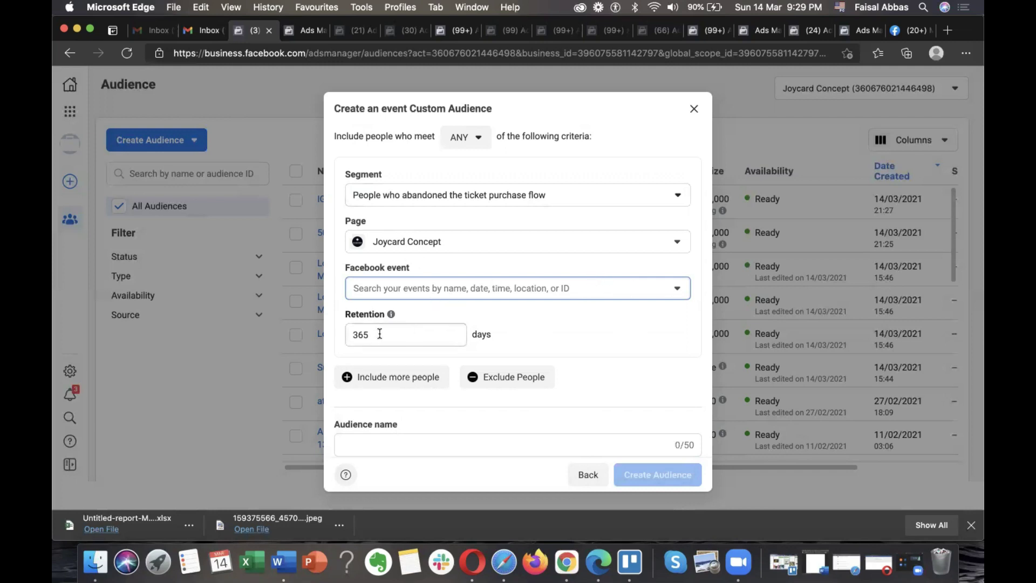
{"action": "left_click", "coordinate": [588, 477]}
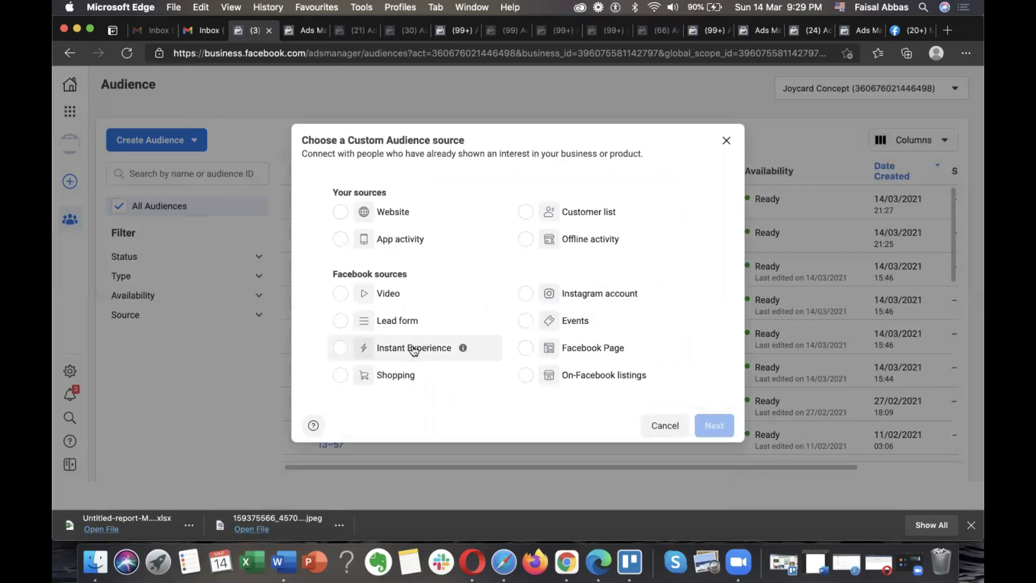
Start a Custom Audience from the Instant Experience source and set its page to Joycard Concept.
{"action": "left_click", "coordinate": [346, 349]}
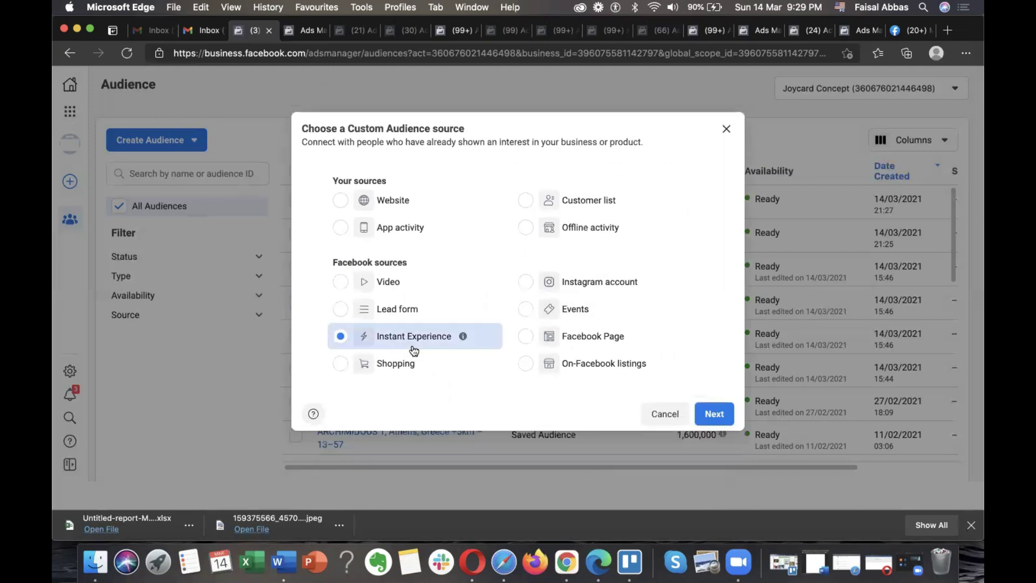
{"action": "left_click", "coordinate": [716, 422]}
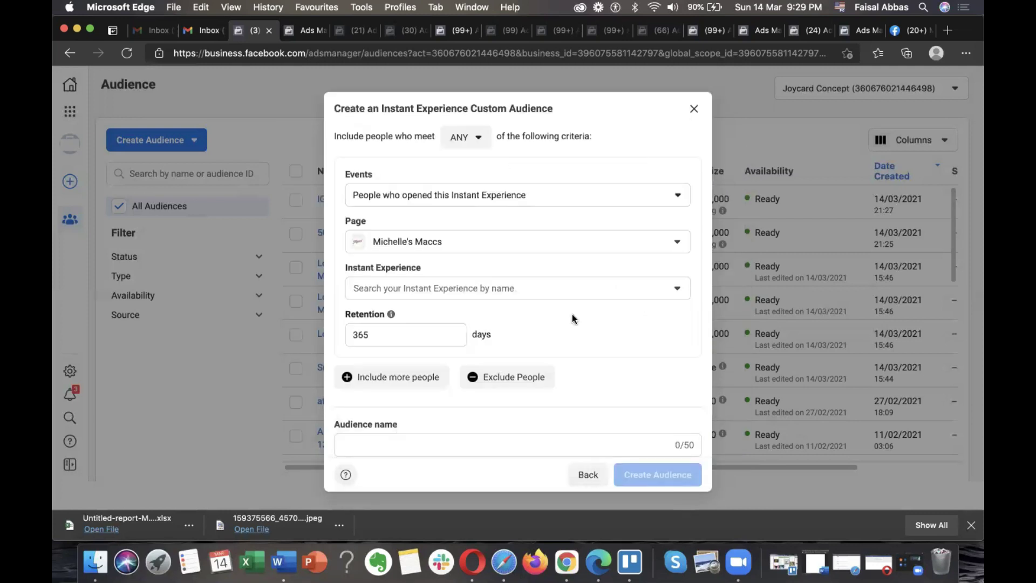
{"action": "left_click", "coordinate": [533, 238]}
{"action": "type", "text": "j"}
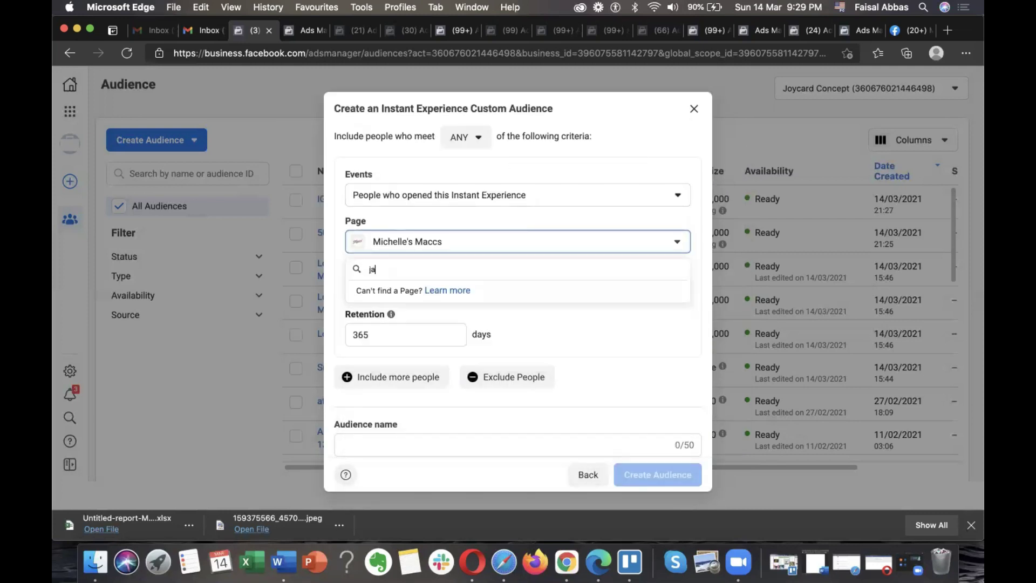
{"action": "left_click", "coordinate": [481, 323]}
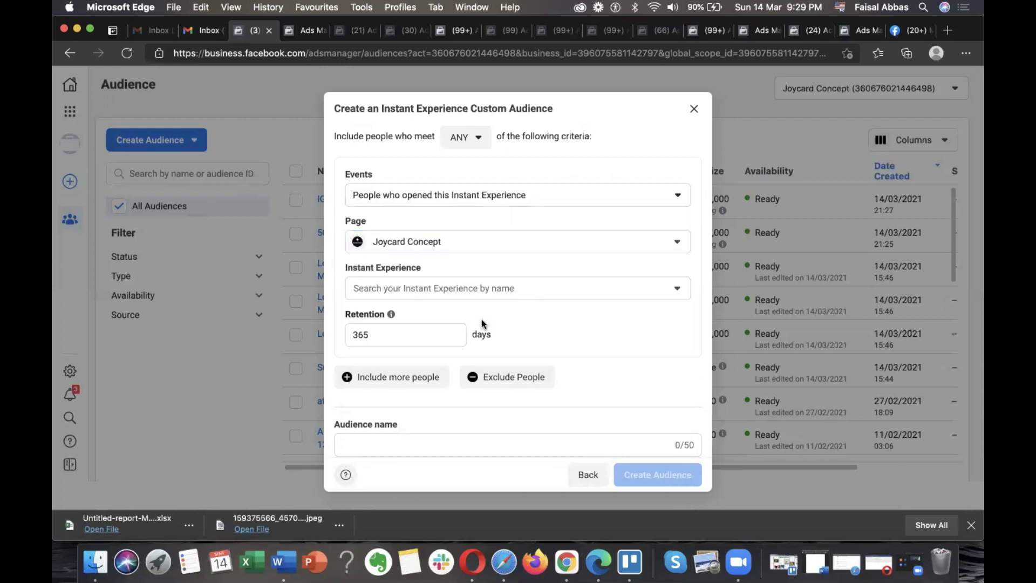
Review the event options and the page's available Instant Experiences, and return to the source selection.
{"action": "left_click", "coordinate": [507, 201]}
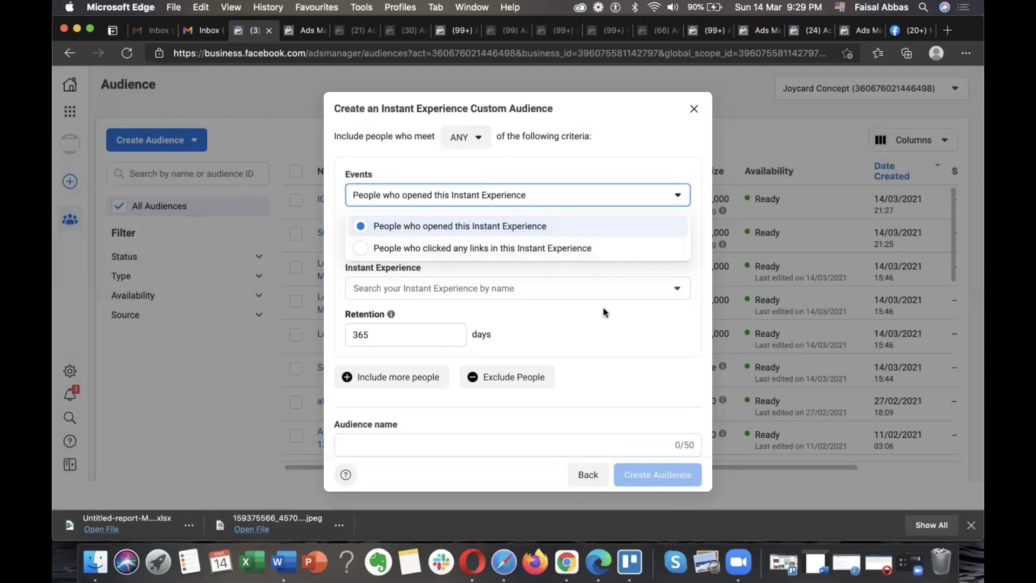
{"action": "left_click", "coordinate": [624, 338]}
{"action": "scroll", "coordinate": [624, 338], "scroll_direction": "down", "scroll_amount": 2}
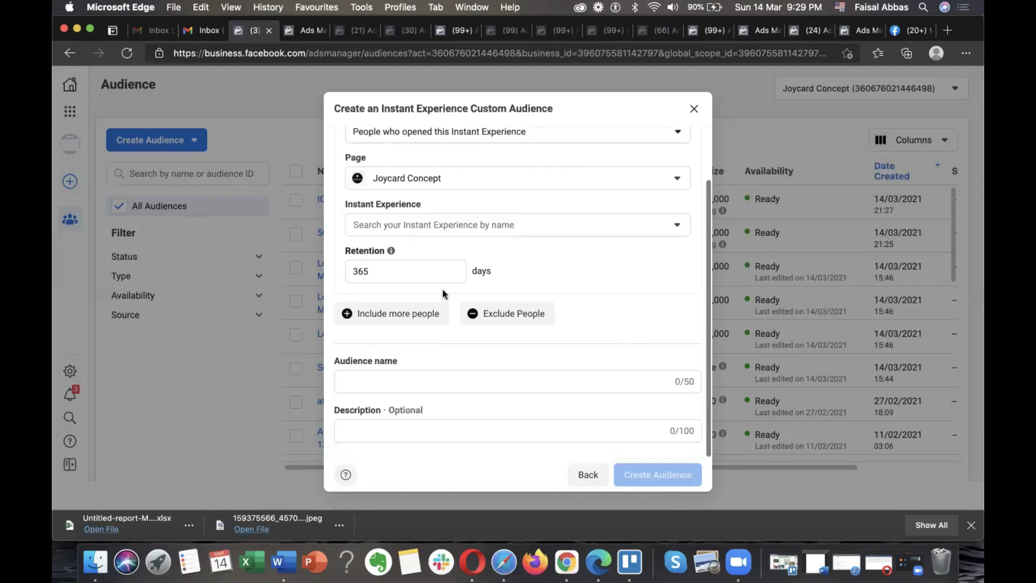
{"action": "left_click", "coordinate": [452, 224]}
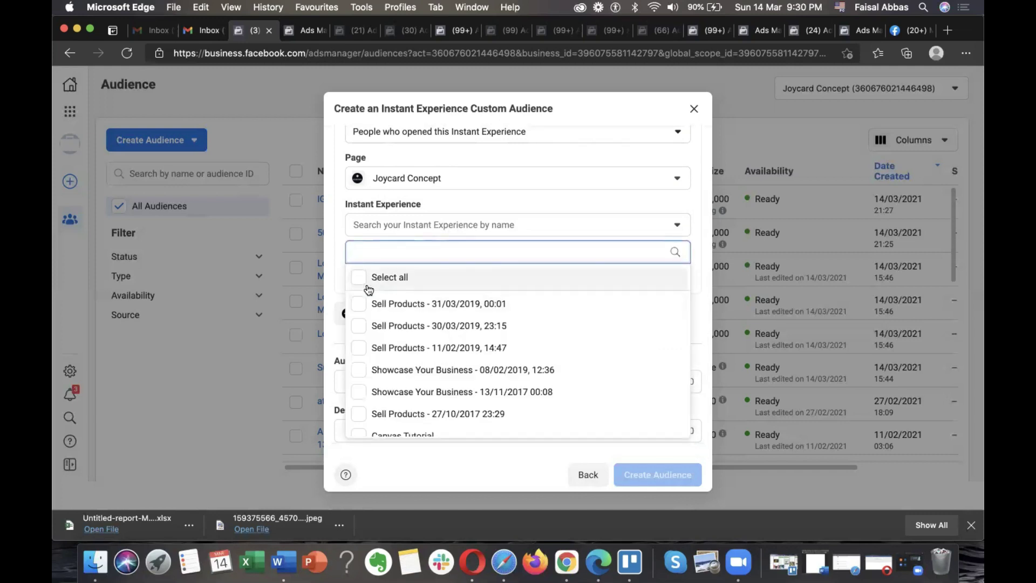
{"action": "scroll", "coordinate": [457, 339], "scroll_direction": "down", "scroll_amount": 1}
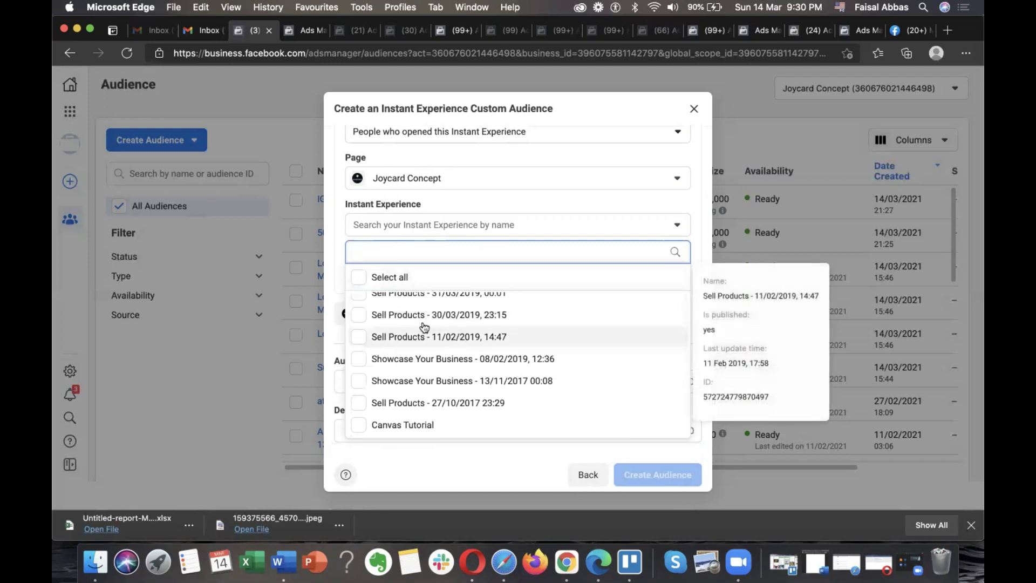
{"action": "mouse_move", "coordinate": [425, 303]}
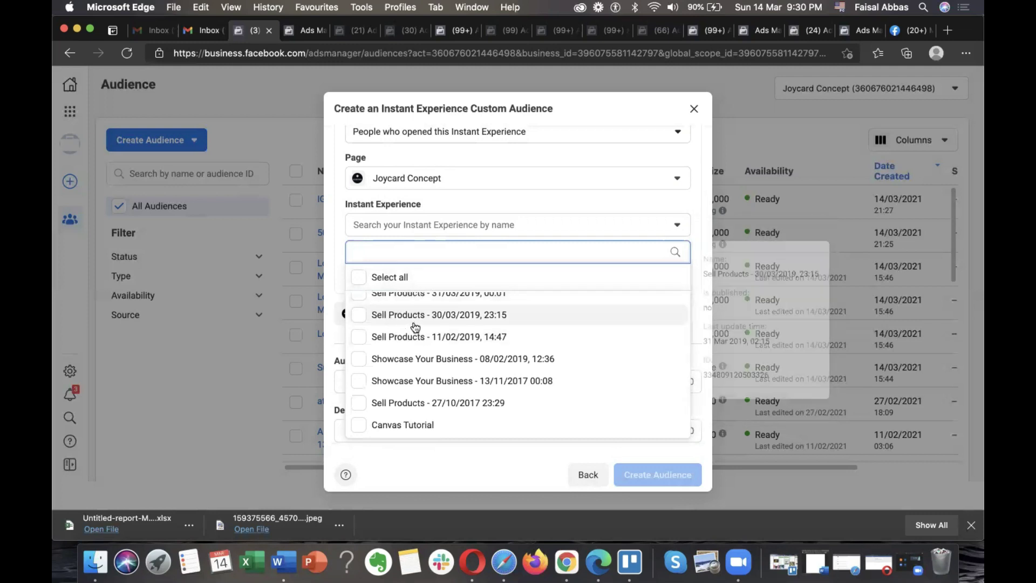
{"action": "scroll", "coordinate": [410, 325], "scroll_direction": "up", "scroll_amount": 1}
{"action": "left_click", "coordinate": [501, 208]}
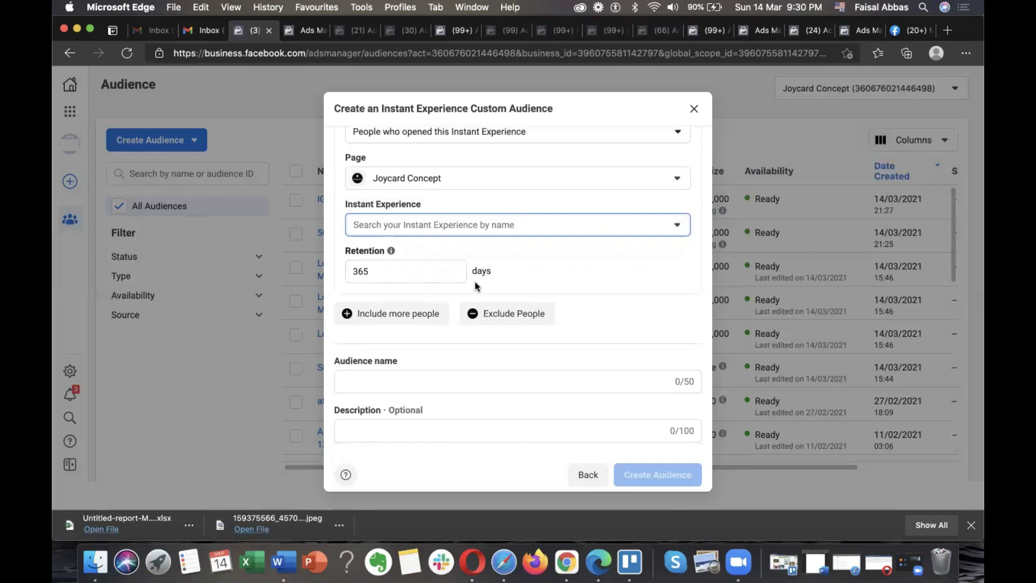
{"action": "left_click", "coordinate": [588, 476]}
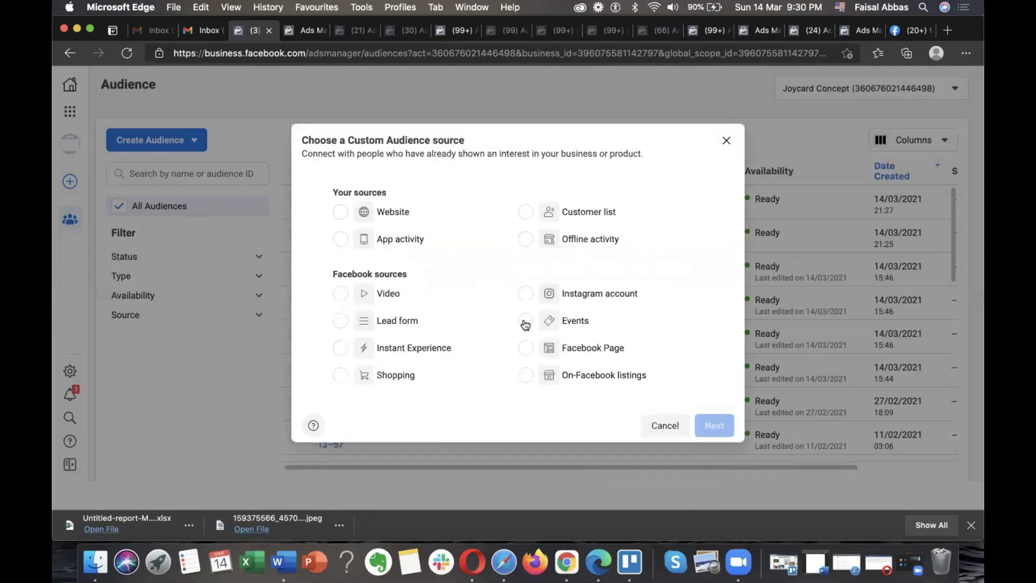
Start a Custom Audience from the Facebook Page source for Joycard Concept, with the event "Everyone who engaged with your Page".
{"action": "left_click", "coordinate": [578, 355]}
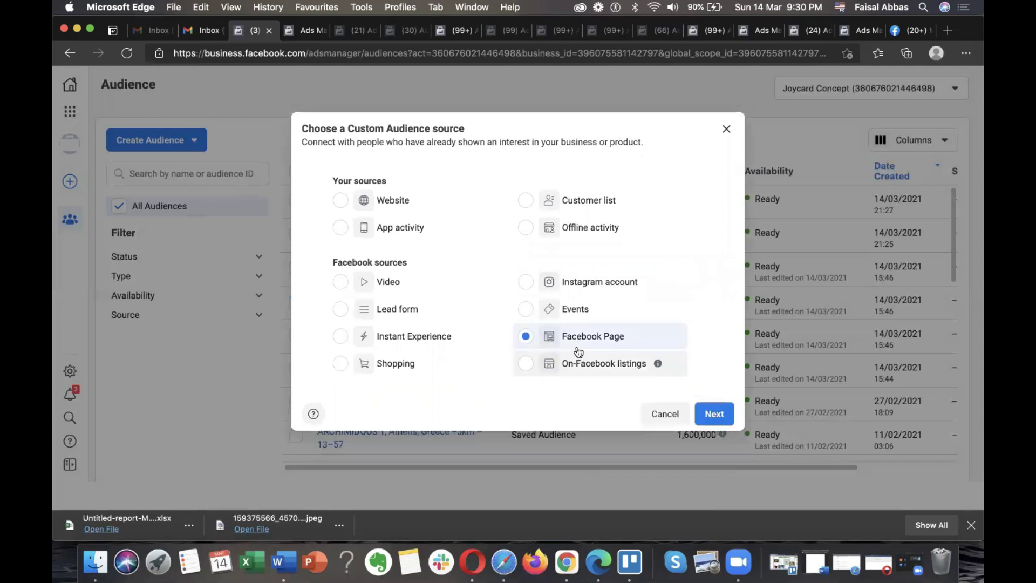
{"action": "left_click", "coordinate": [705, 407]}
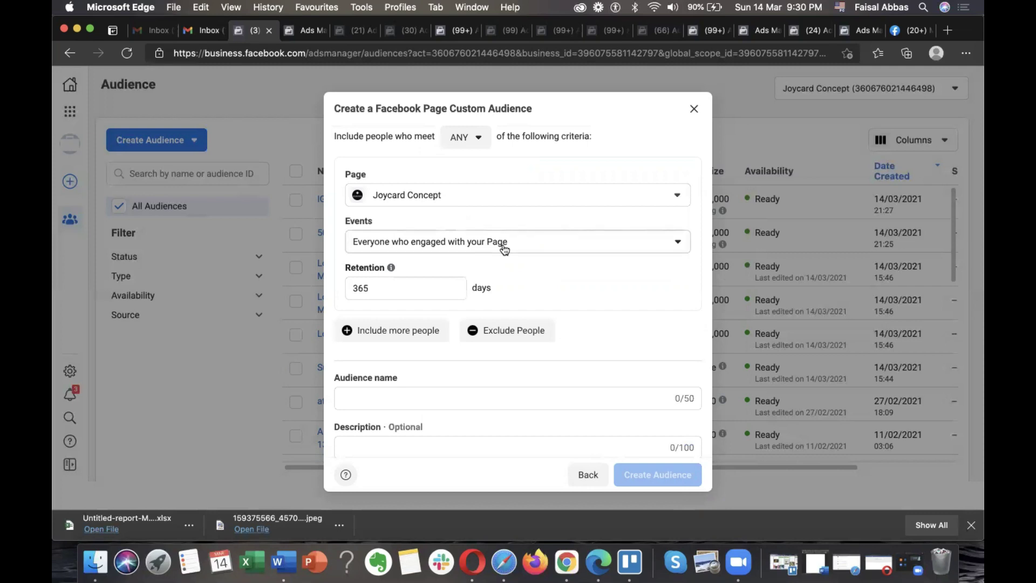
{"action": "left_click", "coordinate": [504, 249]}
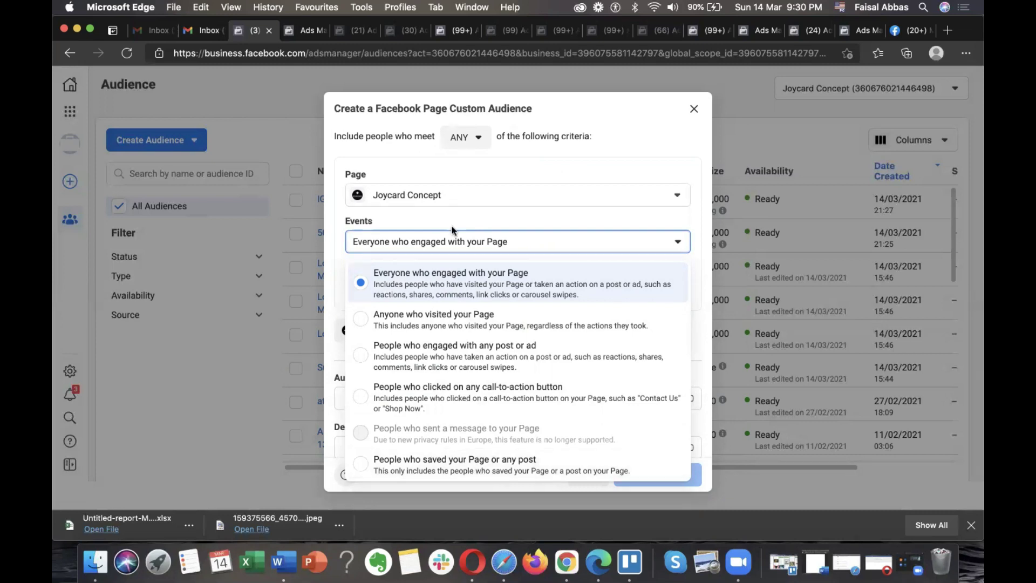
{"action": "left_click", "coordinate": [436, 278]}
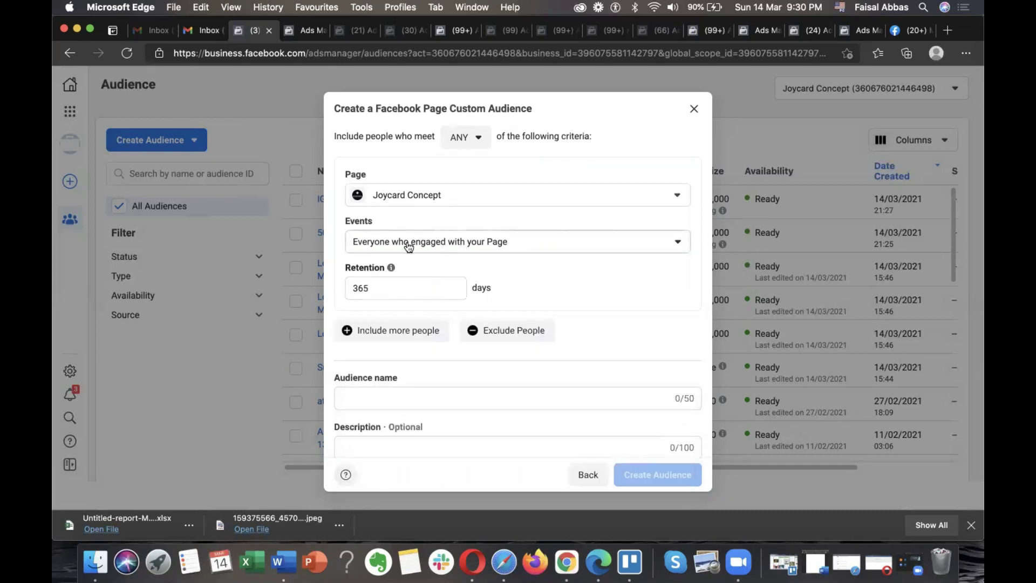
Name the audience "FB Engagers 365 Days", create it and close the confirmation.
{"action": "left_click", "coordinate": [444, 397]}
{"action": "type", "text": "F"}
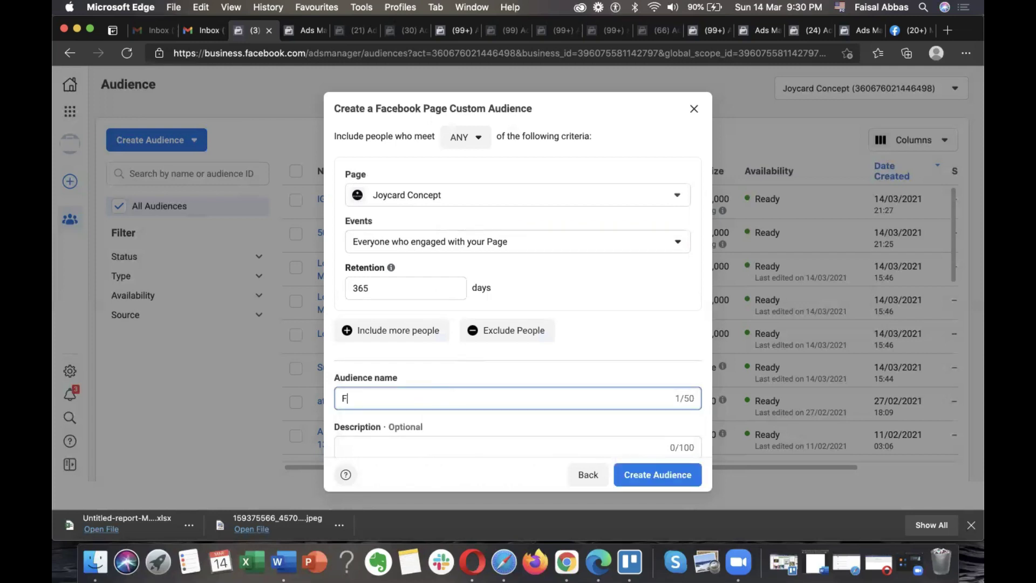
{"action": "type", "text": "B Engagers 365 Days"}
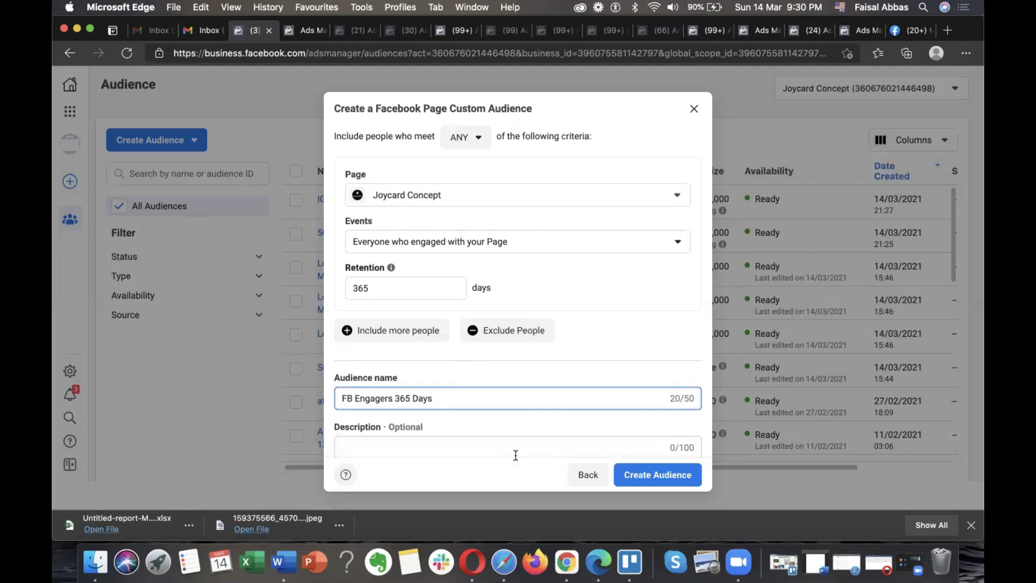
{"action": "left_click", "coordinate": [654, 476]}
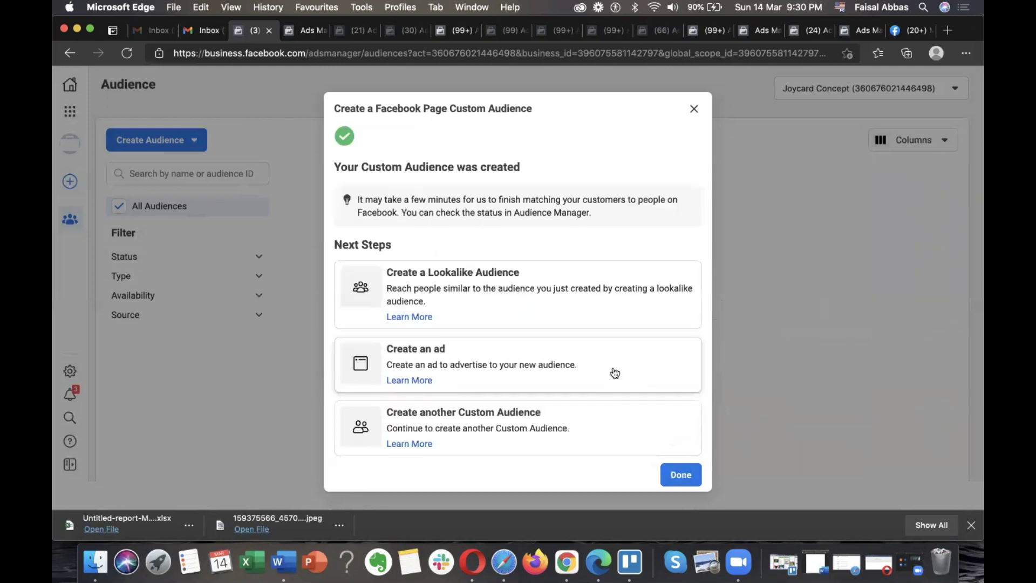
{"action": "left_click", "coordinate": [681, 474]}
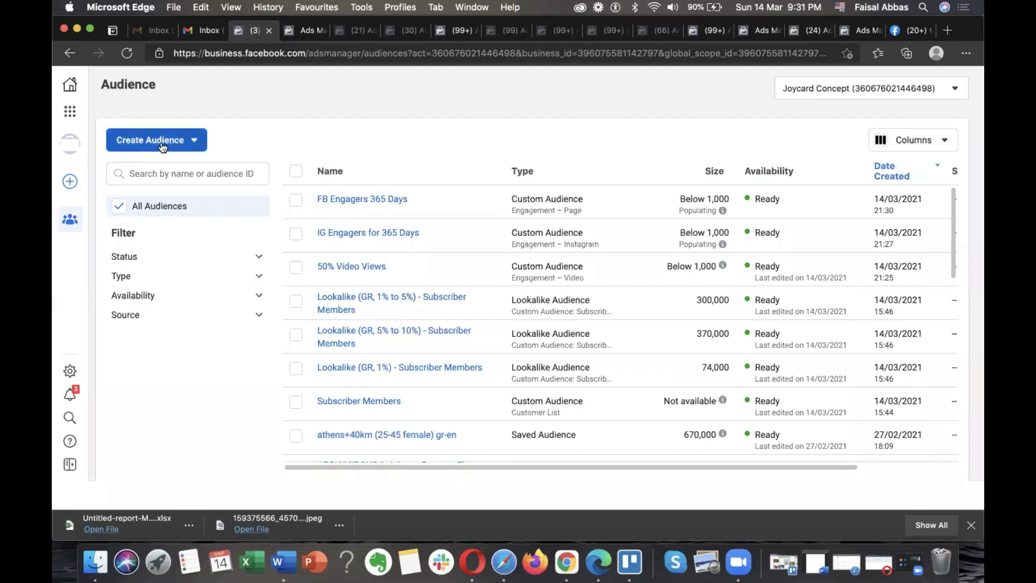
Start a new Custom Audience from the Shopping source and set its page to Joycard Concept.
{"action": "left_click", "coordinate": [162, 145]}
{"action": "left_click", "coordinate": [173, 168]}
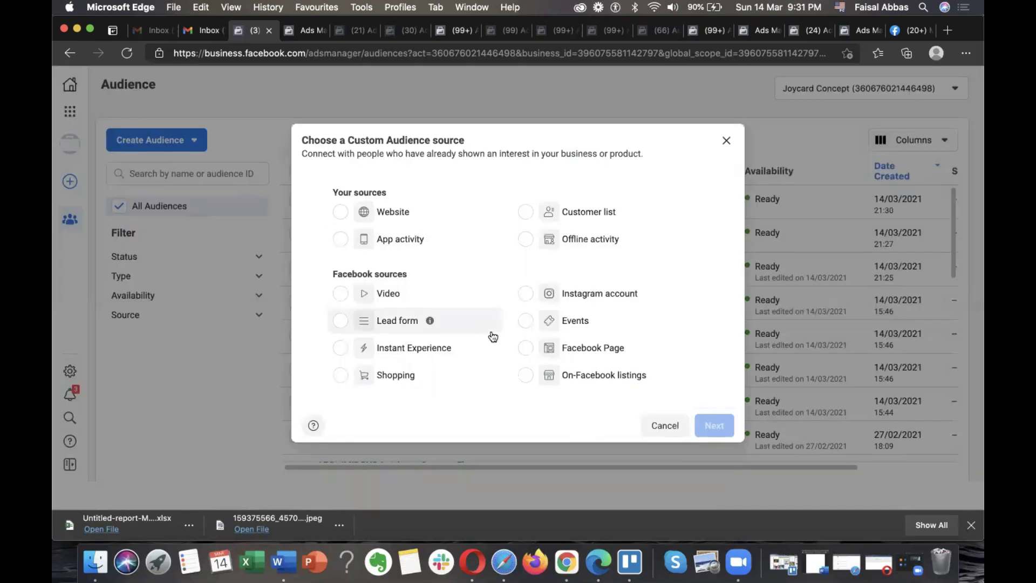
{"action": "left_click", "coordinate": [402, 378]}
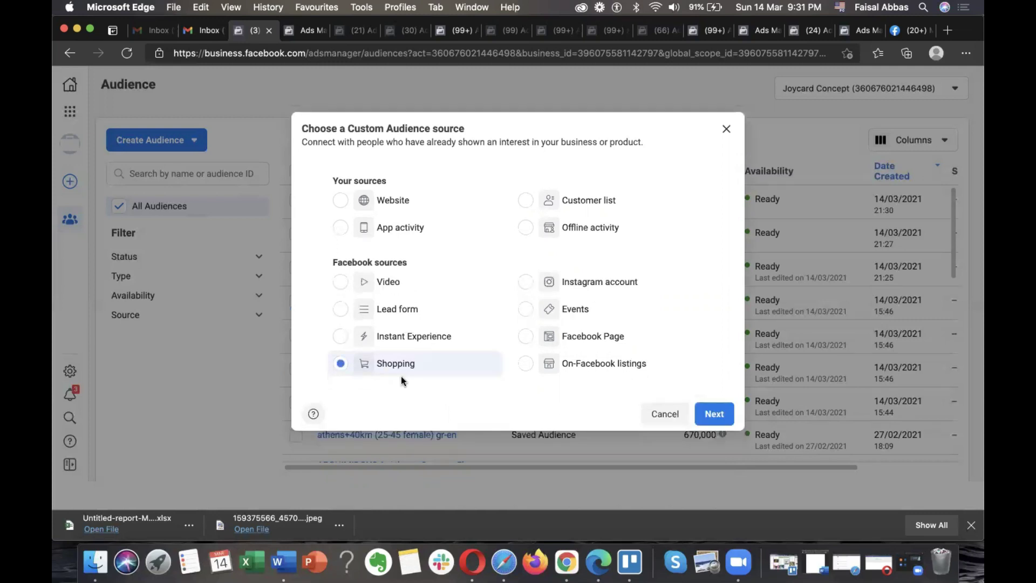
{"action": "left_click", "coordinate": [724, 413]}
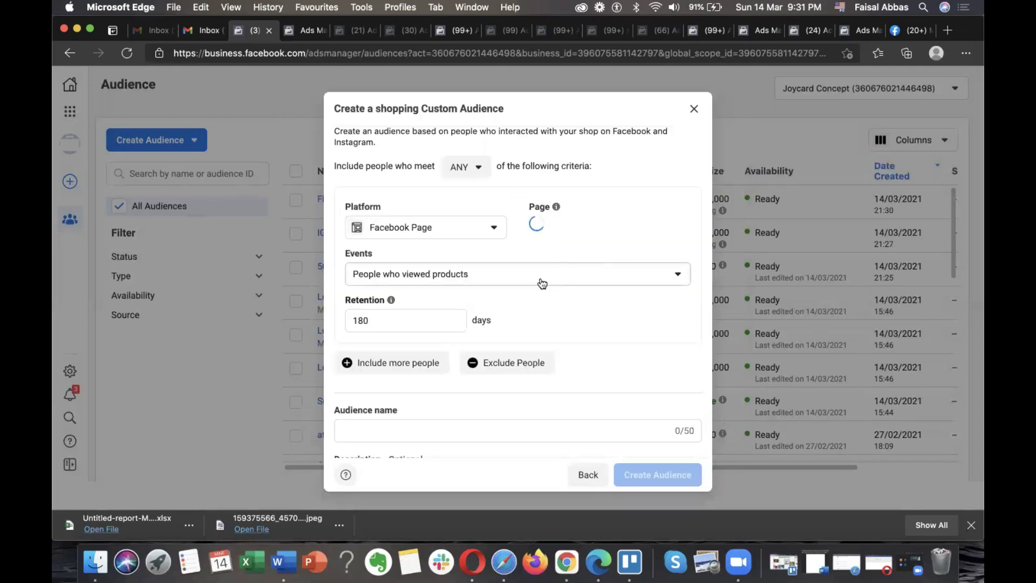
{"action": "left_click", "coordinate": [542, 278]}
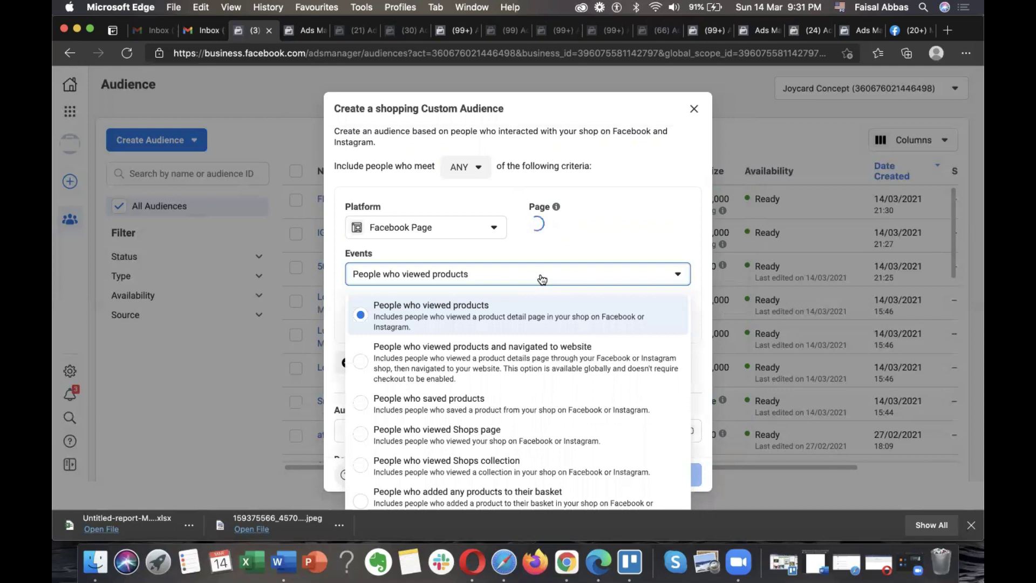
{"action": "left_click", "coordinate": [449, 286]}
{"action": "left_click", "coordinate": [611, 230]}
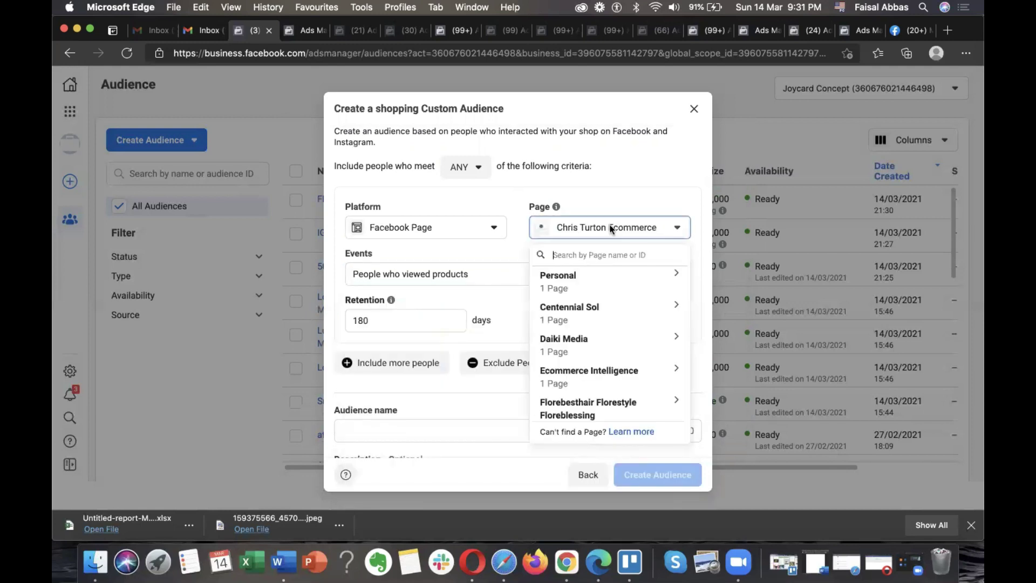
{"action": "type", "text": "j"}
{"action": "left_click", "coordinate": [606, 320]}
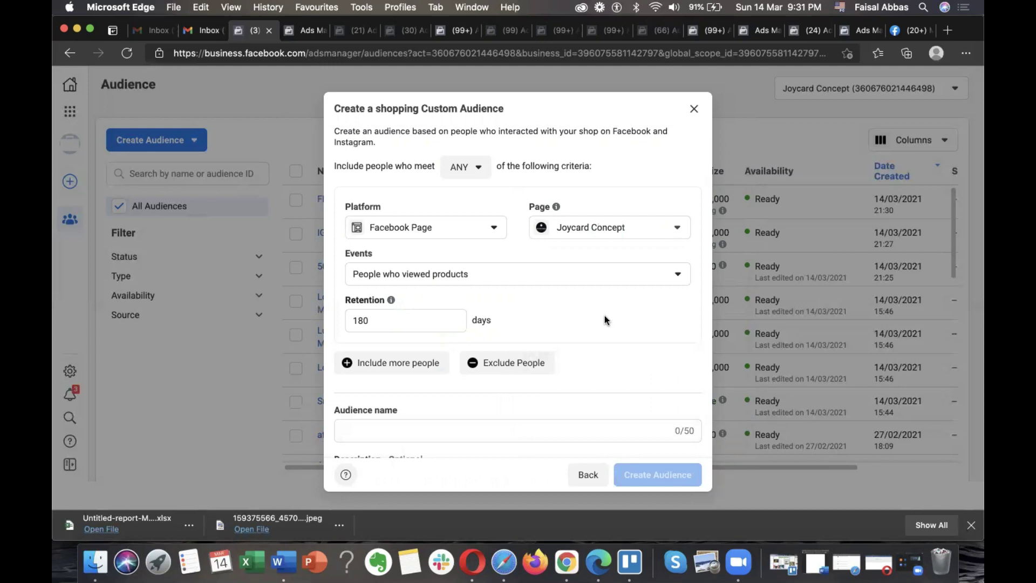
Try the shopping event "People who initiated checkout for any products" and return to the source selection.
{"action": "left_click", "coordinate": [518, 279]}
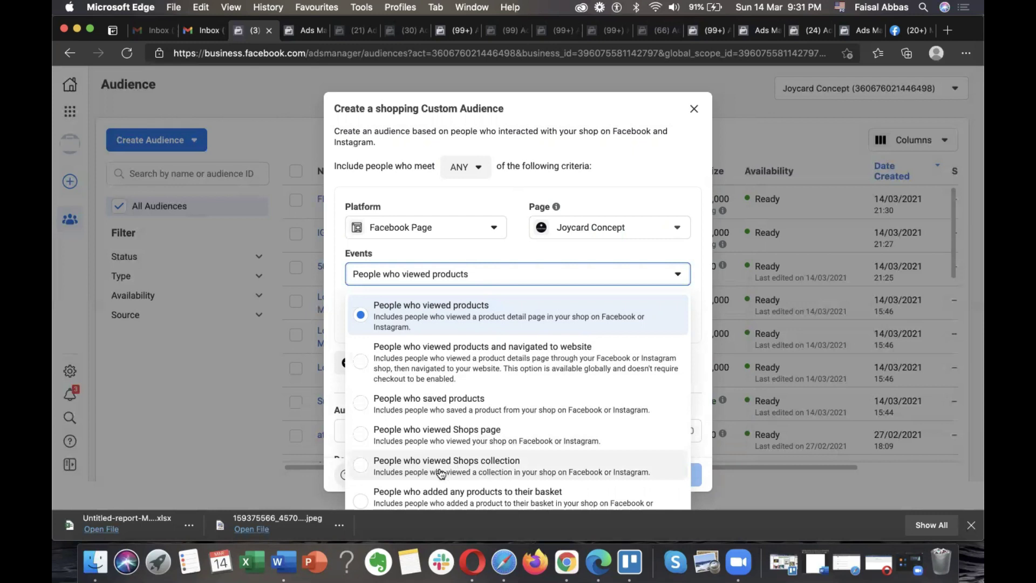
{"action": "scroll", "coordinate": [569, 432], "scroll_direction": "down", "scroll_amount": 1}
{"action": "scroll", "coordinate": [570, 411], "scroll_direction": "down", "scroll_amount": 2}
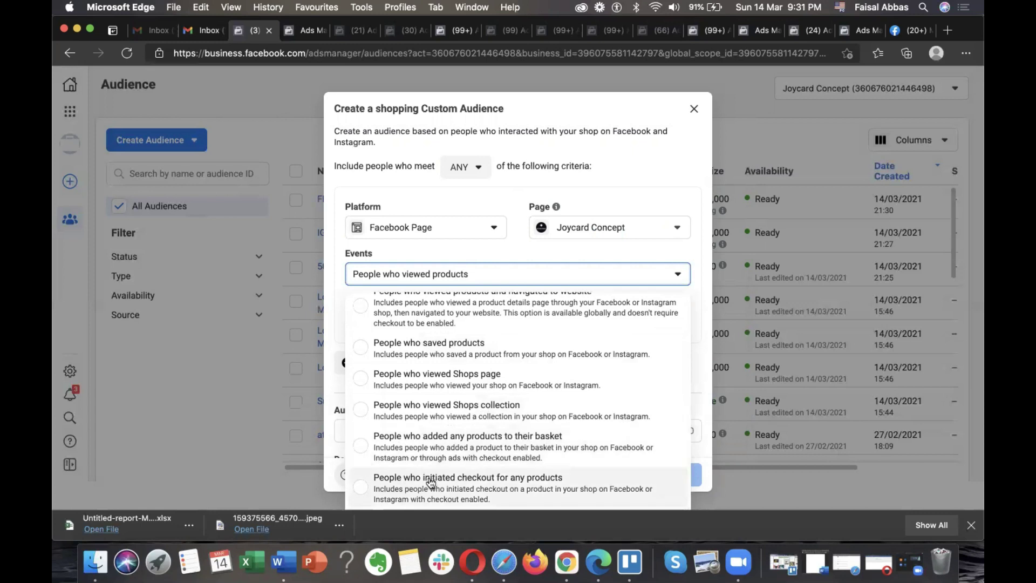
{"action": "left_click", "coordinate": [495, 500]}
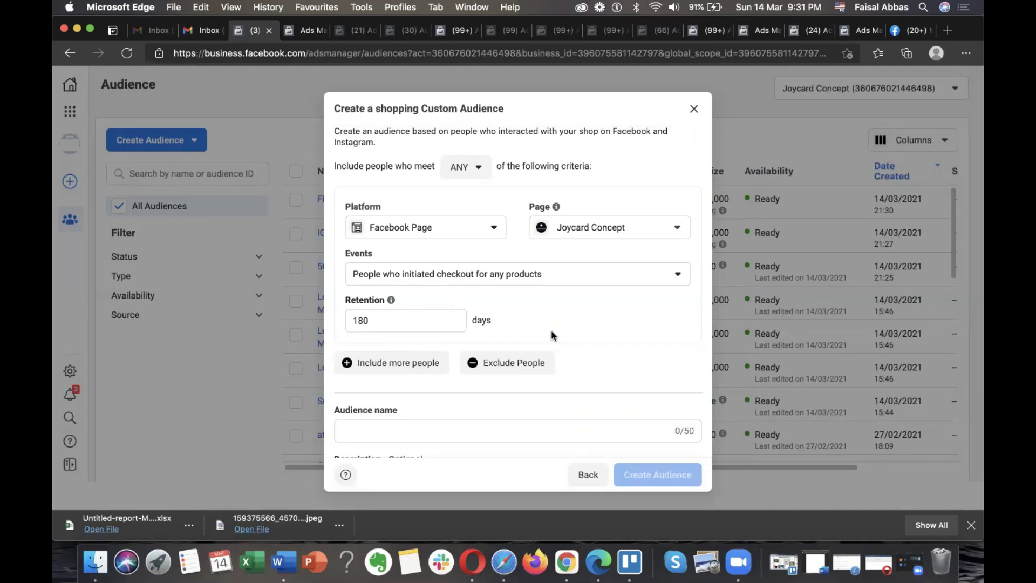
{"action": "left_click", "coordinate": [589, 477]}
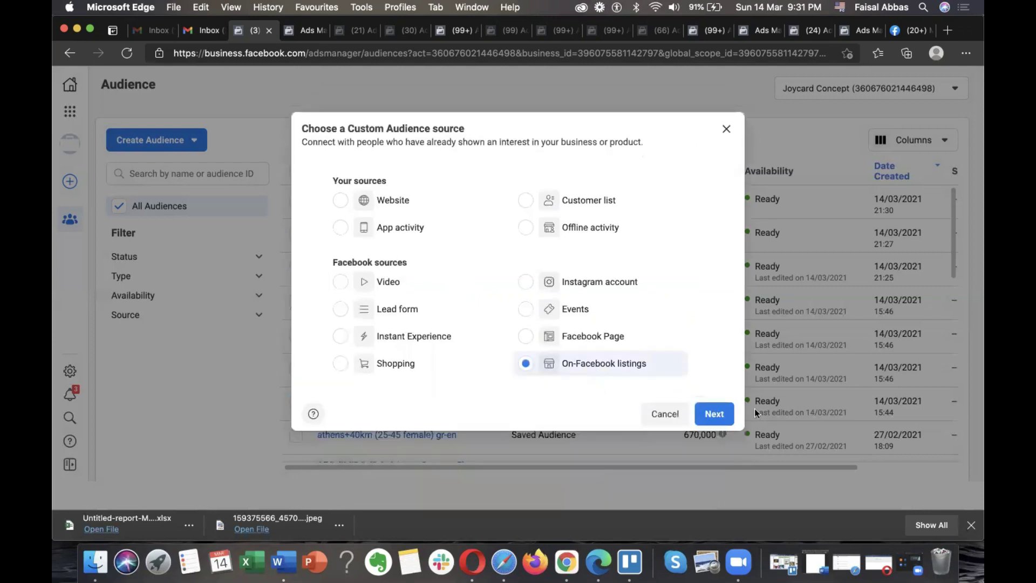
Open the On-Facebook listings audience setup, review its event options and return to the source selection.
{"action": "left_click", "coordinate": [720, 416]}
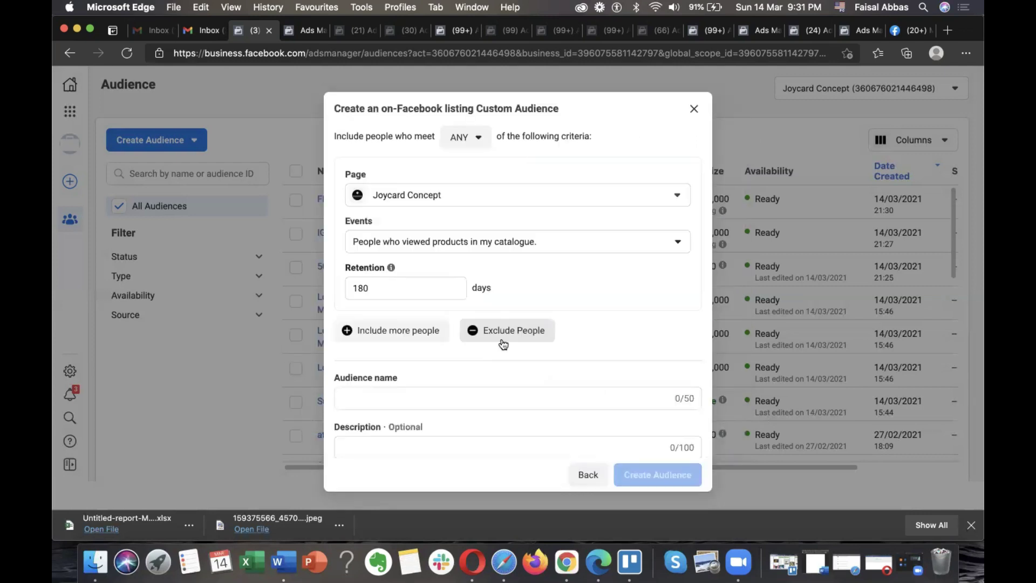
{"action": "left_click", "coordinate": [452, 253]}
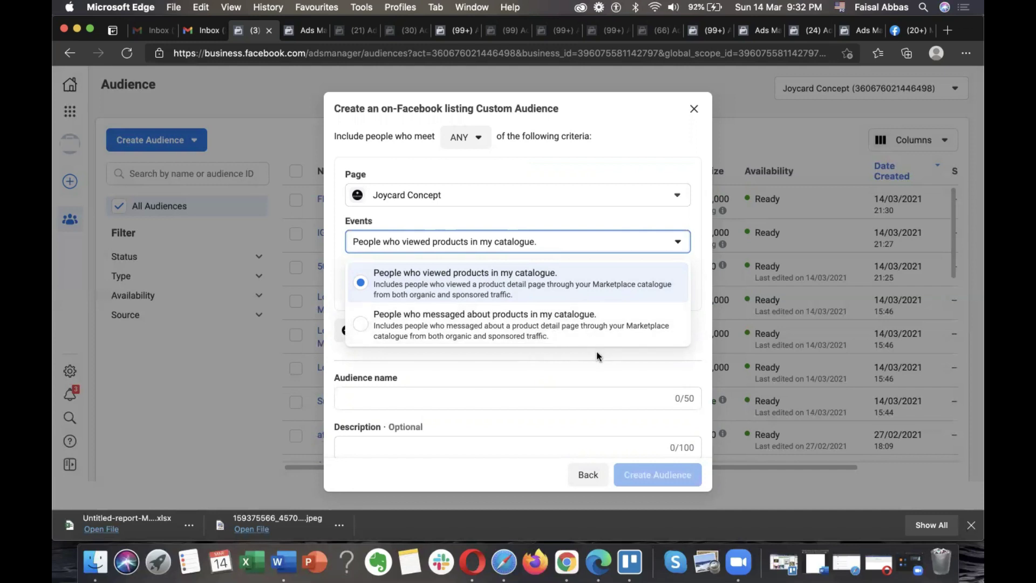
{"action": "left_click", "coordinate": [591, 474]}
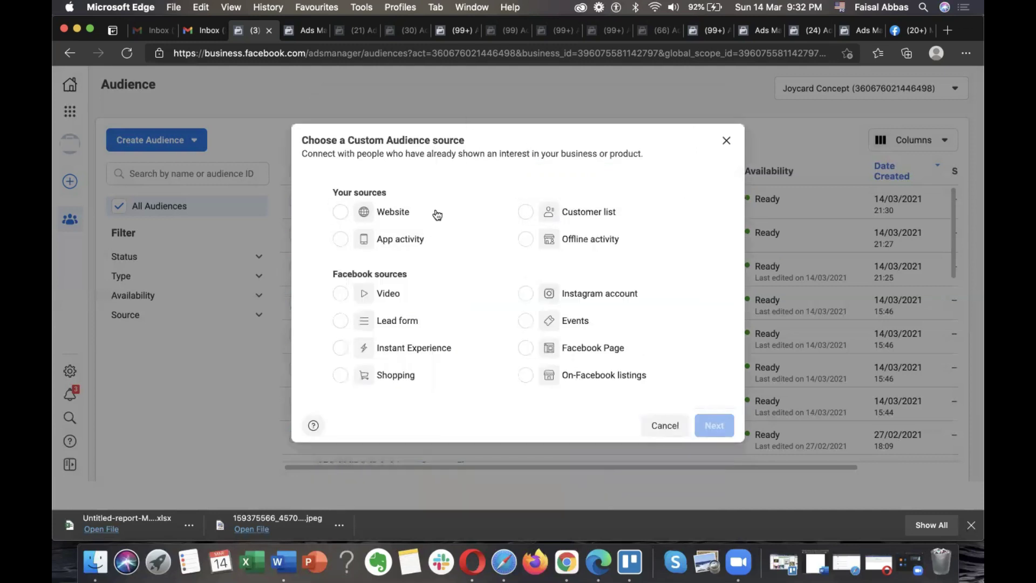